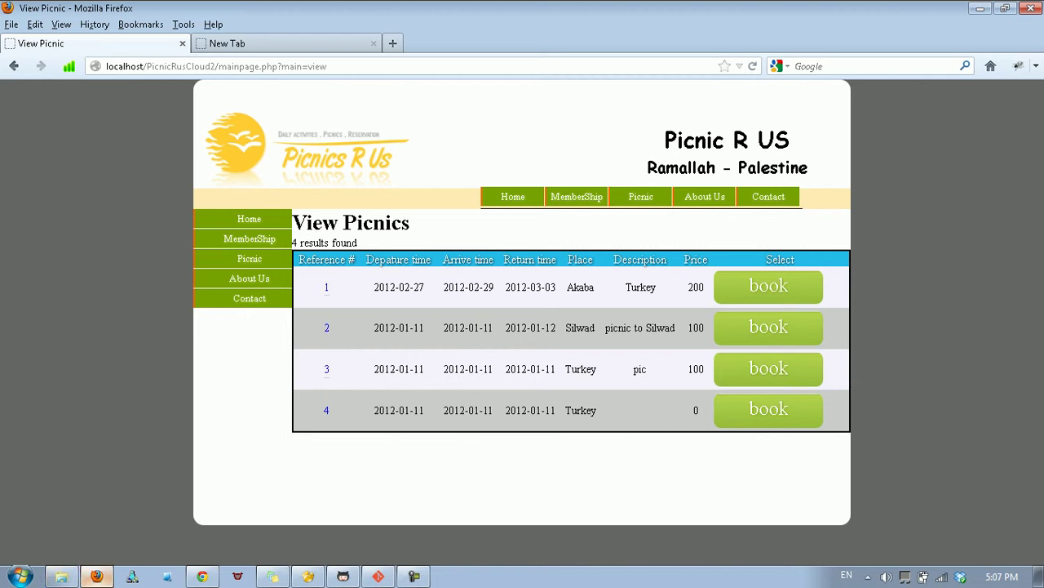
Switch from Firefox to Chrome's 'Xeround - Manage' tab showing the free database instance.
{"action": "left_click", "coordinate": [202, 576]}
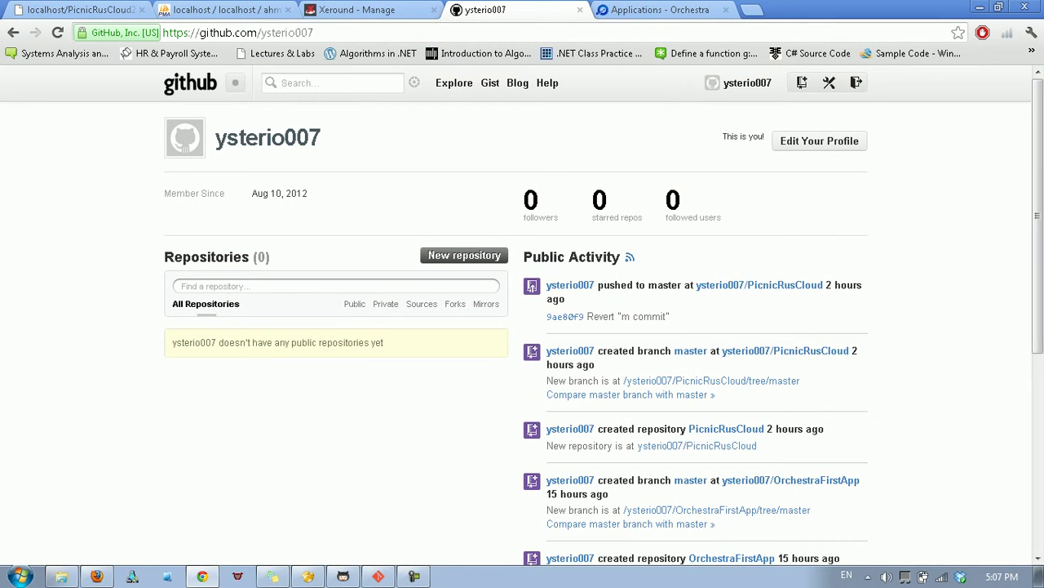
{"action": "left_click", "coordinate": [356, 10]}
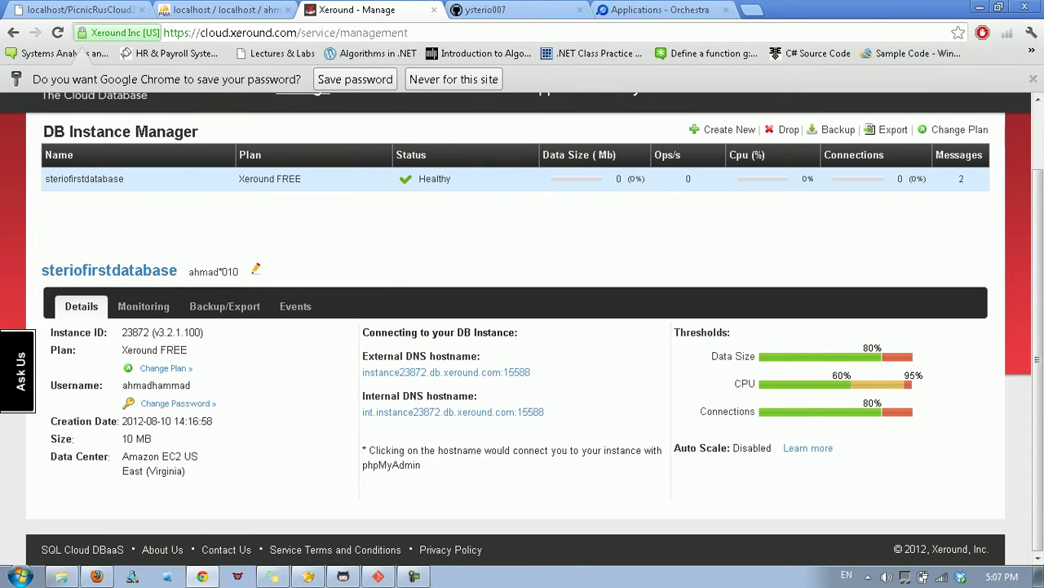
{"action": "scroll", "coordinate": [523, 326], "scroll_direction": "up", "scroll_amount": 1}
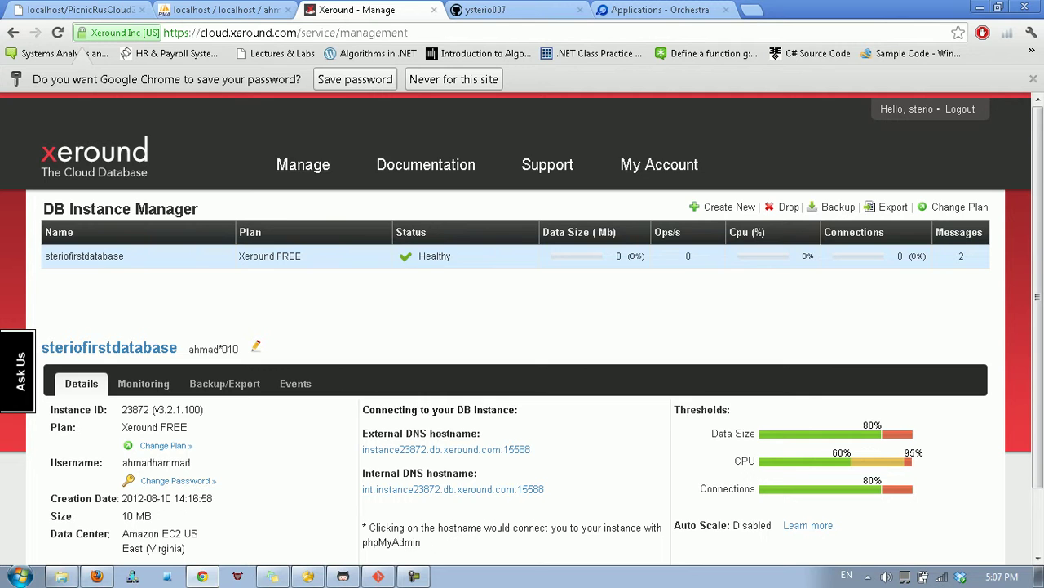
{"action": "scroll", "coordinate": [523, 326], "scroll_direction": "down", "scroll_amount": 2}
{"action": "scroll", "coordinate": [523, 327], "scroll_direction": "up", "scroll_amount": 2}
{"action": "scroll", "coordinate": [523, 326], "scroll_direction": "down", "scroll_amount": 2}
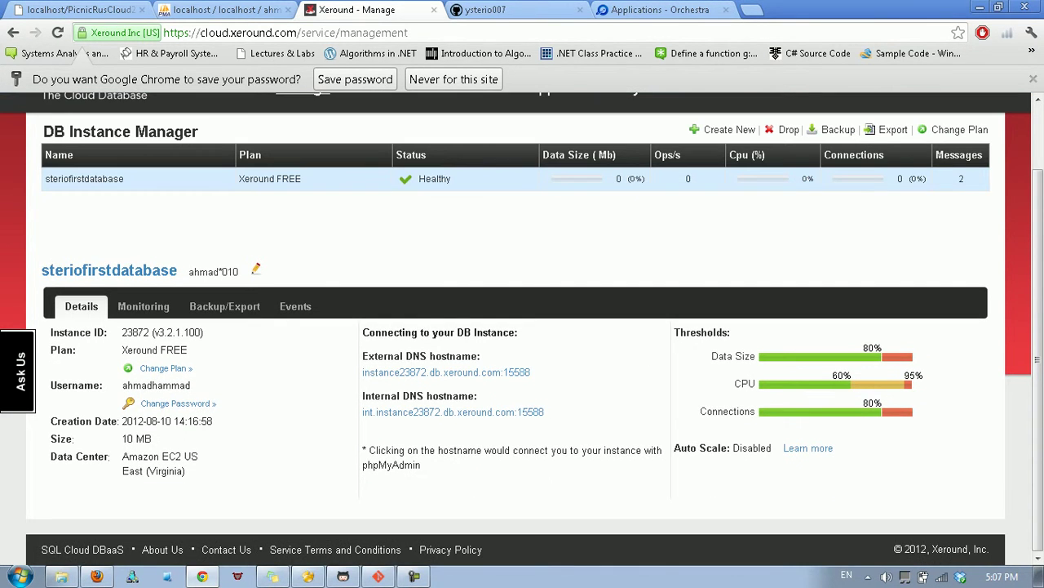
{"action": "scroll", "coordinate": [523, 326], "scroll_direction": "up", "scroll_amount": 2}
{"action": "scroll", "coordinate": [522, 327], "scroll_direction": "down", "scroll_amount": 2}
{"action": "scroll", "coordinate": [522, 327], "scroll_direction": "up", "scroll_amount": 2}
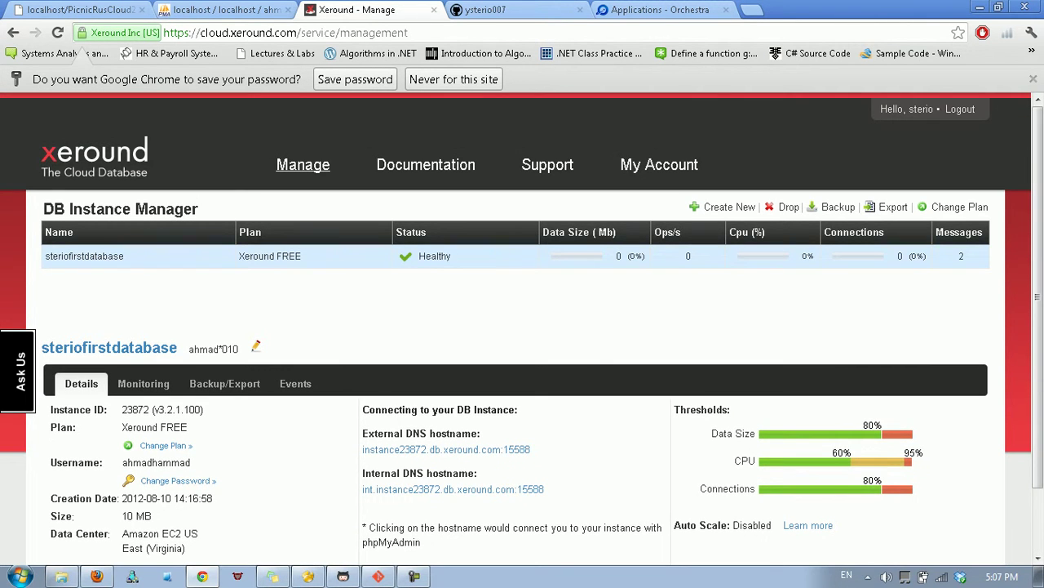
Open phpMyAdmin from the instance's external hostname and sign in with the database password.
{"action": "left_click", "coordinate": [447, 448]}
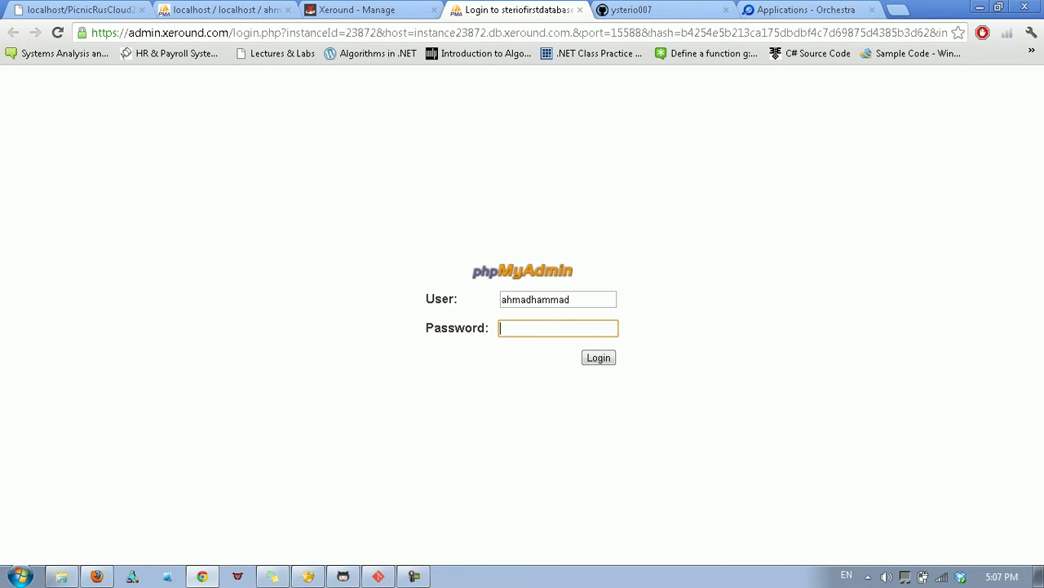
{"action": "type", "text": "••••••••••"}
{"action": "key", "text": "Return"}
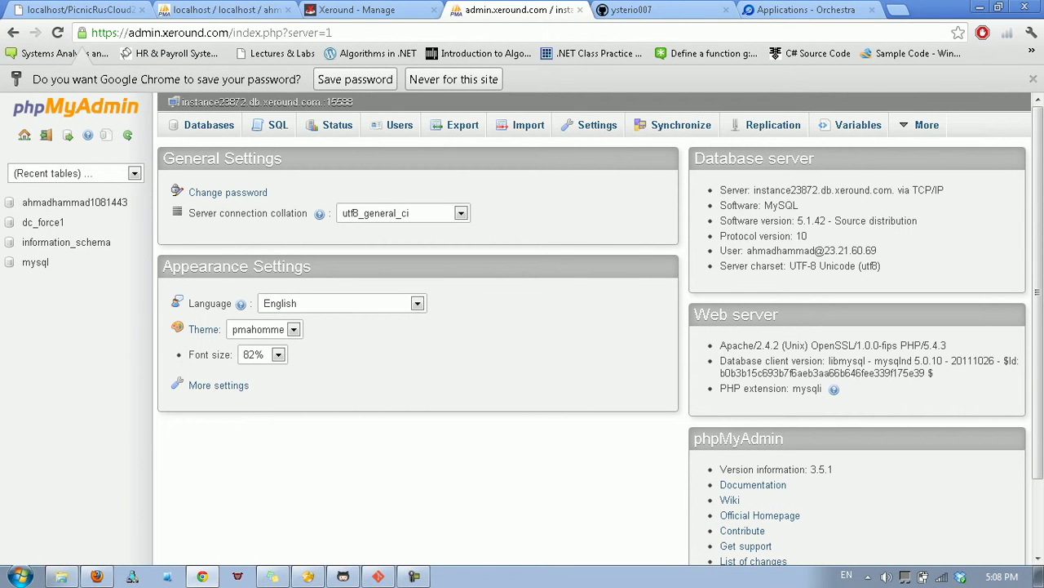
Locate the project's SQL dump file in the PicnicRusCloud2 folder.
{"action": "left_click", "coordinate": [61, 576]}
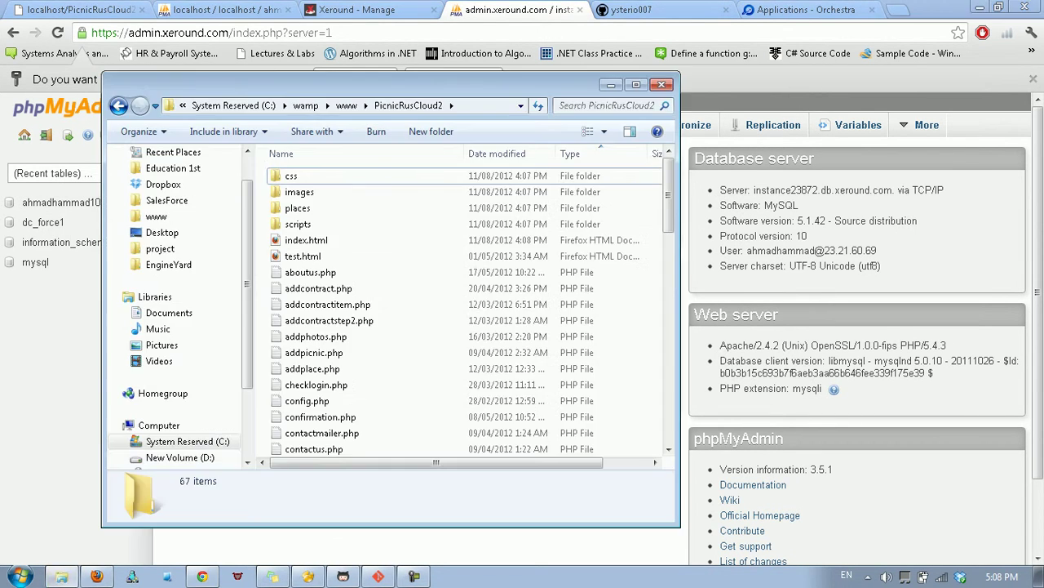
{"action": "scroll", "coordinate": [465, 310], "scroll_direction": "down", "scroll_amount": 16}
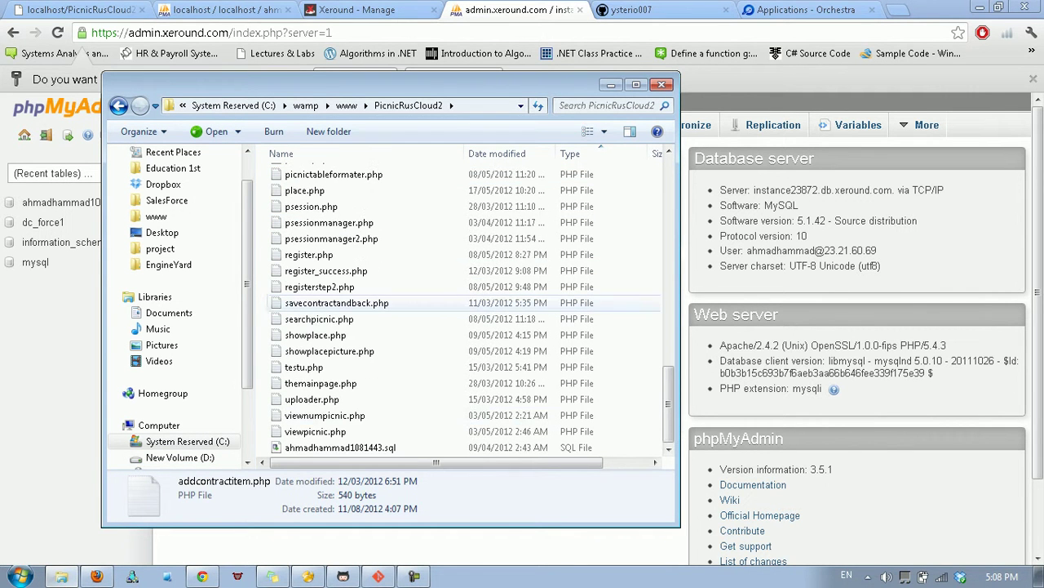
{"action": "left_click", "coordinate": [340, 447]}
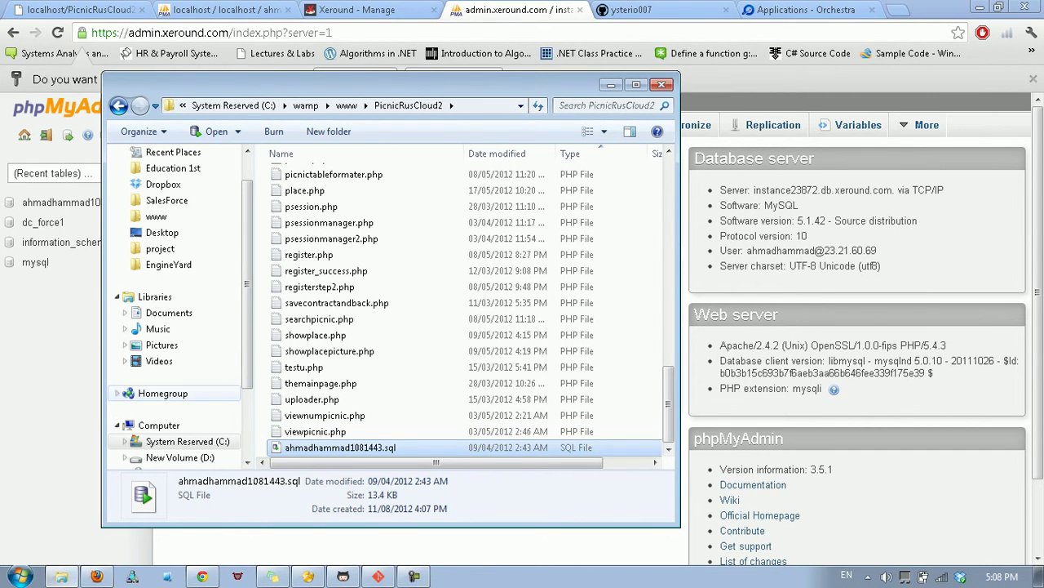
{"action": "key", "text": "alt+Tab"}
Open the project database and browse the four rows of the picnics table.
{"action": "left_click", "coordinate": [74, 202]}
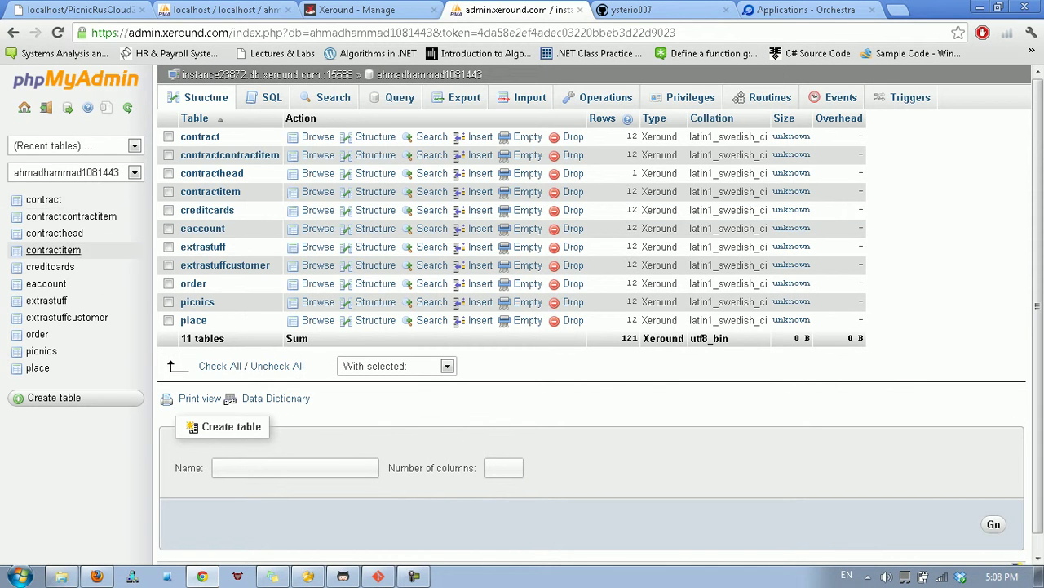
{"action": "left_click", "coordinate": [40, 351]}
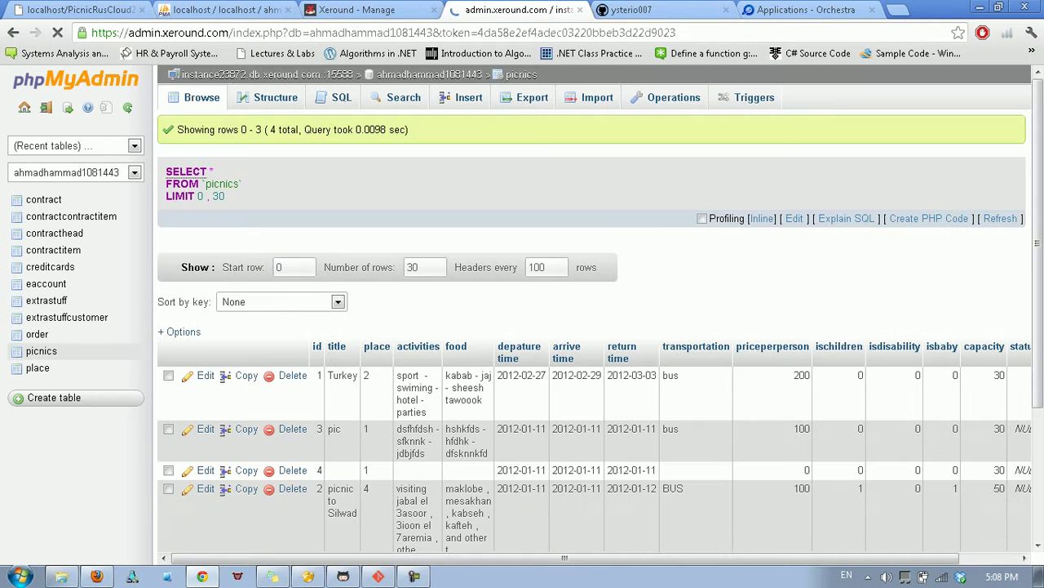
{"action": "scroll", "coordinate": [489, 200], "scroll_direction": "down", "scroll_amount": 3}
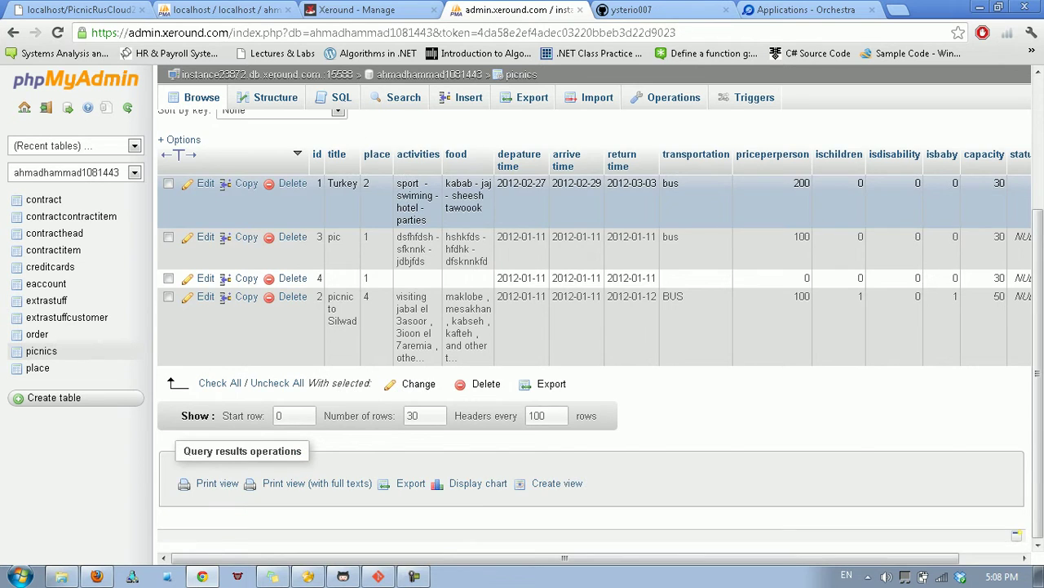
{"action": "scroll", "coordinate": [490, 199], "scroll_direction": "up", "scroll_amount": 3}
{"action": "scroll", "coordinate": [490, 200], "scroll_direction": "down", "scroll_amount": 3}
In Navicat Premium, expand the project database under xeround to list its tables.
{"action": "left_click", "coordinate": [308, 577]}
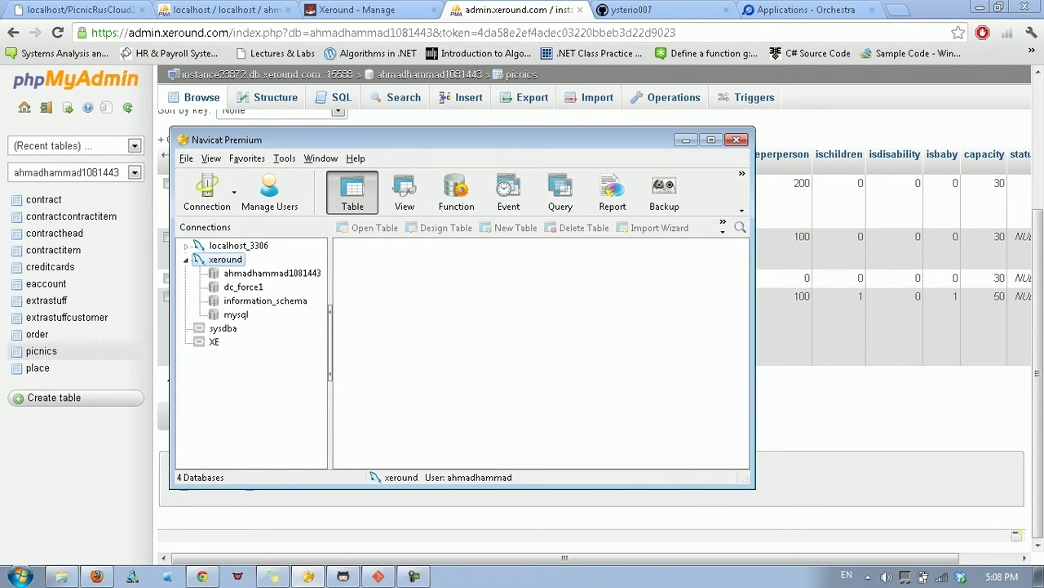
{"action": "left_click", "coordinate": [272, 273]}
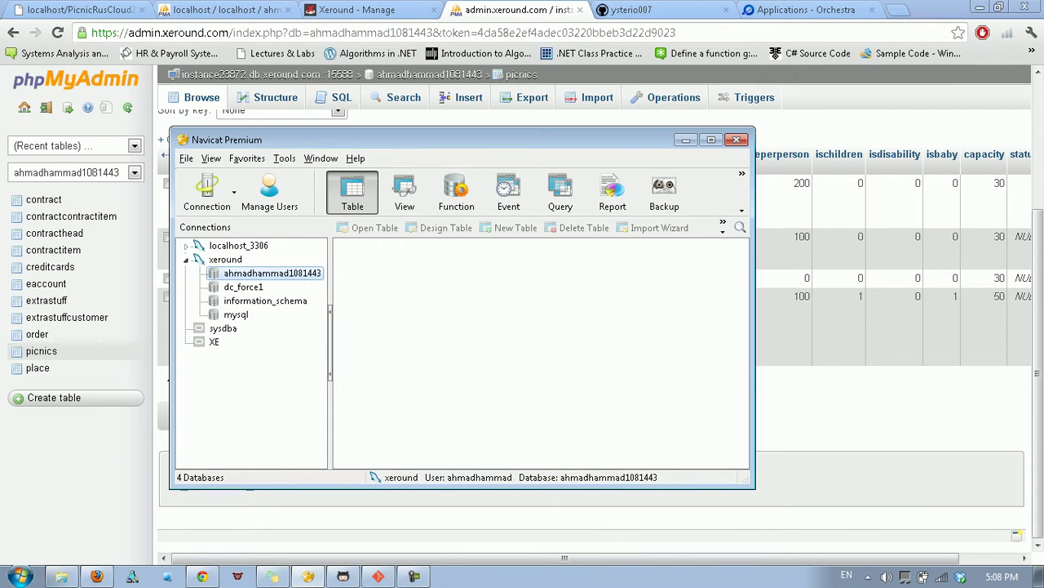
{"action": "left_click", "coordinate": [225, 259]}
{"action": "left_click", "coordinate": [272, 273]}
{"action": "double_click", "coordinate": [272, 272]}
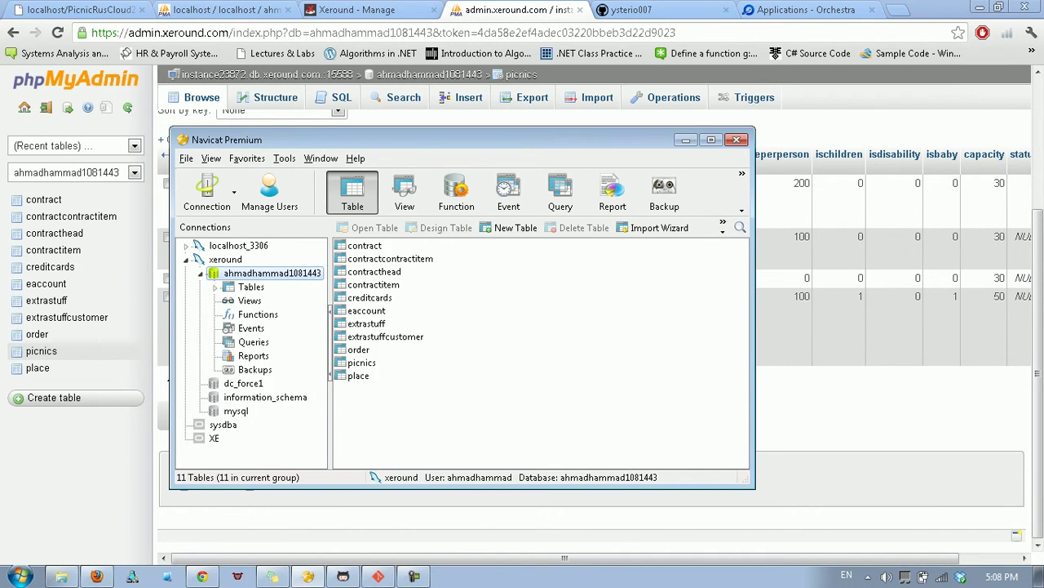
{"action": "left_click", "coordinate": [373, 284]}
{"action": "key", "text": "Down"}
{"action": "key", "text": "Down"}
{"action": "key", "text": "Down"}
{"action": "key", "text": "Down"}
{"action": "key", "text": "Down"}
{"action": "key", "text": "Down"}
{"action": "key", "text": "Down"}
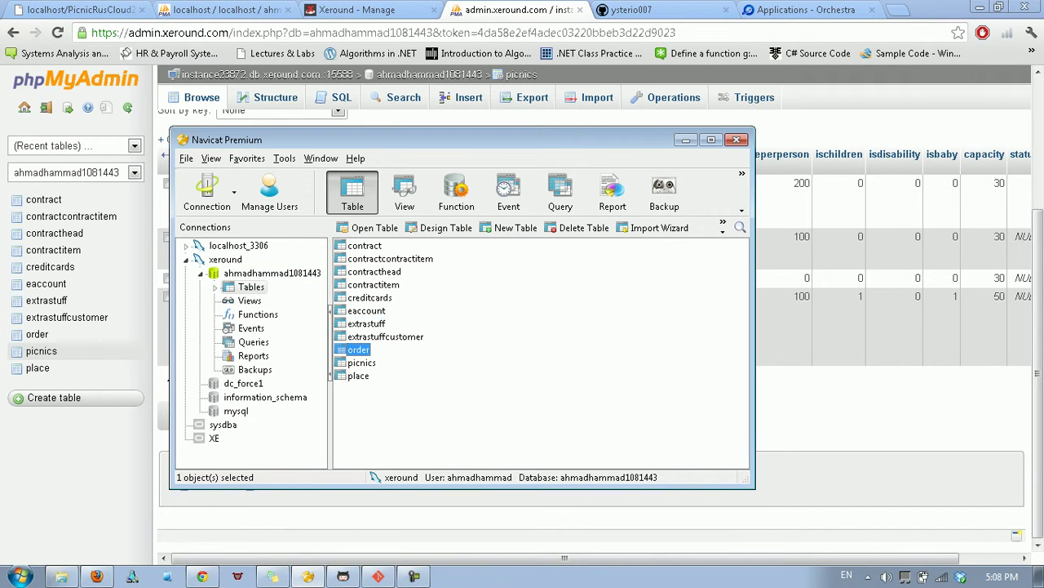
{"action": "key", "text": "ctrl+space"}
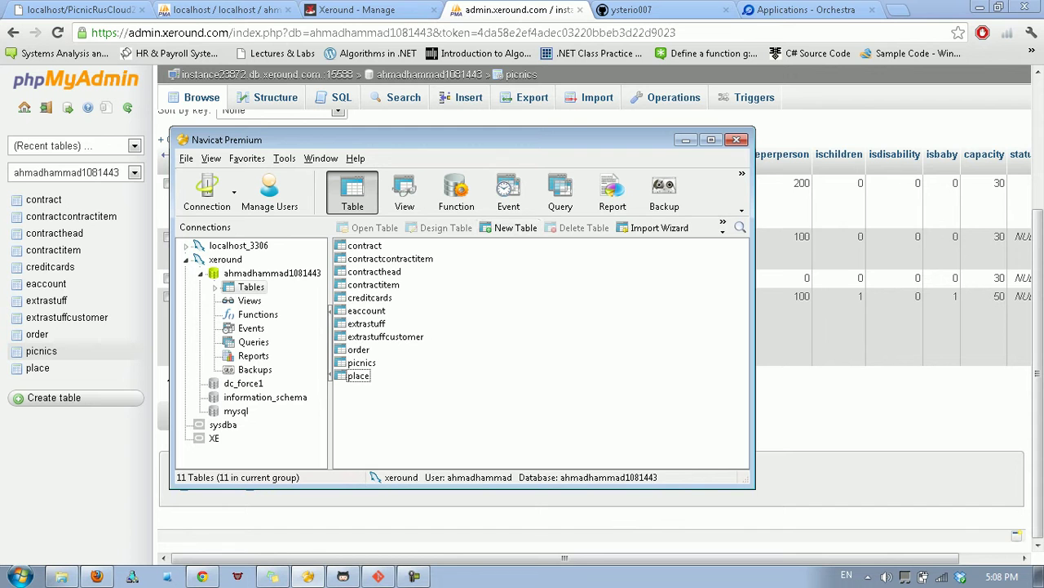
Inspect the project database's properties, including its character set and collation.
{"action": "right_click", "coordinate": [245, 272]}
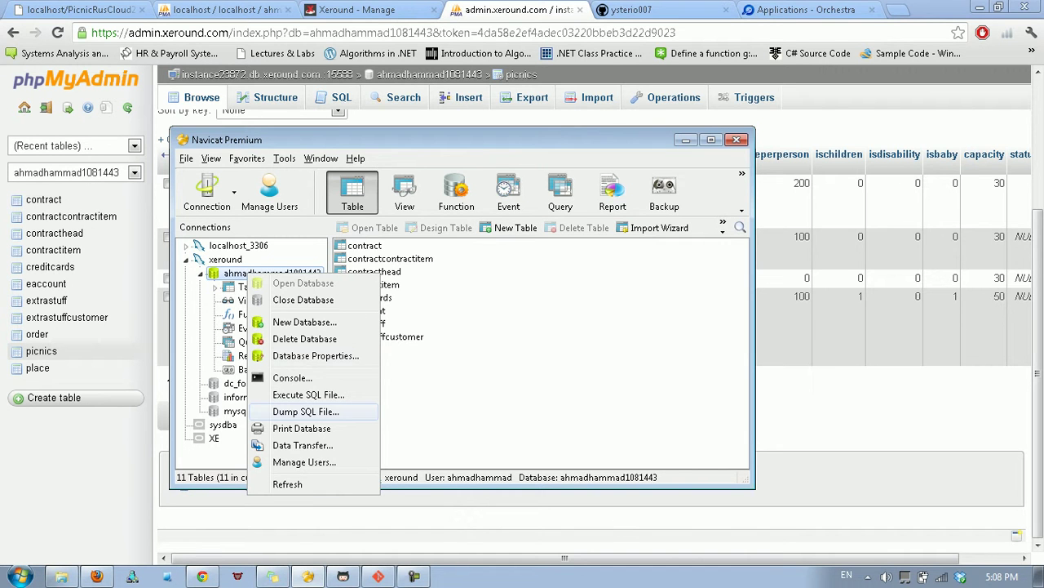
{"action": "left_click", "coordinate": [315, 355]}
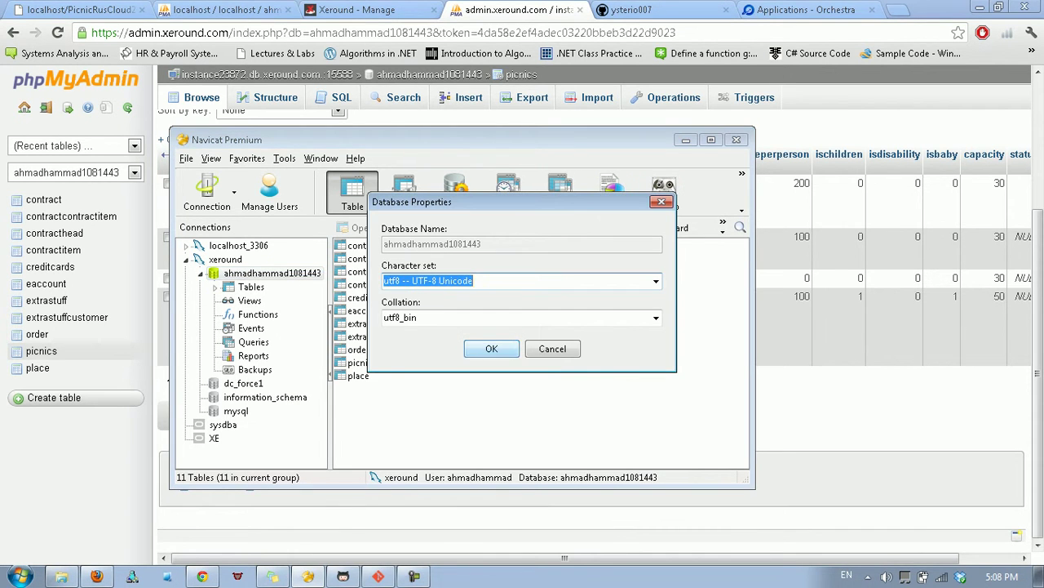
{"action": "left_click", "coordinate": [491, 348]}
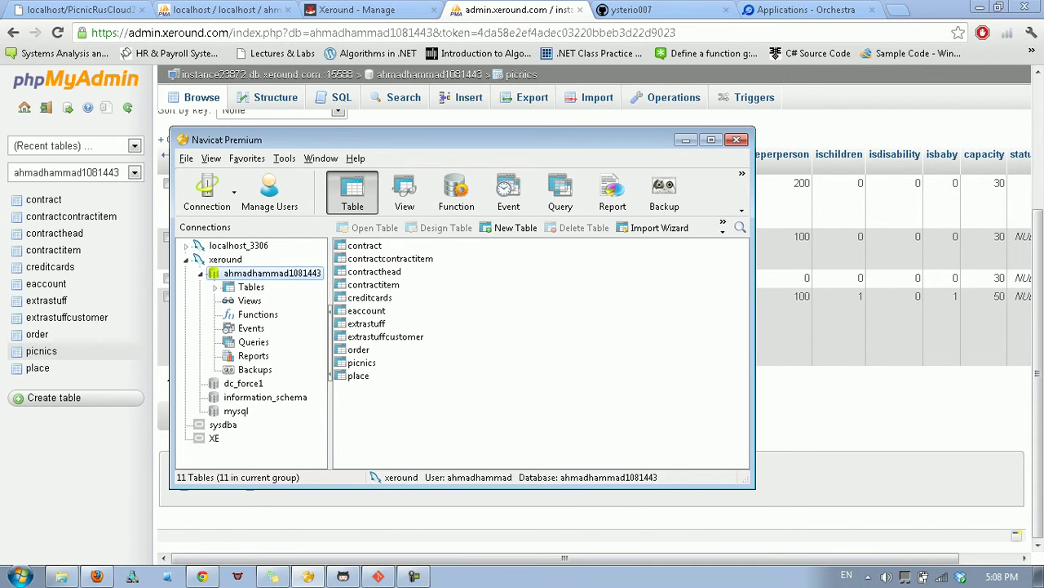
{"action": "right_click", "coordinate": [235, 273]}
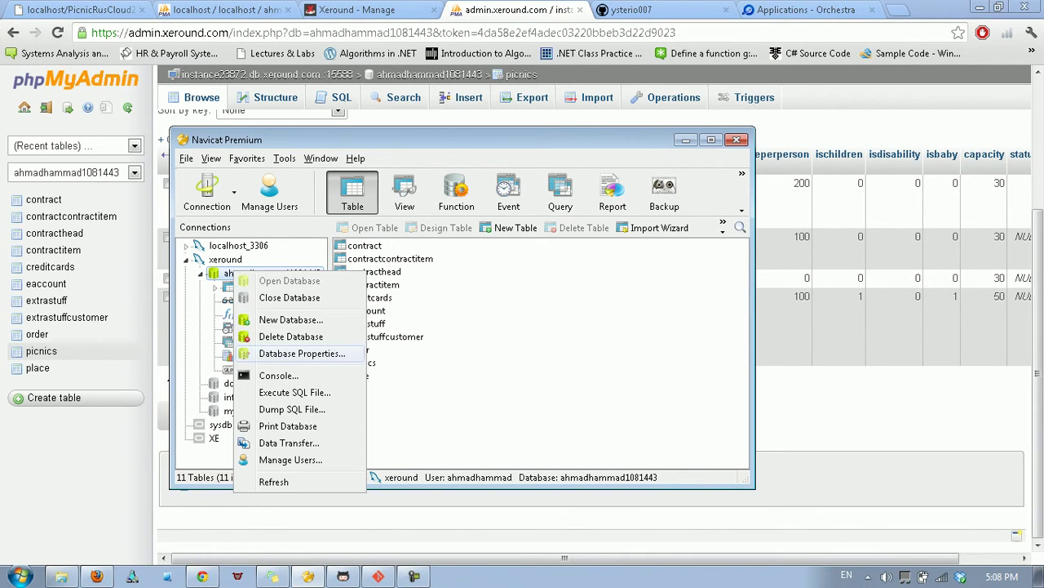
{"action": "left_click", "coordinate": [315, 355]}
{"action": "left_click", "coordinate": [552, 349]}
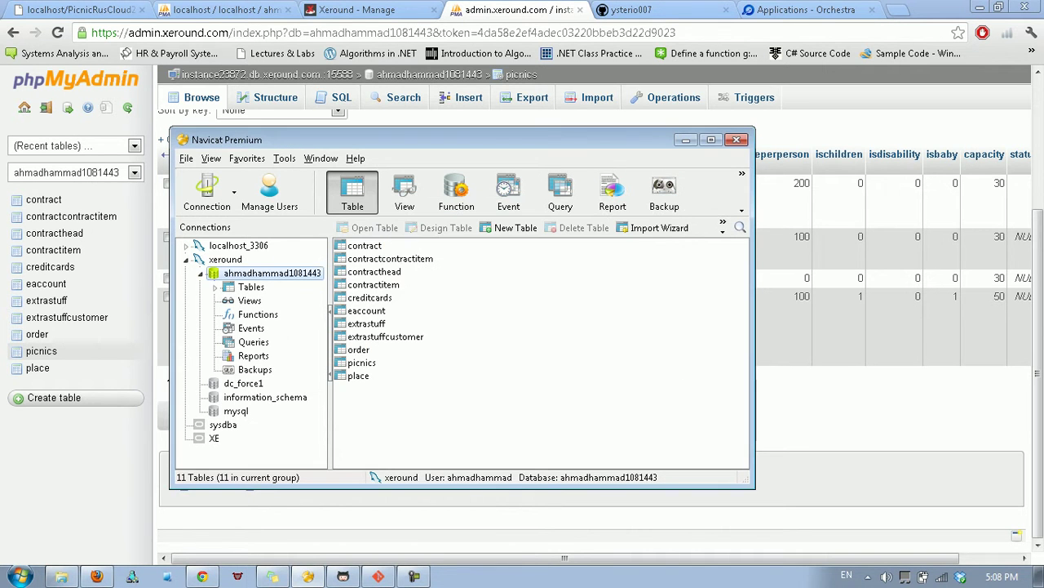
{"action": "right_click", "coordinate": [215, 271]}
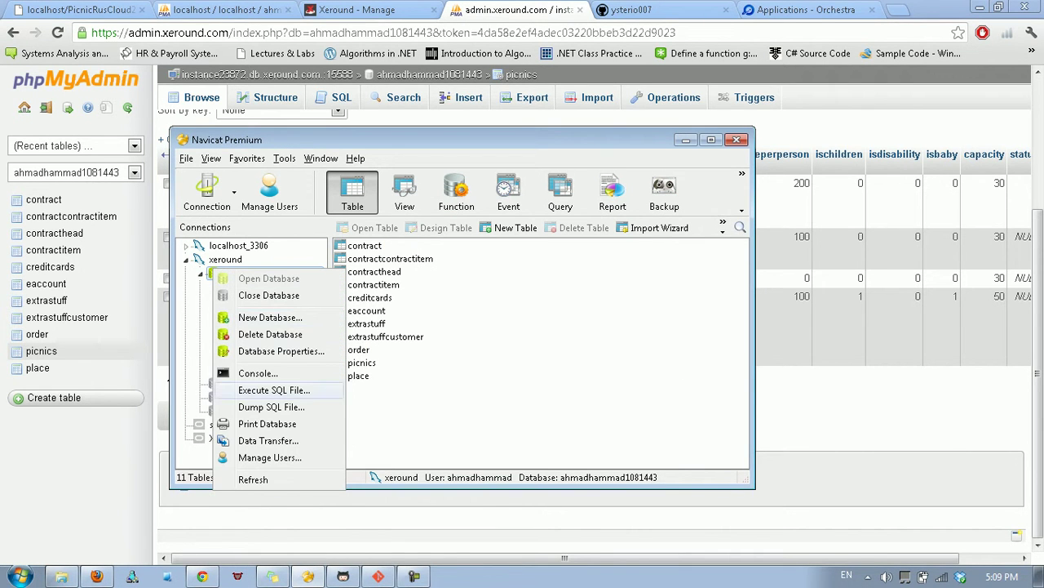
{"action": "left_click", "coordinate": [227, 259]}
Check the xeround connection's host instance23872.db.xeround.com and port 15588 against Xeround's manager.
{"action": "right_click", "coordinate": [227, 259]}
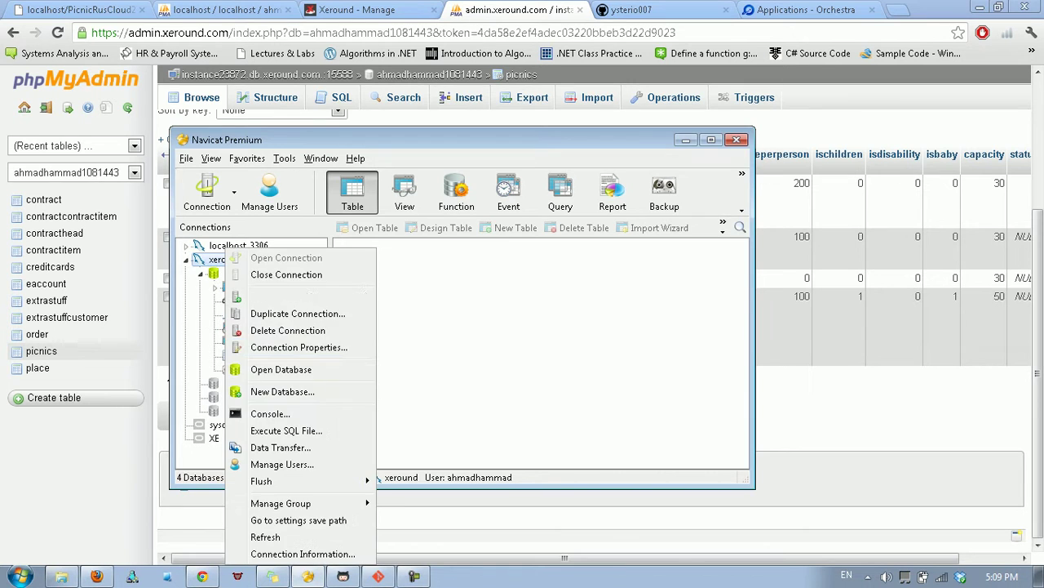
{"action": "left_click", "coordinate": [315, 345]}
{"action": "left_click", "coordinate": [490, 307]}
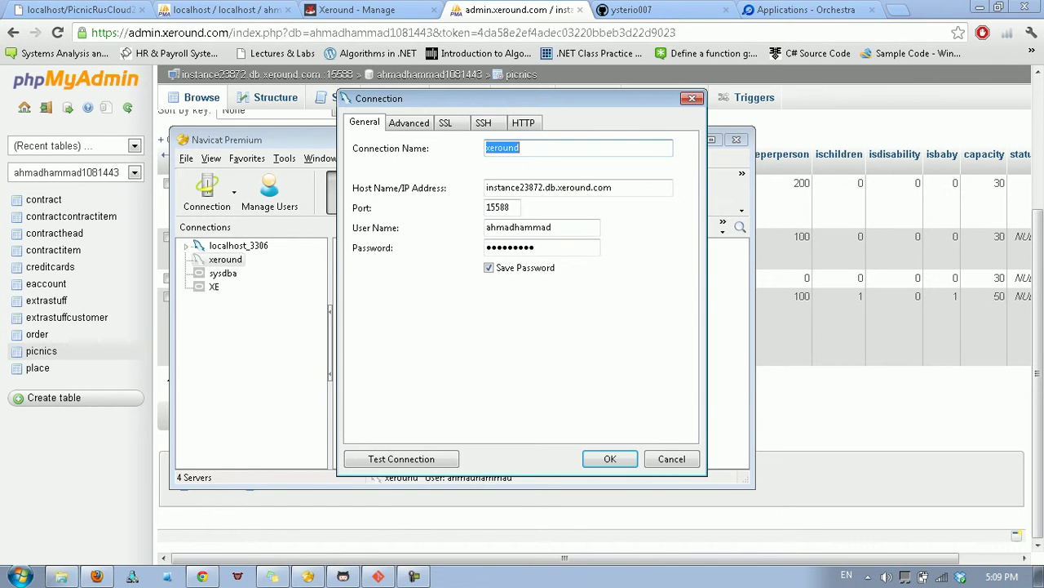
{"action": "double_click", "coordinate": [499, 207]}
{"action": "key", "text": "Tab"}
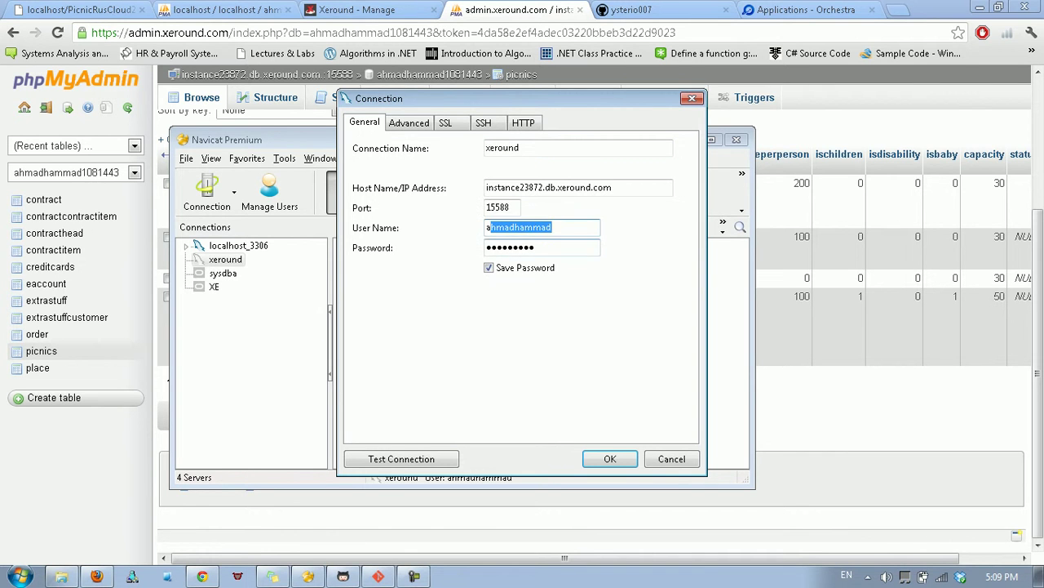
{"action": "key", "text": "Tab"}
{"action": "left_click_drag", "start_coordinate": [615, 187], "coordinate": [559, 188]}
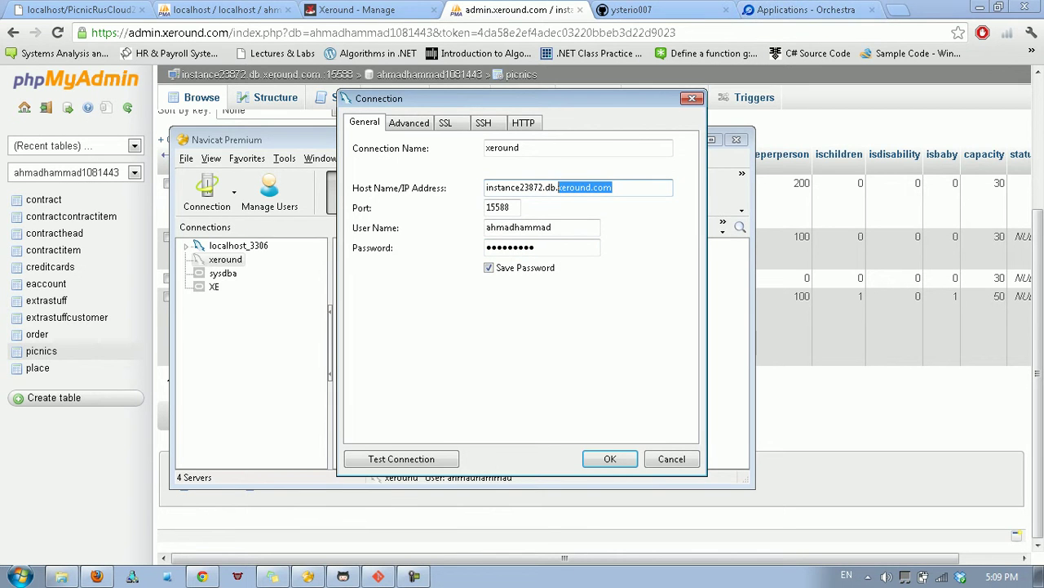
{"action": "left_click", "coordinate": [356, 10]}
Check the External DNS hostname on the Xeround instance page.
{"action": "scroll", "coordinate": [522, 327], "scroll_direction": "down", "scroll_amount": 2}
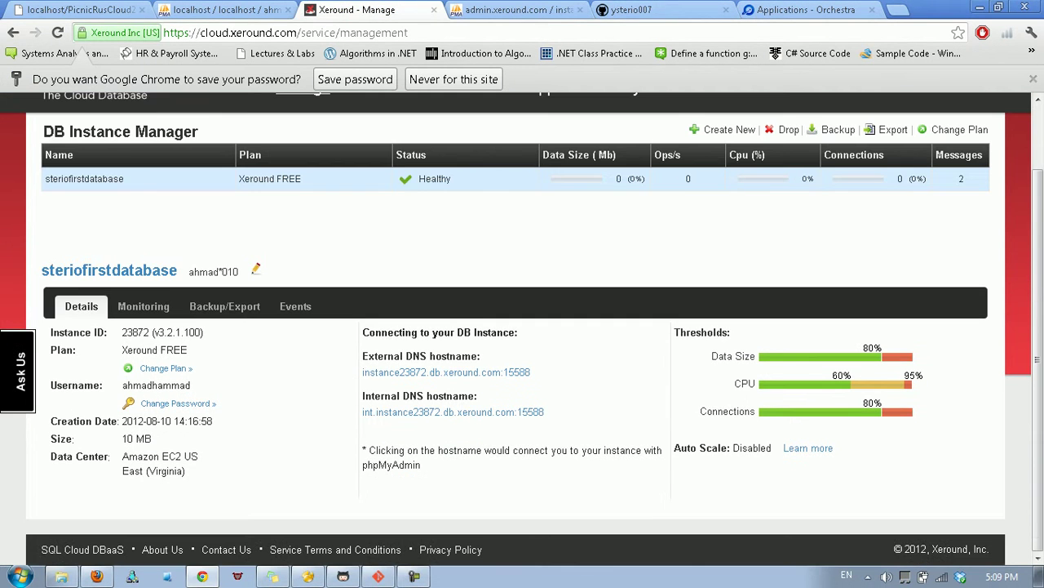
{"action": "left_click_drag", "start_coordinate": [367, 356], "coordinate": [443, 356]}
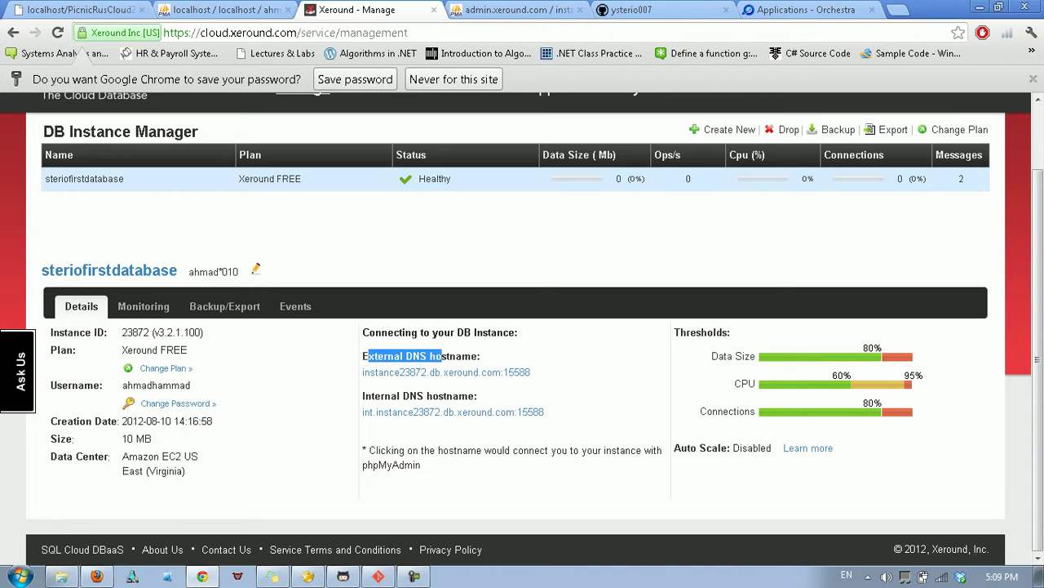
{"action": "left_click", "coordinate": [443, 357]}
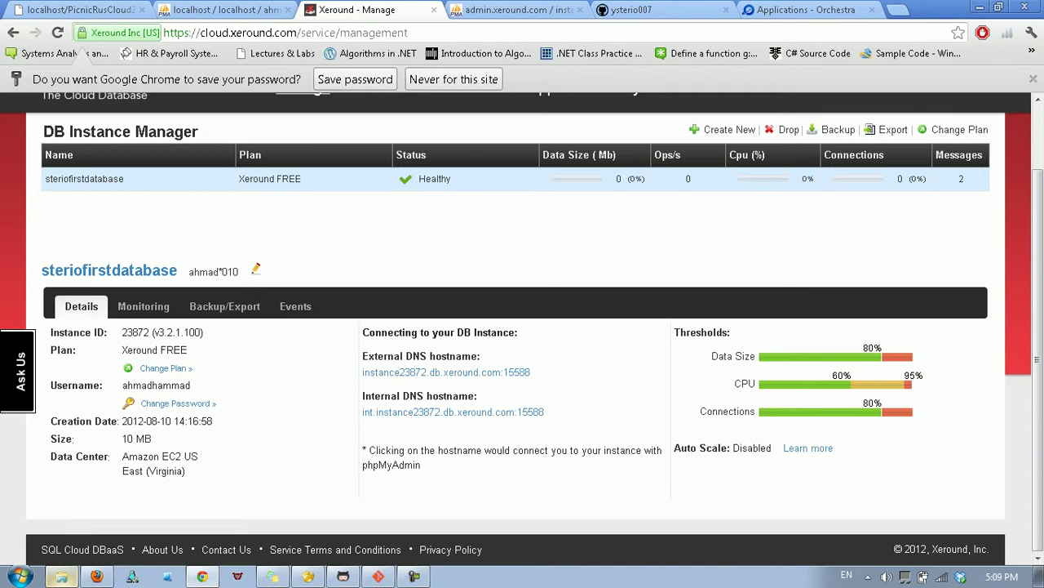
Return to Chrome's local Picnics R Us mainpage.php tab.
{"action": "left_click", "coordinate": [61, 576]}
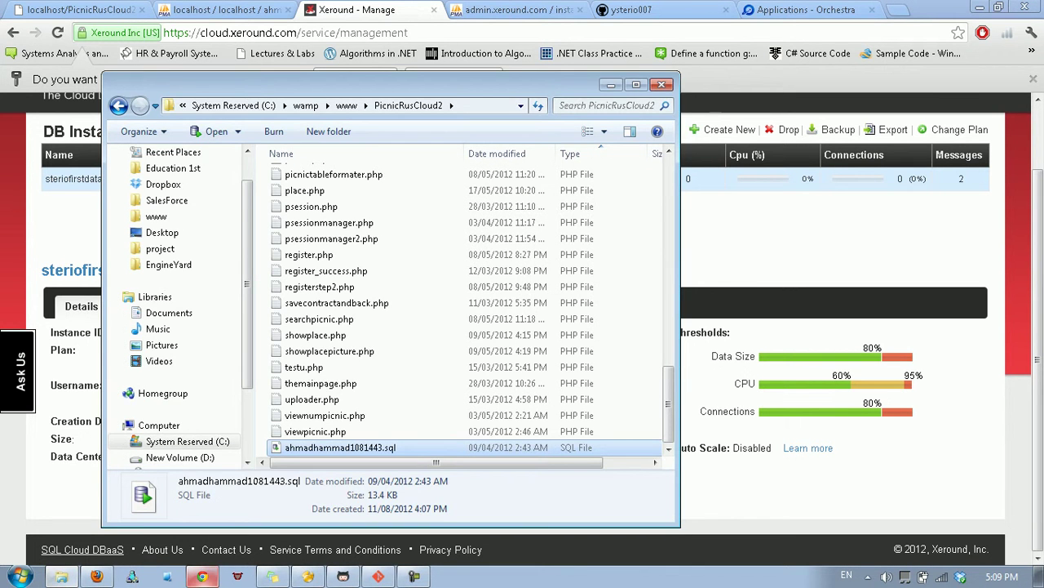
{"action": "left_click", "coordinate": [202, 576]}
{"action": "left_click", "coordinate": [79, 10]}
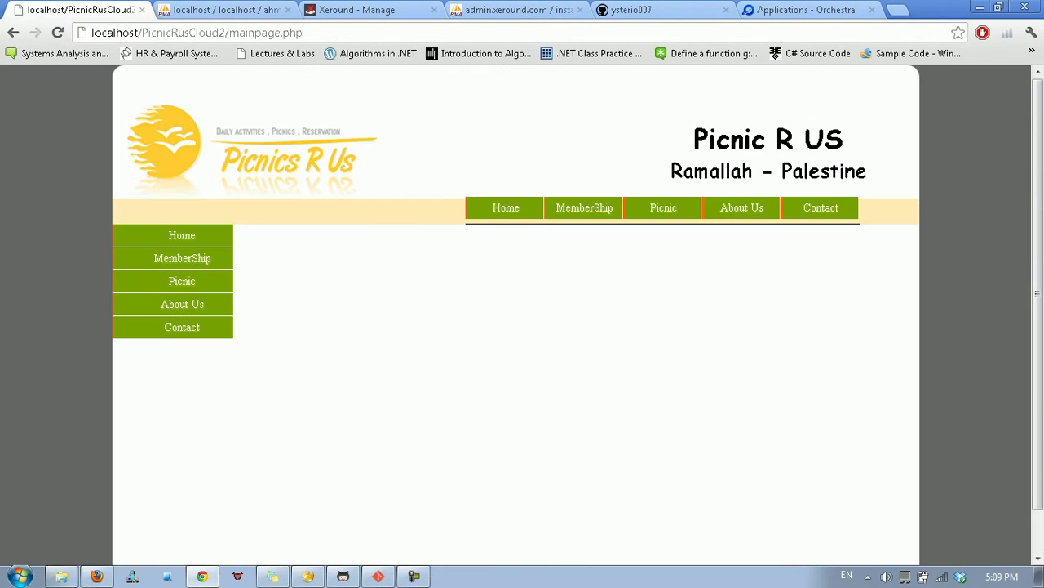
Open the local site's Picnic > Search page, then restore the PicnicRusCloud2 folder window.
{"action": "right_click", "coordinate": [372, 215]}
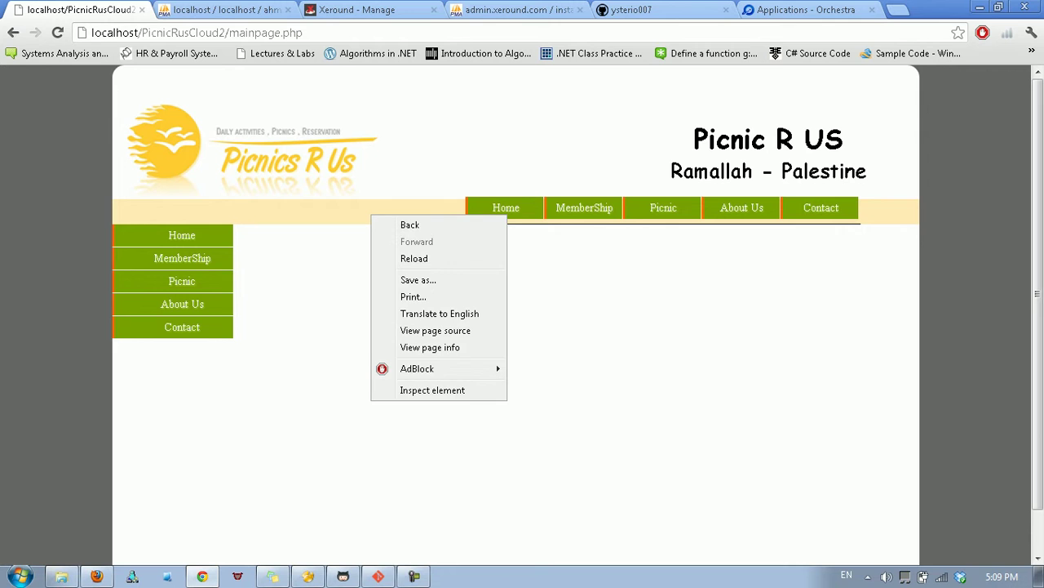
{"action": "left_click", "coordinate": [182, 280]}
{"action": "left_click", "coordinate": [182, 304]}
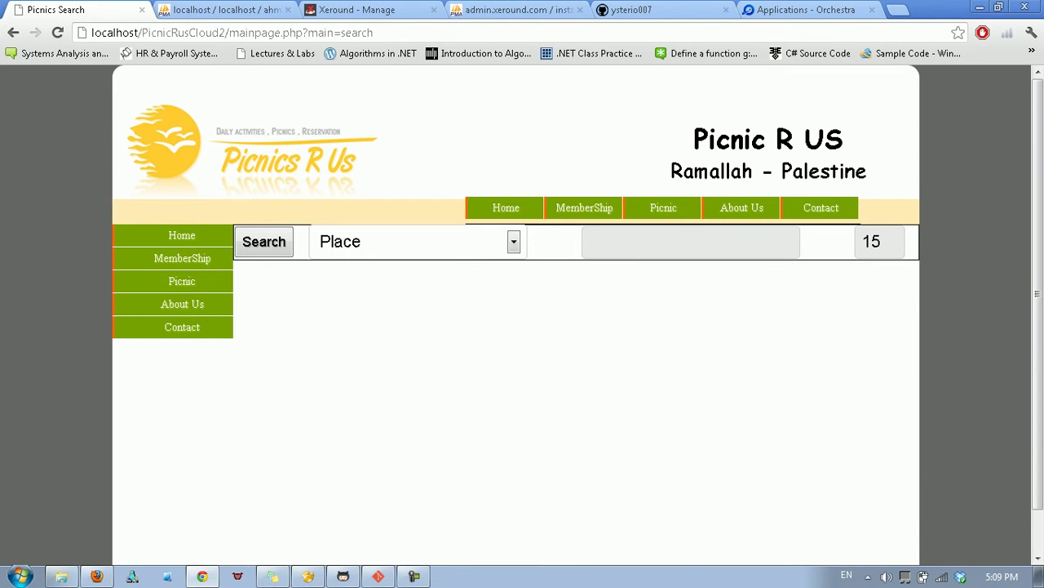
{"action": "left_click", "coordinate": [61, 576]}
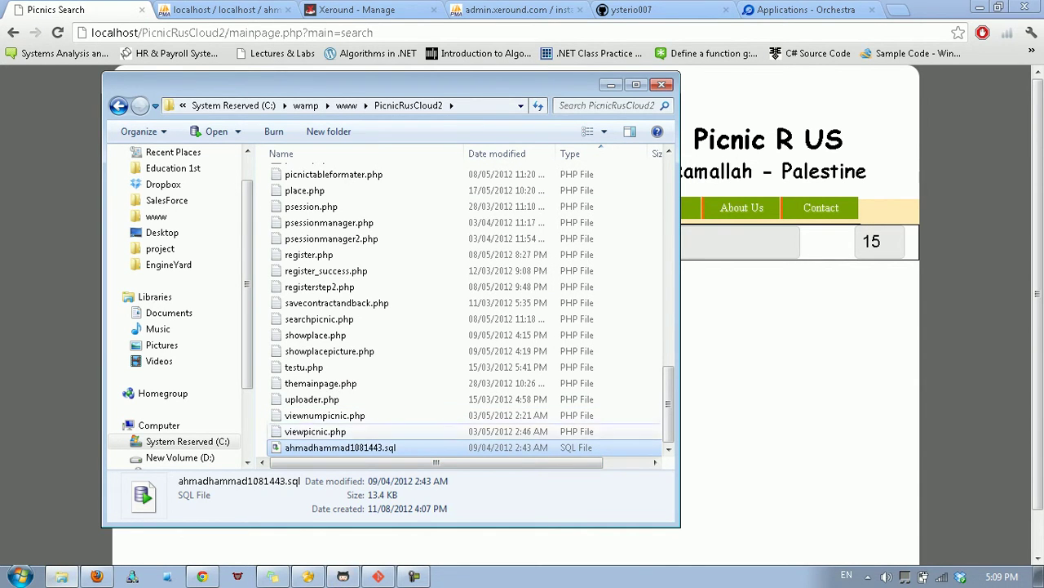
Run 'git init' in Git Bash inside c:/wamp/www/PicnicRusCloud2 to create an empty repository.
{"action": "scroll", "coordinate": [342, 302], "scroll_direction": "up", "scroll_amount": 20}
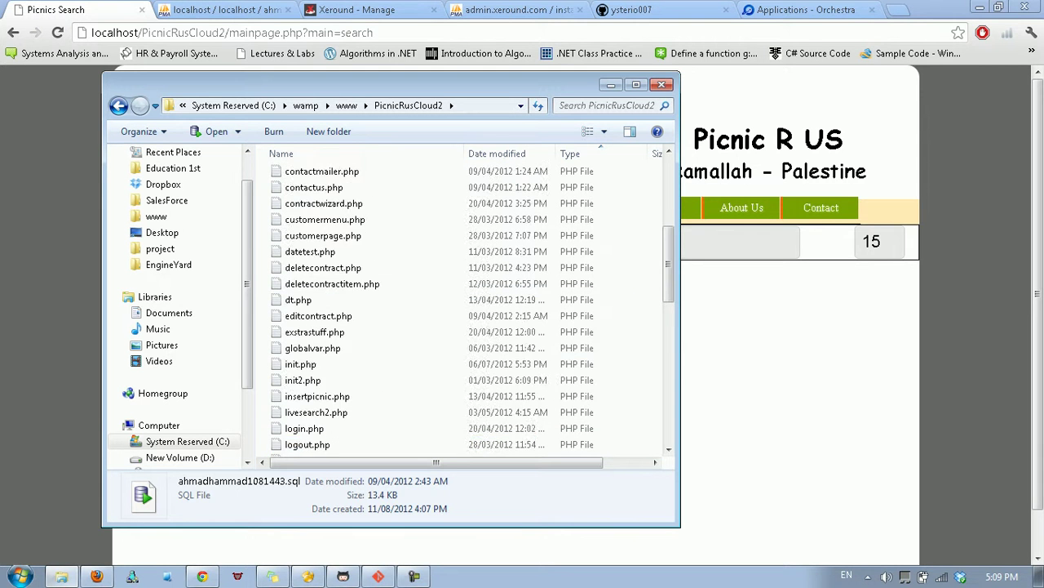
{"action": "scroll", "coordinate": [342, 241], "scroll_direction": "down", "scroll_amount": 2}
{"action": "scroll", "coordinate": [470, 310], "scroll_direction": "down", "scroll_amount": 15}
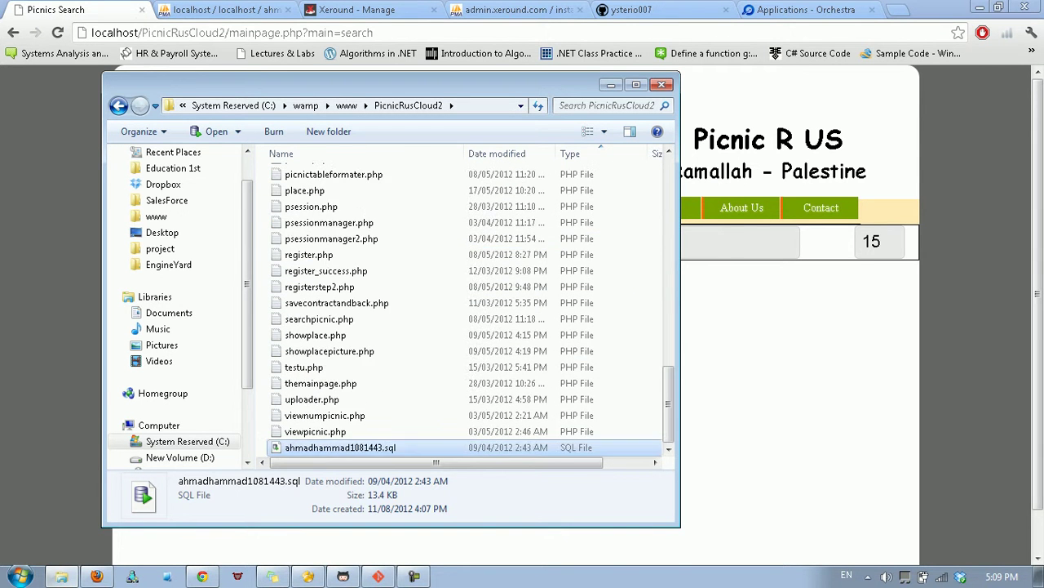
{"action": "scroll", "coordinate": [469, 310], "scroll_direction": "up", "scroll_amount": 20}
{"action": "scroll", "coordinate": [469, 310], "scroll_direction": "down", "scroll_amount": 10}
{"action": "scroll", "coordinate": [469, 310], "scroll_direction": "down", "scroll_amount": 4}
{"action": "left_click", "coordinate": [378, 576]}
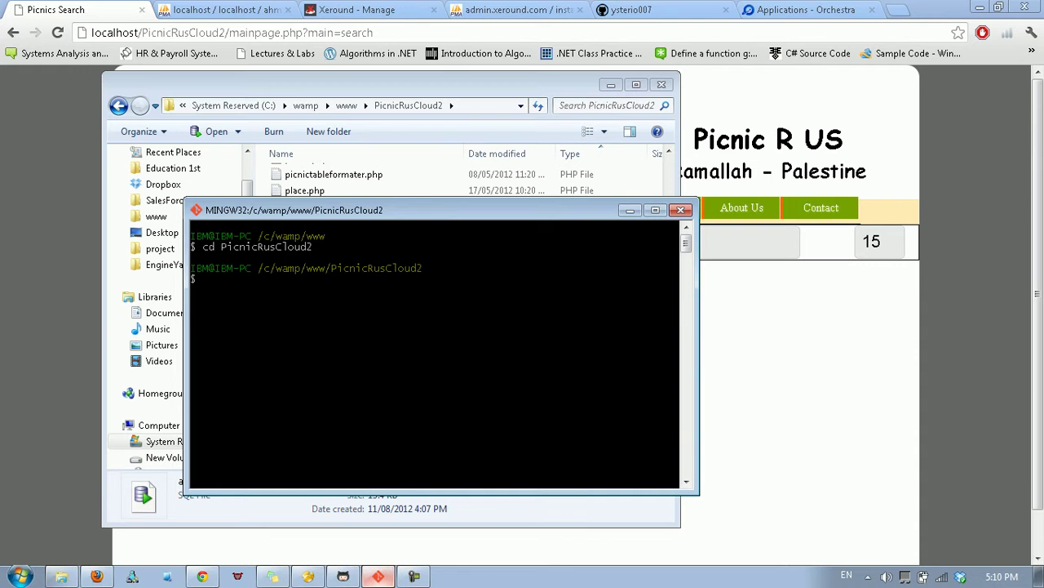
{"action": "left_click", "coordinate": [378, 576]}
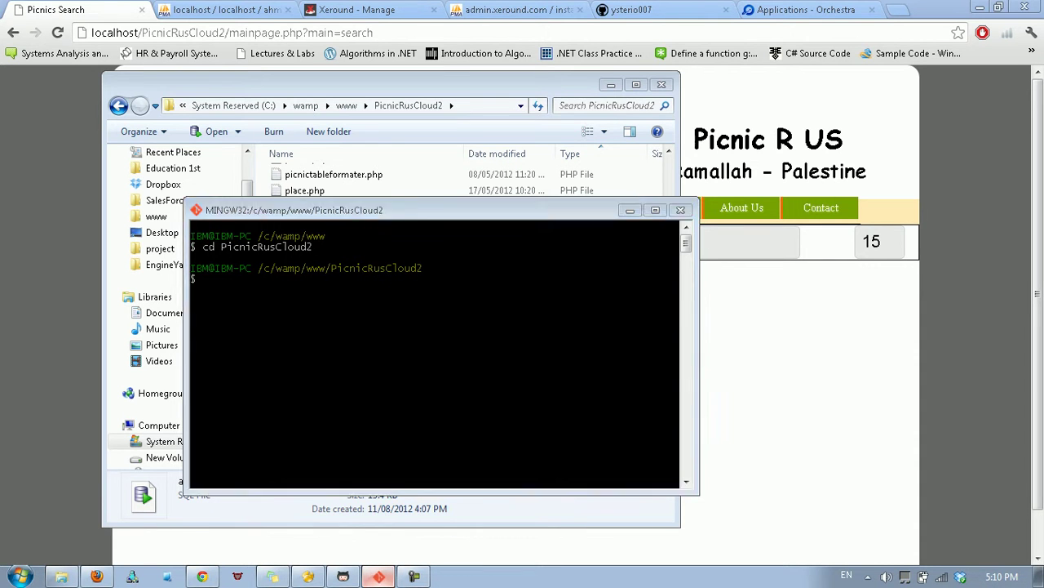
{"action": "left_click", "coordinate": [343, 576]}
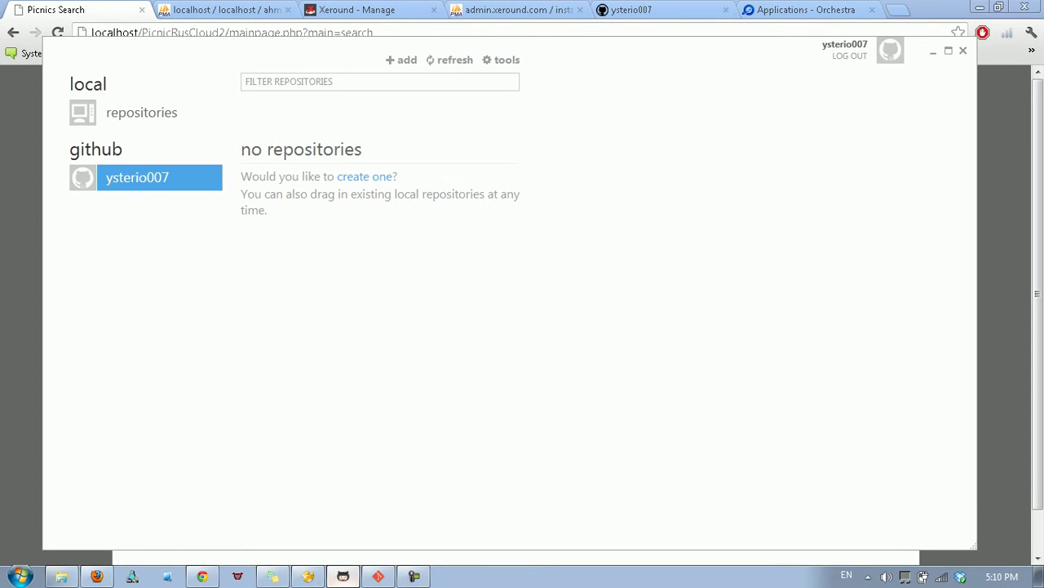
{"action": "left_click", "coordinate": [378, 576]}
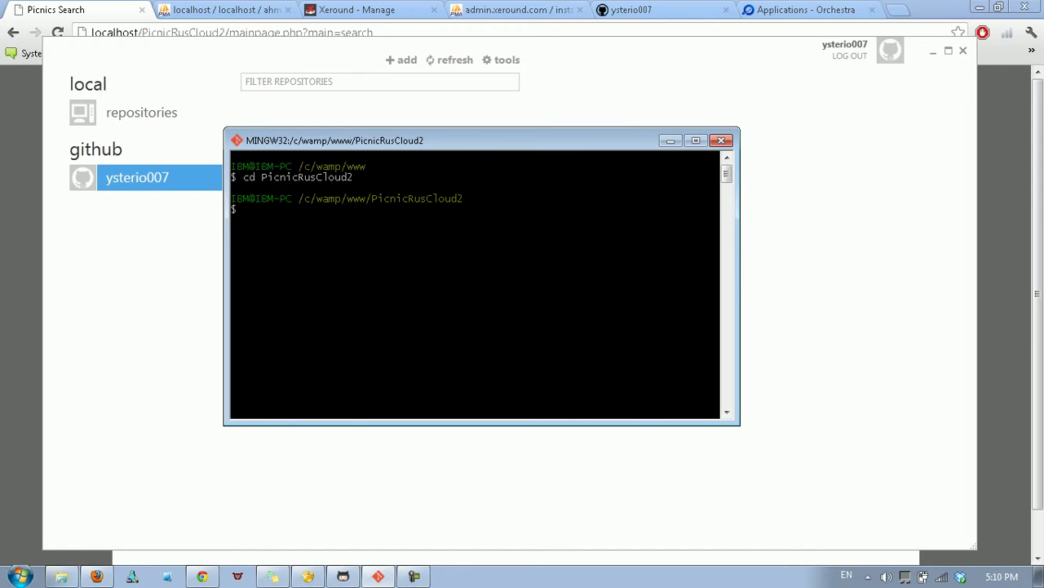
{"action": "type", "text": "git init"}
{"action": "key", "text": "Return"}
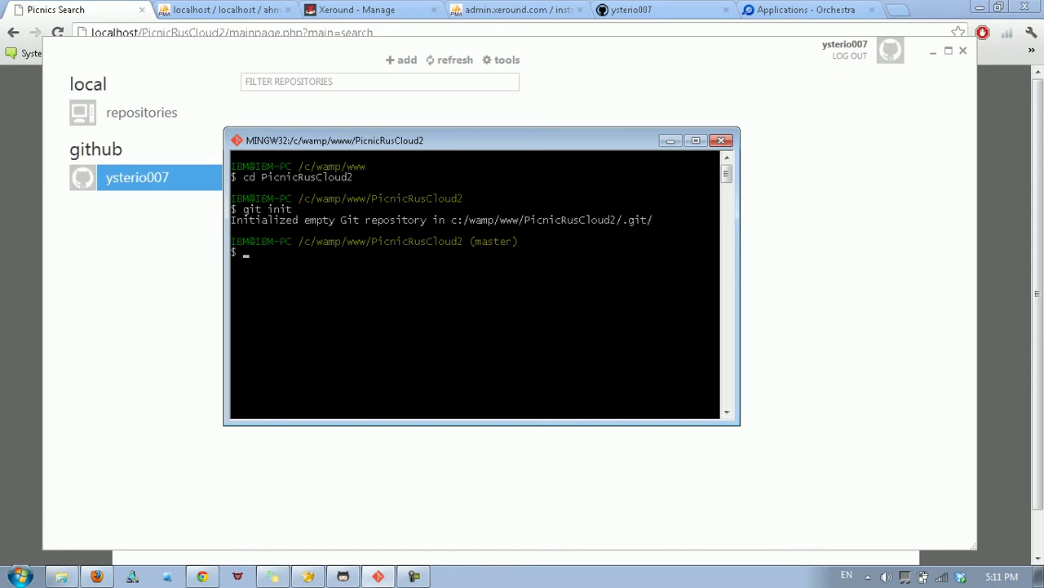
Drag the PicnicRusCloud2 folder from www into GitHub for Windows as a local repository.
{"action": "left_click", "coordinate": [61, 576]}
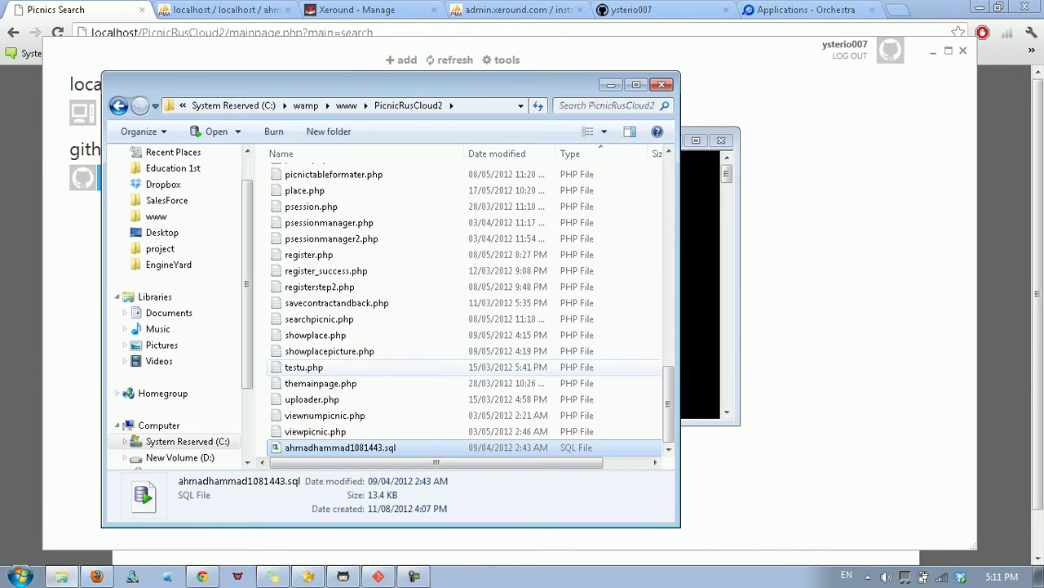
{"action": "left_click", "coordinate": [346, 105]}
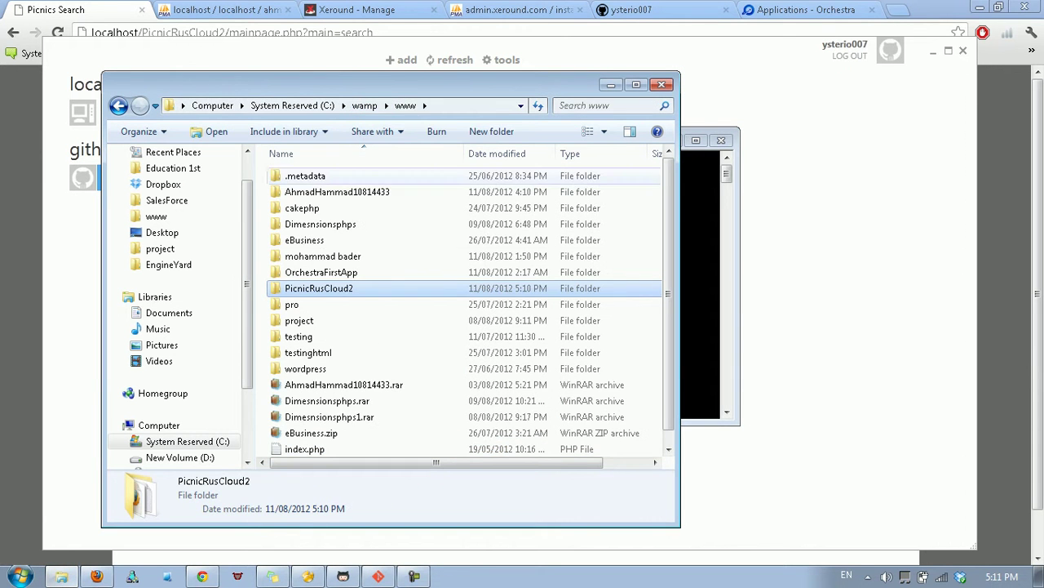
{"action": "left_click_drag", "start_coordinate": [343, 384], "coordinate": [380, 490]}
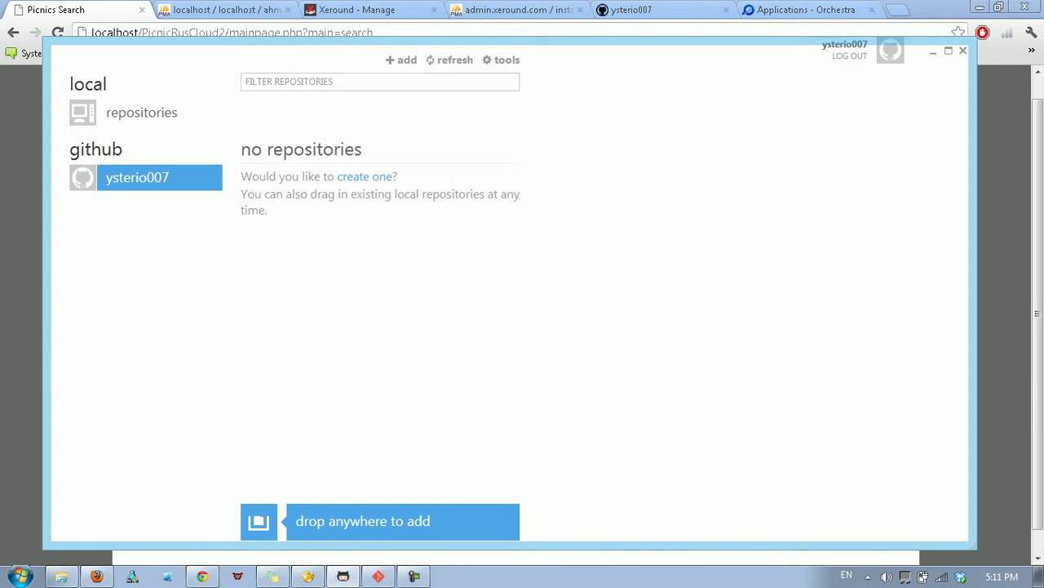
{"action": "left_click", "coordinate": [141, 111]}
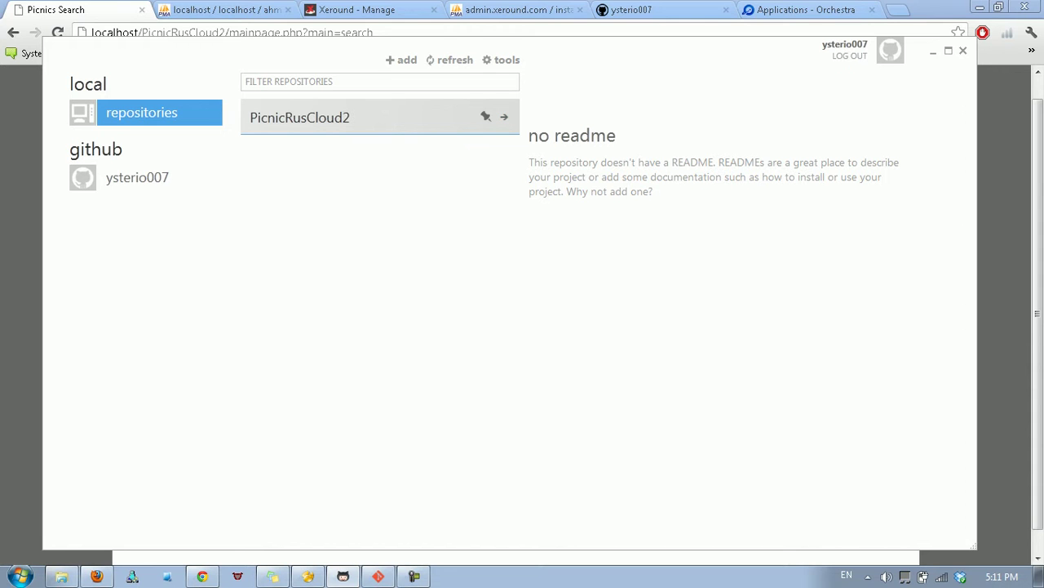
Commit PicnicRusCloud2's 182 pending files with the message 'firstdeployment'.
{"action": "left_click", "coordinate": [504, 117]}
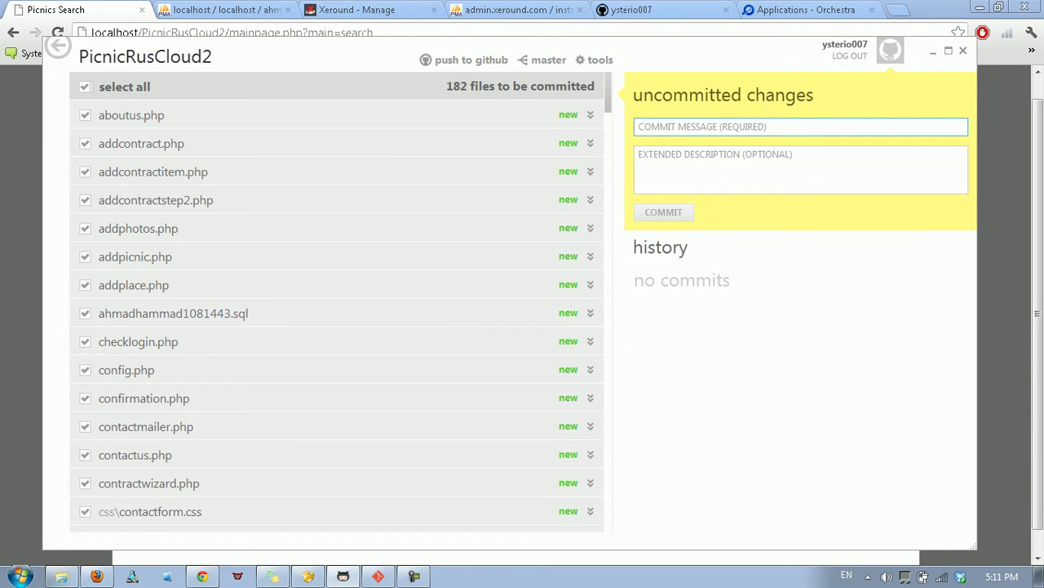
{"action": "type", "text": "firstde"}
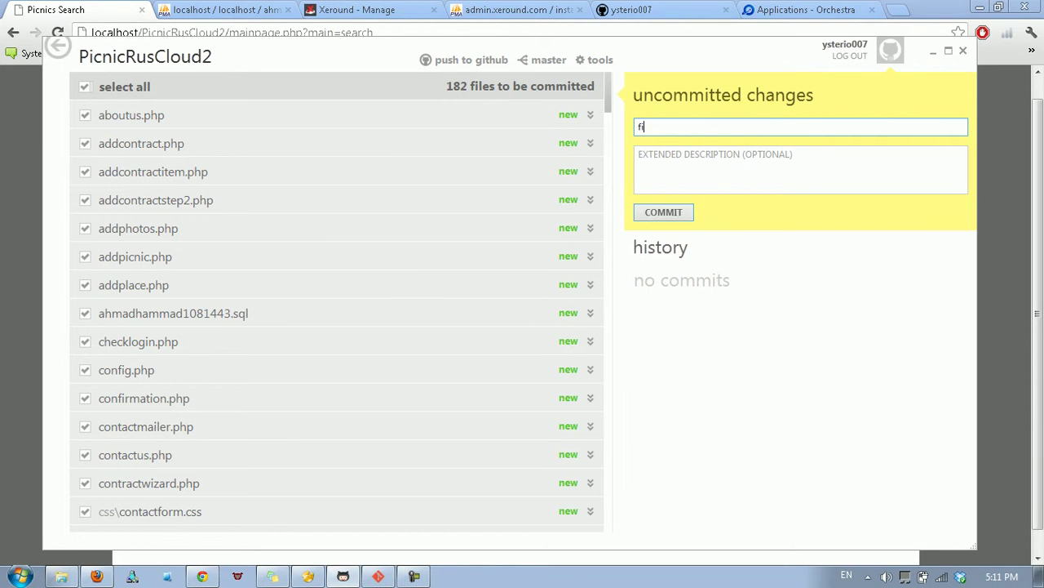
{"action": "type", "text": "ployment"}
{"action": "key", "text": "Tab"}
{"action": "key", "text": "Tab"}
{"action": "key", "text": "Return"}
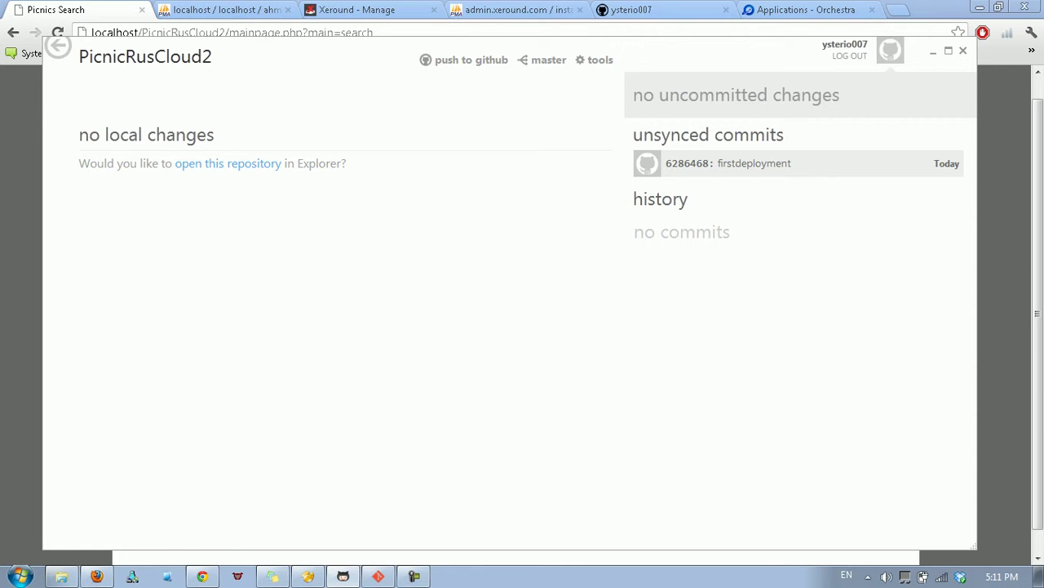
Review the file list of commit 6286468, then bring up the push to GitHub form.
{"action": "left_click", "coordinate": [735, 163]}
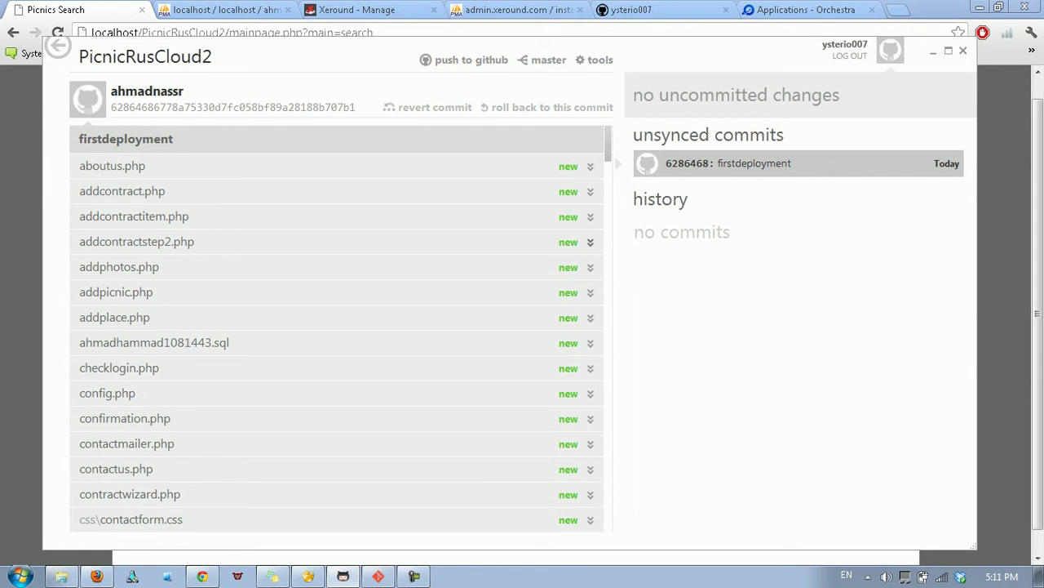
{"action": "scroll", "coordinate": [591, 233], "scroll_direction": "down", "scroll_amount": 7}
{"action": "scroll", "coordinate": [591, 232], "scroll_direction": "down", "scroll_amount": 10}
{"action": "scroll", "coordinate": [591, 216], "scroll_direction": "up", "scroll_amount": 12}
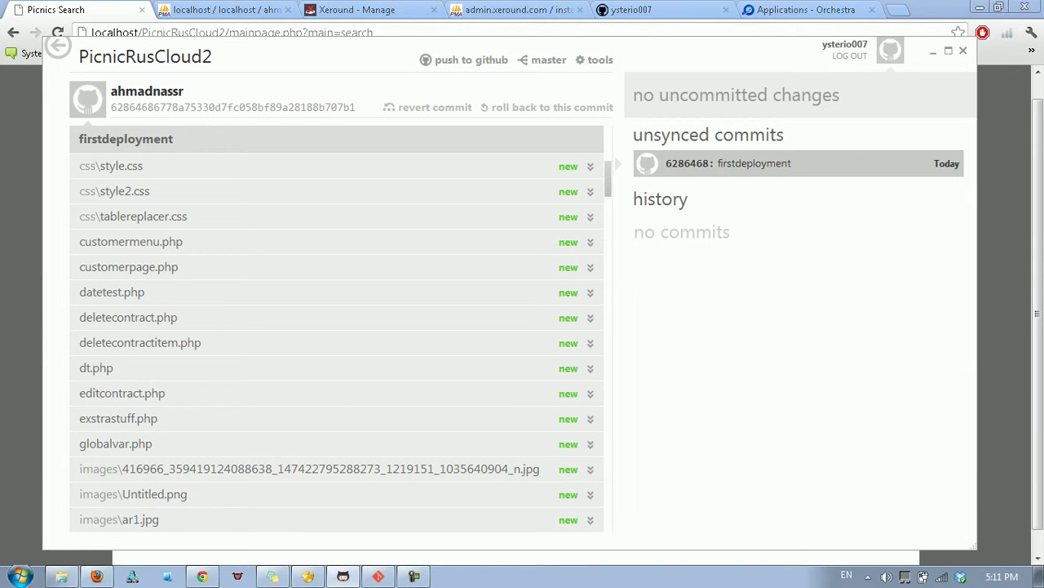
{"action": "left_click", "coordinate": [464, 60]}
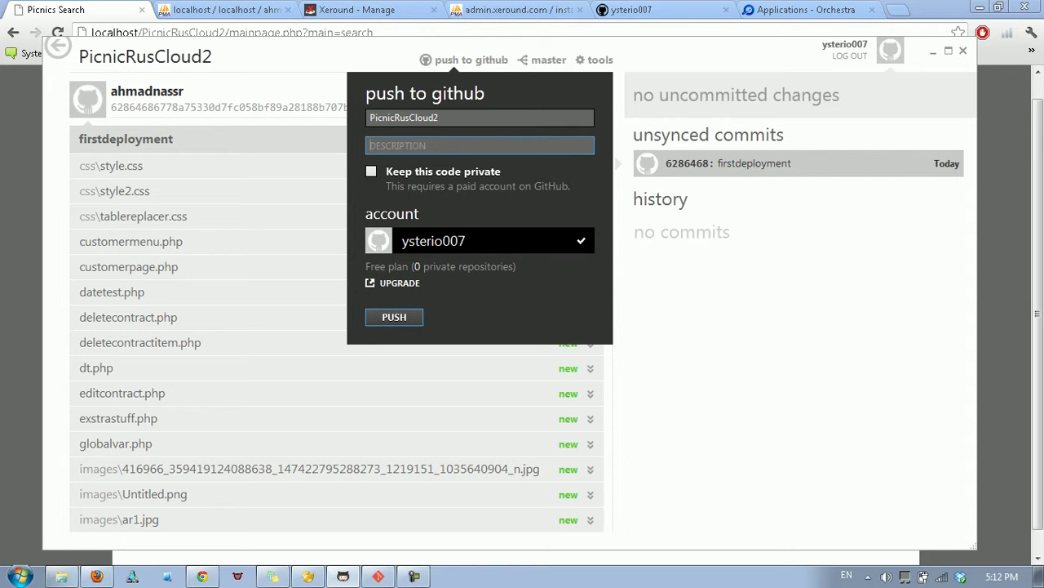
Push PicnicRusCloud2 to GitHub as public, leaving 'Keep this code private' unchecked.
{"action": "key", "text": "Return"}
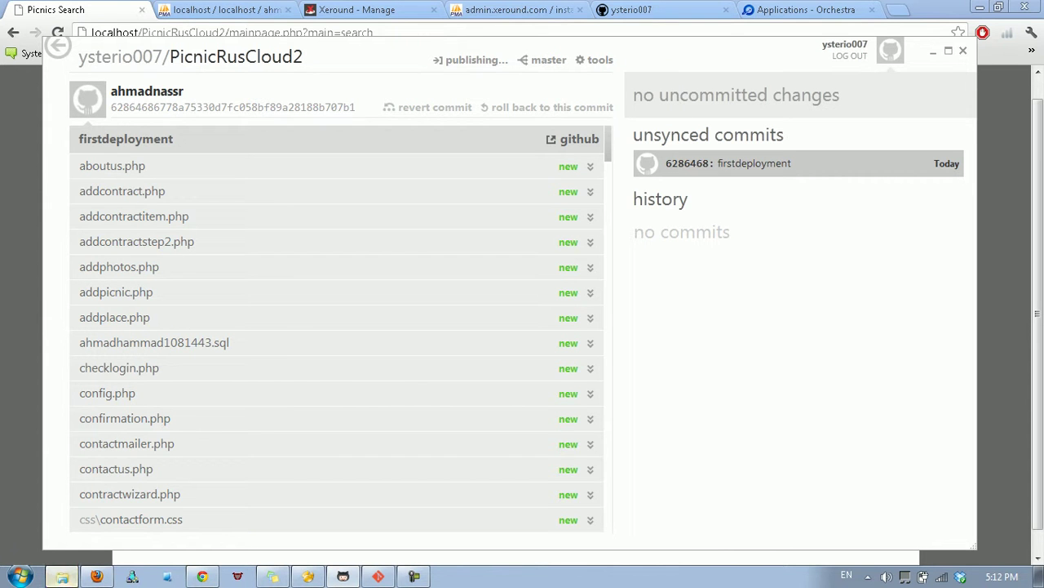
Confirm in Properties that PicnicRusCloud2 holds 382 files in 144 folders, then minimise Explorer.
{"action": "key", "text": "Return"}
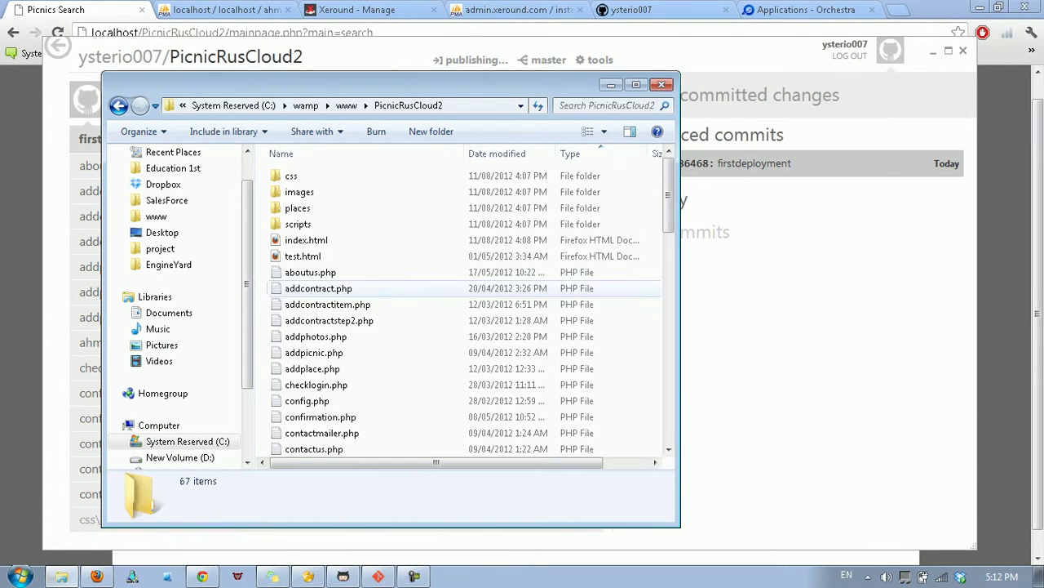
{"action": "right_click", "coordinate": [275, 288]}
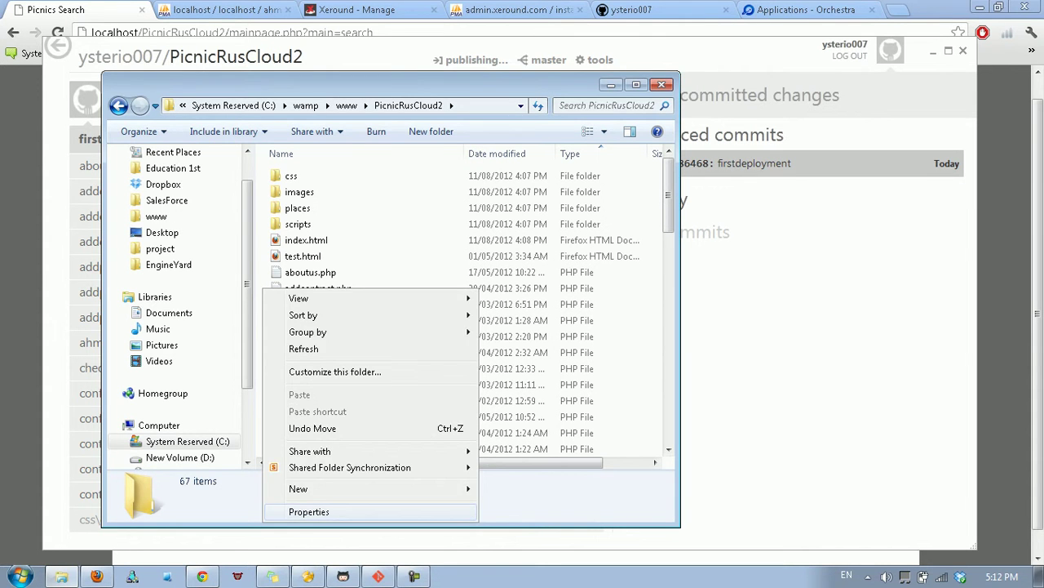
{"action": "left_click", "coordinate": [304, 510]}
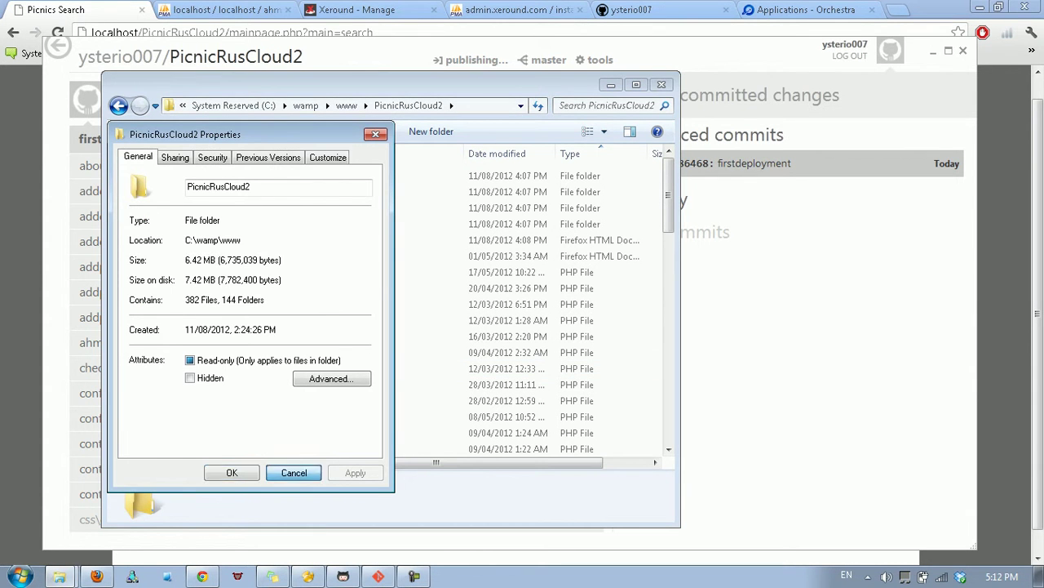
{"action": "left_click", "coordinate": [293, 472]}
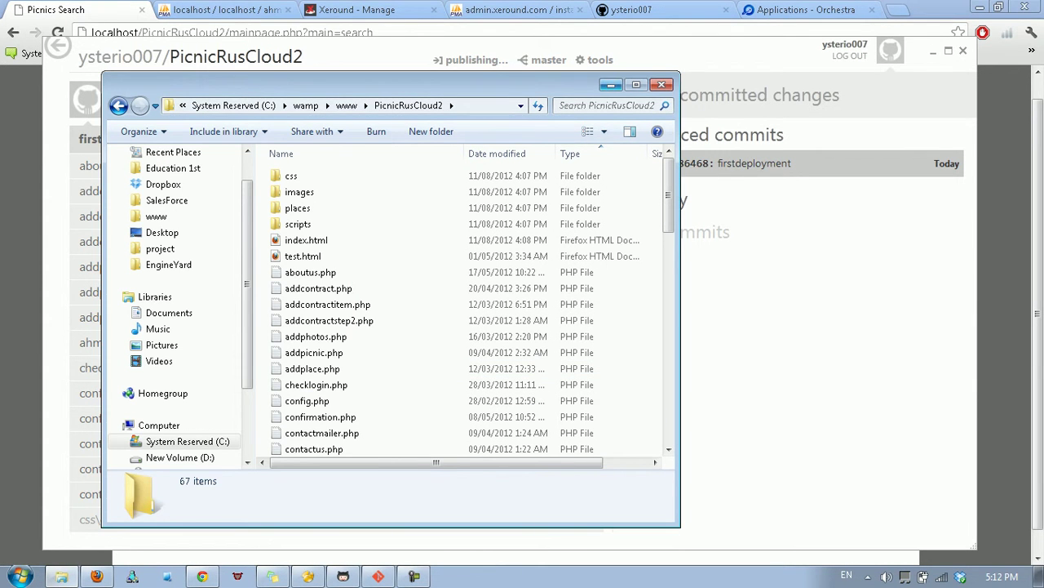
{"action": "left_click", "coordinate": [611, 85]}
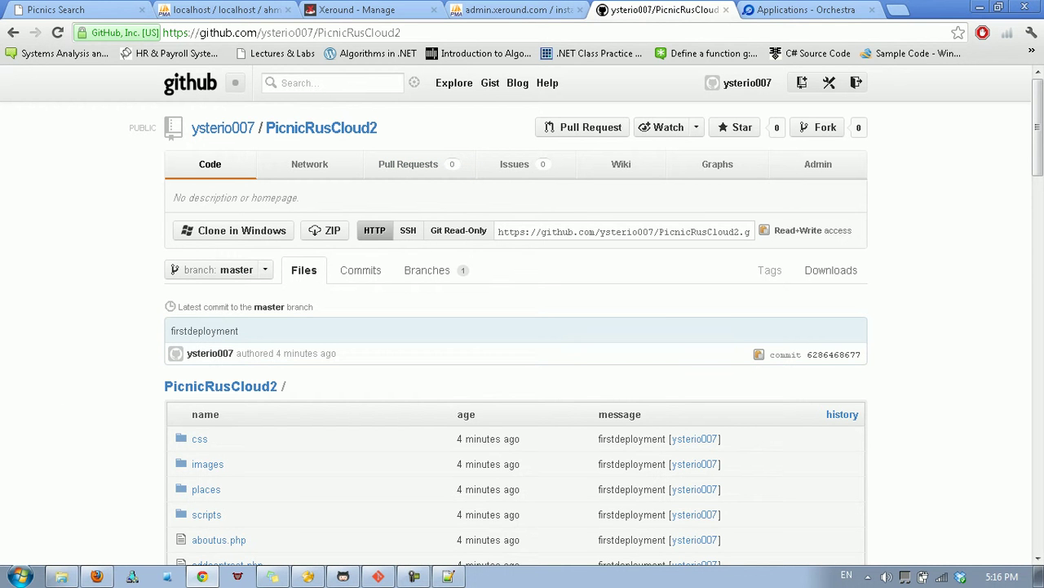
Go from the GitHub desktop app to the PicnicRusCloud2 repository online and view init.php.
{"action": "left_click", "coordinate": [343, 576]}
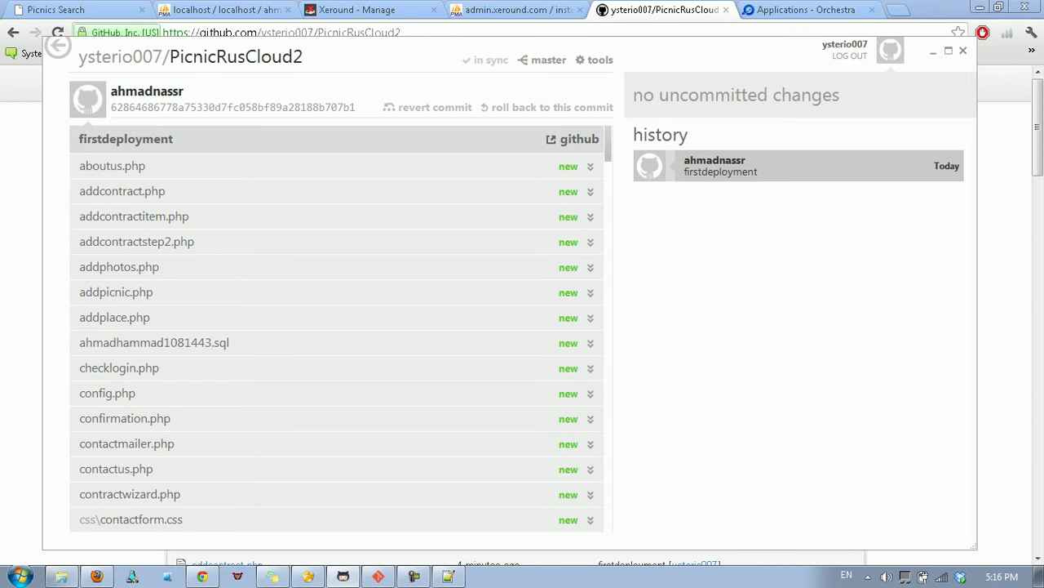
{"action": "left_click", "coordinate": [573, 139]}
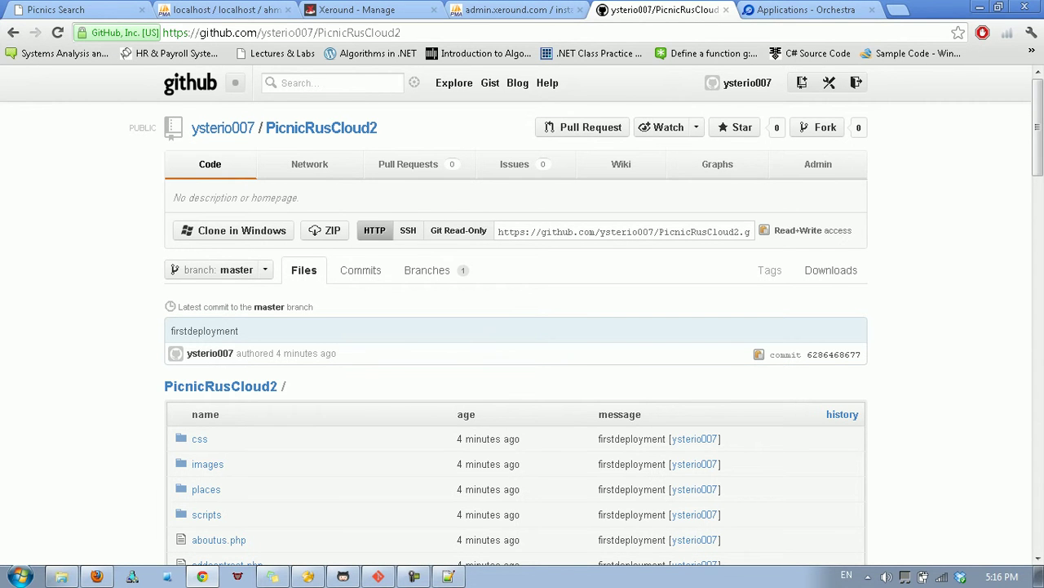
{"action": "scroll", "coordinate": [522, 326], "scroll_direction": "down", "scroll_amount": 5}
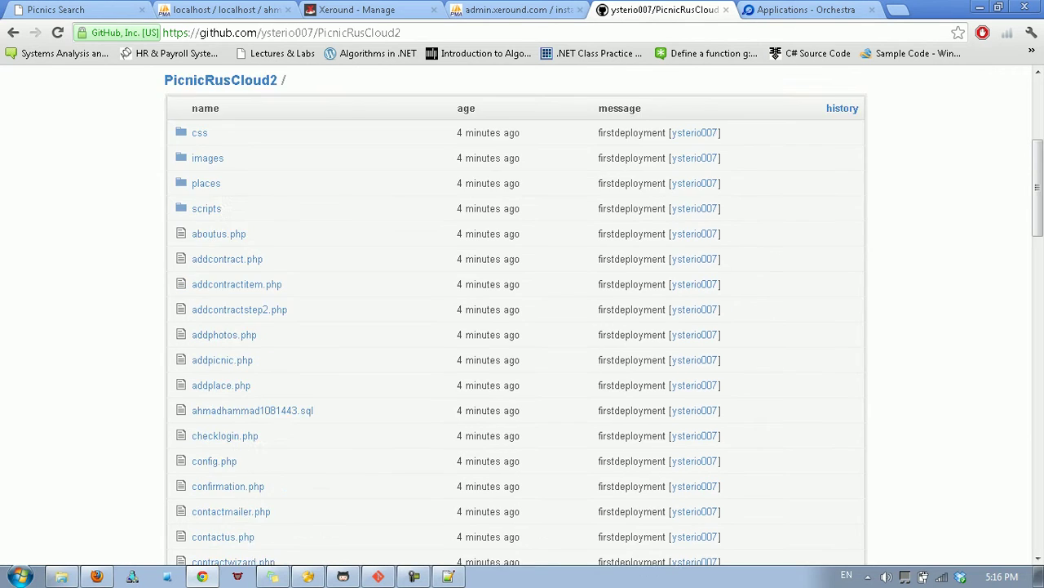
{"action": "scroll", "coordinate": [523, 327], "scroll_direction": "down", "scroll_amount": 6}
{"action": "scroll", "coordinate": [522, 326], "scroll_direction": "down", "scroll_amount": 1}
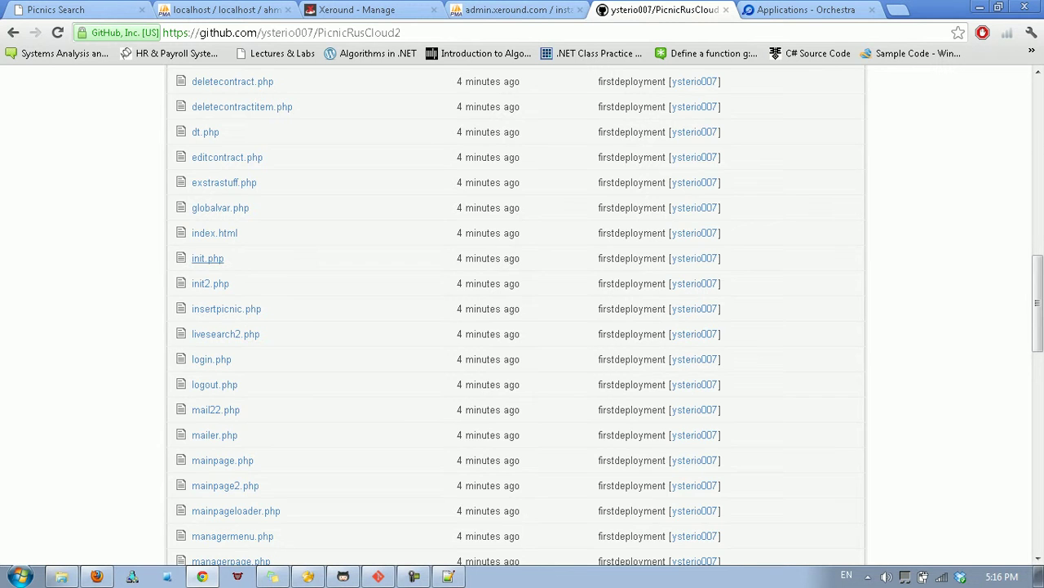
{"action": "left_click", "coordinate": [207, 258]}
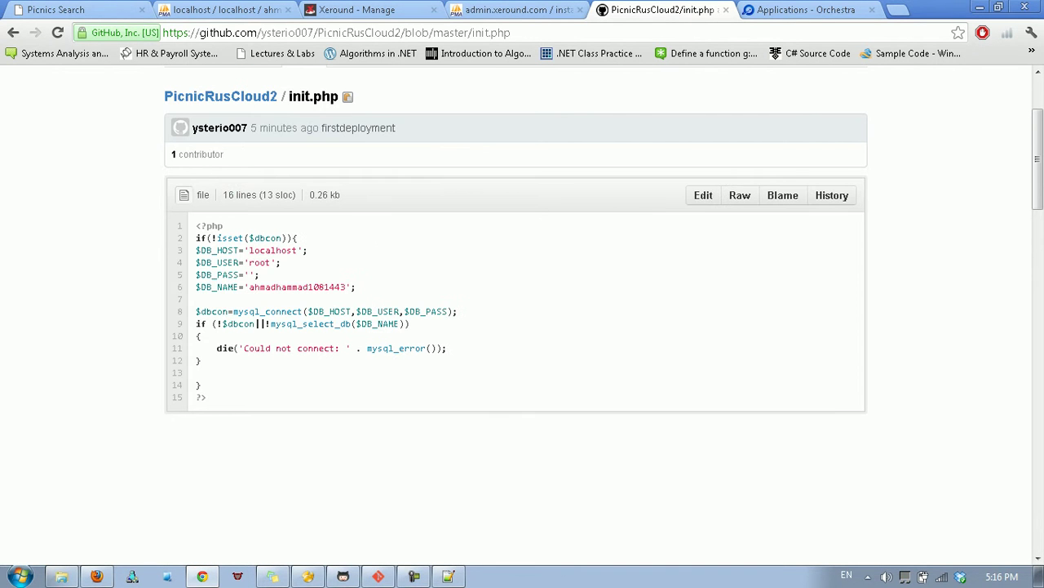
Replace localhost in init.php with the Xeround host instance23872.db.xeround.com:15588.
{"action": "left_click", "coordinate": [703, 195]}
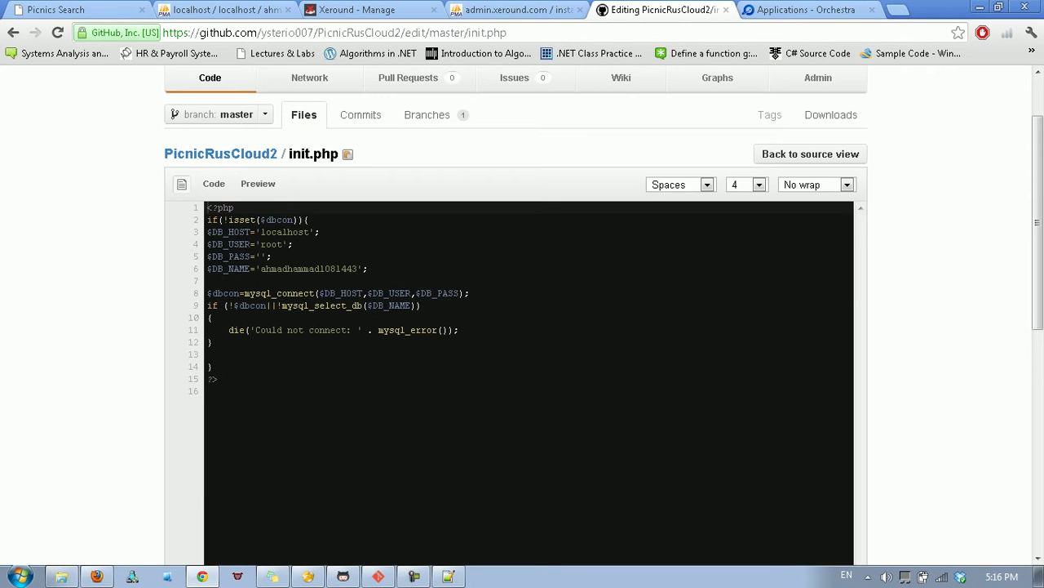
{"action": "double_click", "coordinate": [277, 232]}
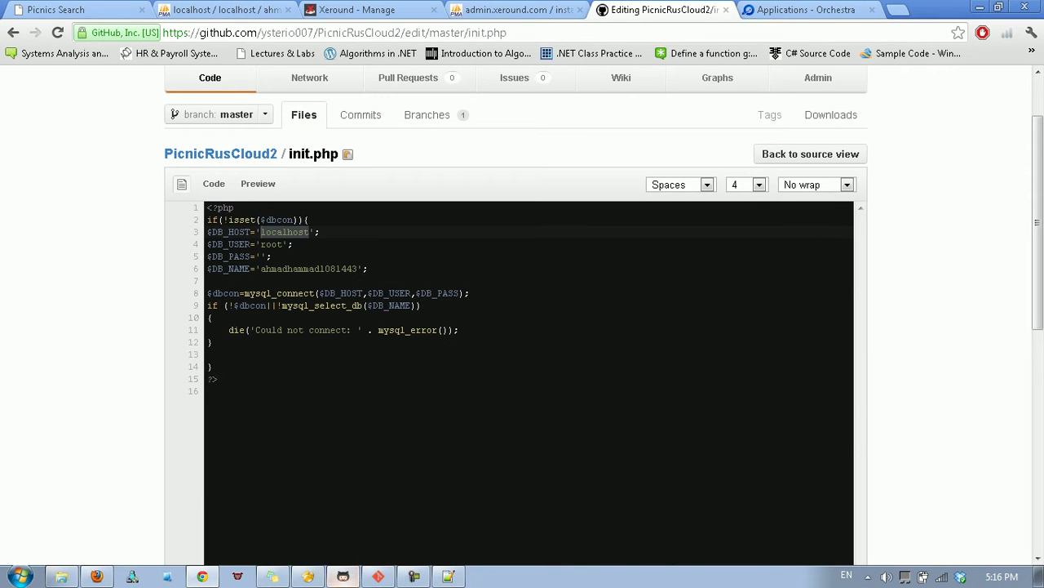
{"action": "left_click", "coordinate": [307, 576]}
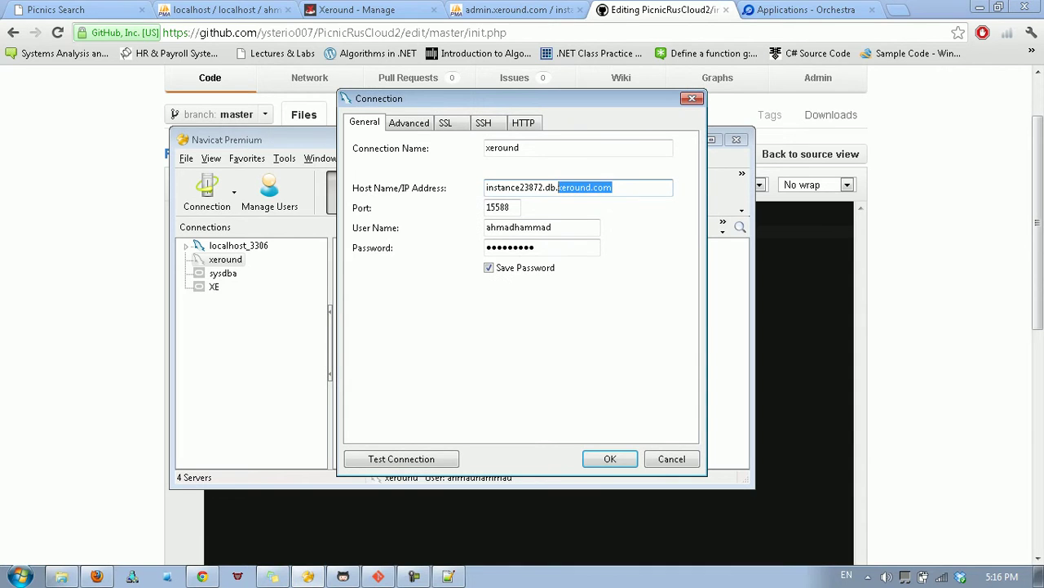
{"action": "double_click", "coordinate": [571, 188]}
{"action": "key", "text": "ctrl+c"}
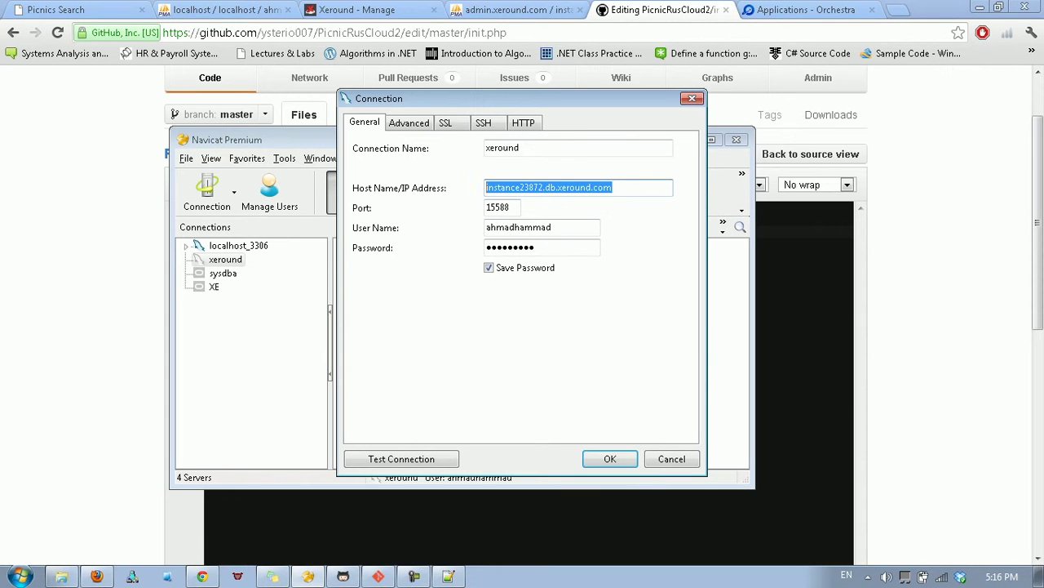
{"action": "key", "text": "alt+Tab"}
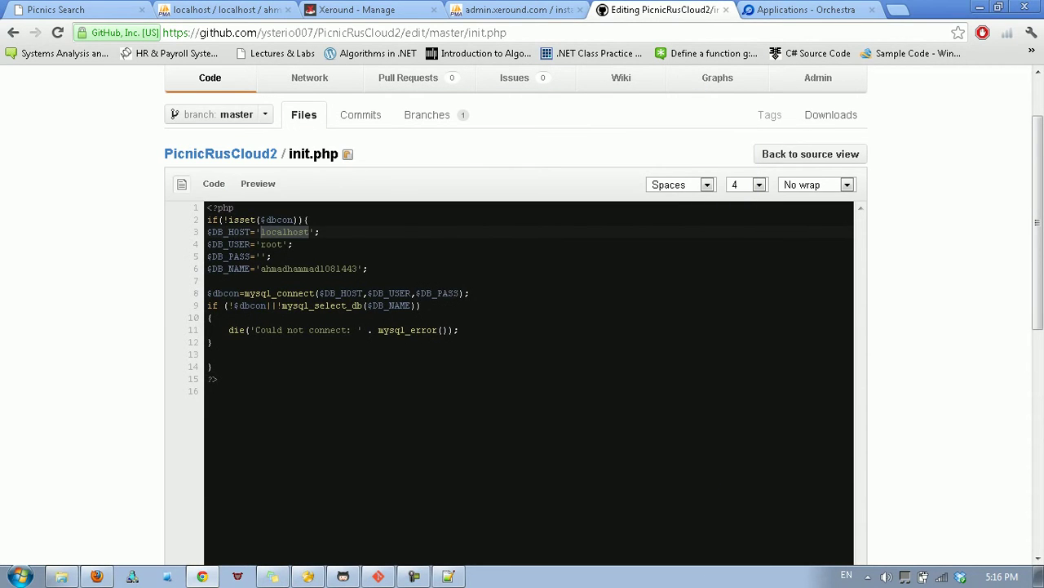
{"action": "key", "text": "ctrl+v"}
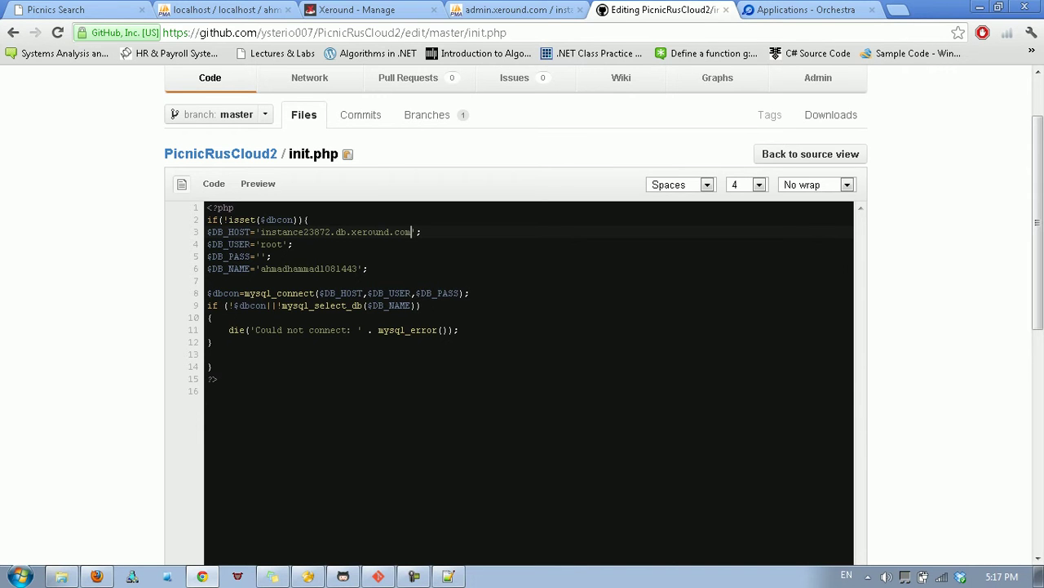
{"action": "type", "text": ":15588"}
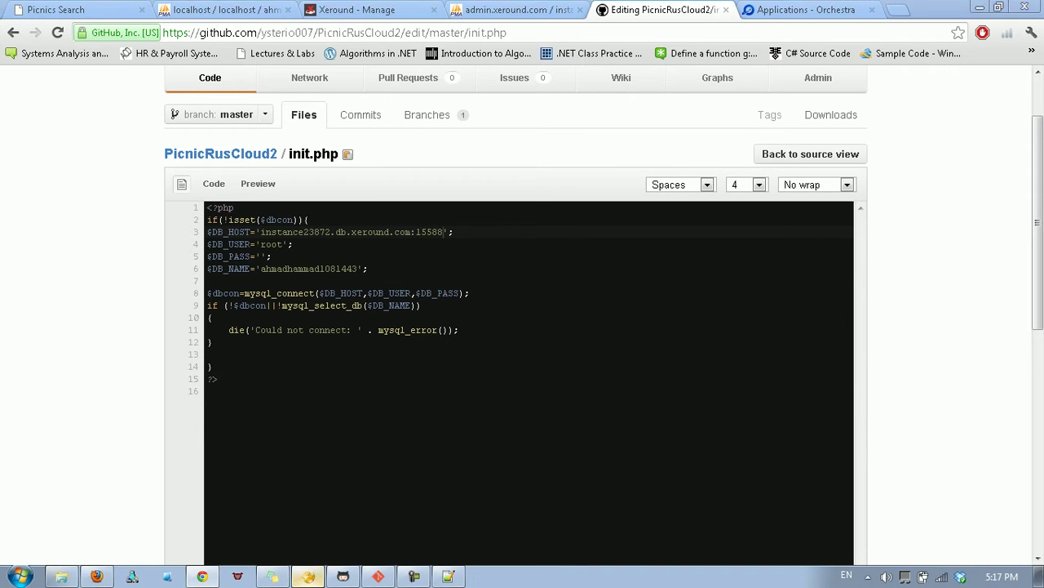
Replace the root user in init.php with the Xeround database user name.
{"action": "left_click", "coordinate": [308, 576]}
{"action": "double_click", "coordinate": [519, 227]}
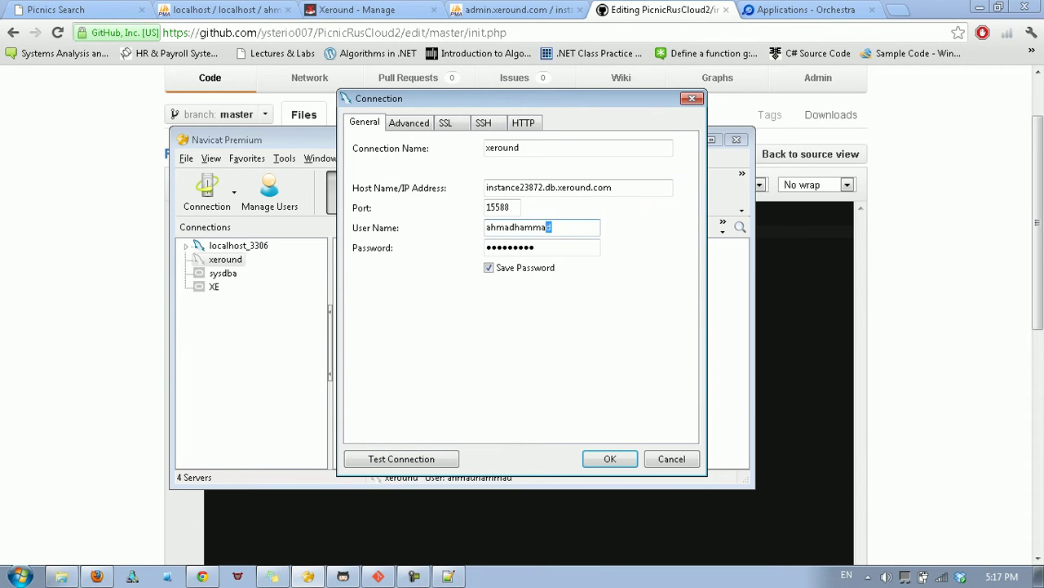
{"action": "right_click", "coordinate": [499, 230]}
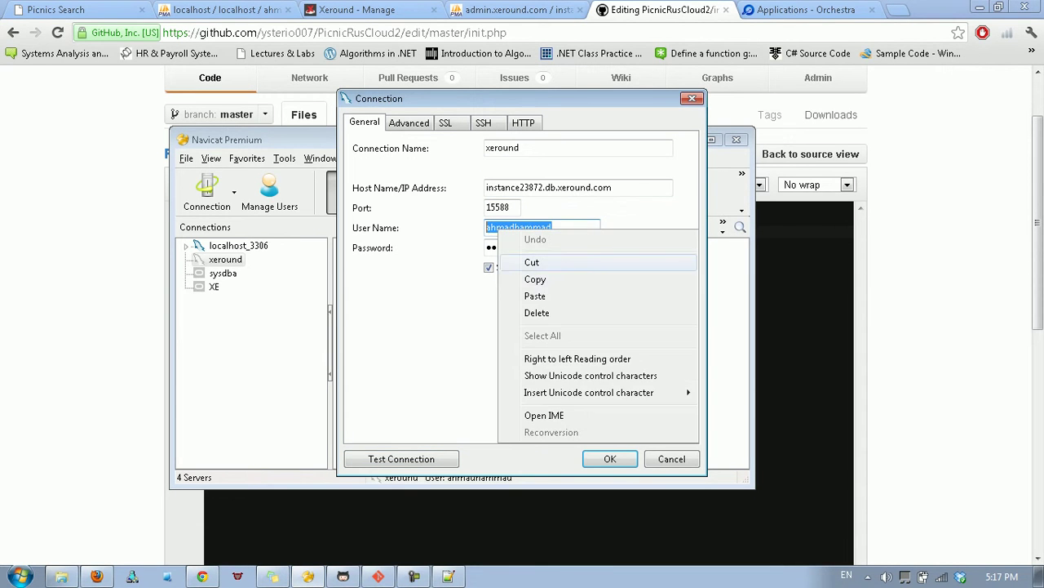
{"action": "left_click", "coordinate": [522, 280]}
{"action": "key", "text": "alt+Tab"}
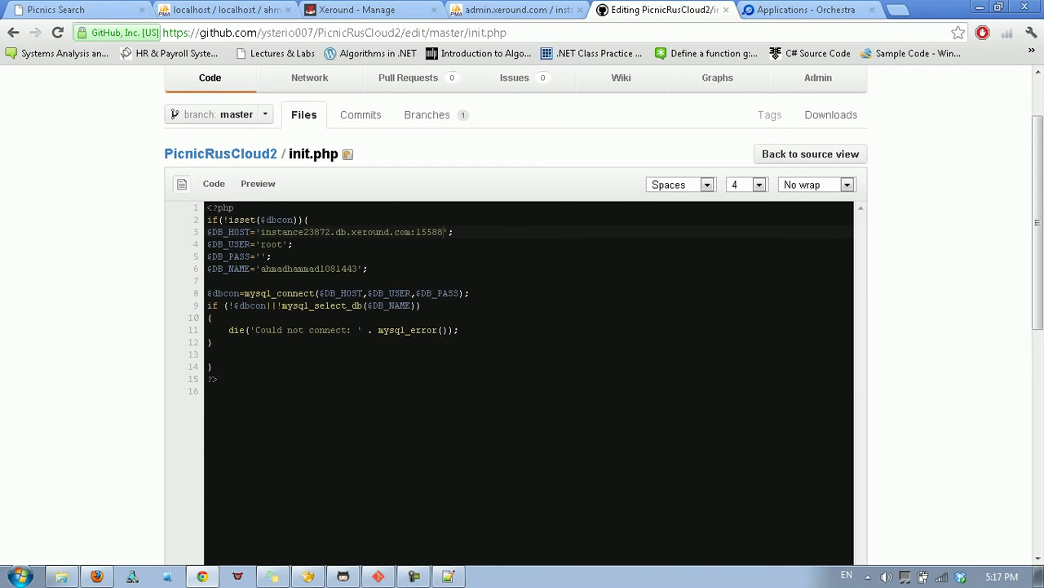
{"action": "double_click", "coordinate": [271, 244]}
{"action": "right_click", "coordinate": [261, 244]}
{"action": "left_click", "coordinate": [294, 328]}
{"action": "left_click", "coordinate": [298, 268]}
{"action": "scroll", "coordinate": [299, 269], "scroll_direction": "down", "scroll_amount": 3}
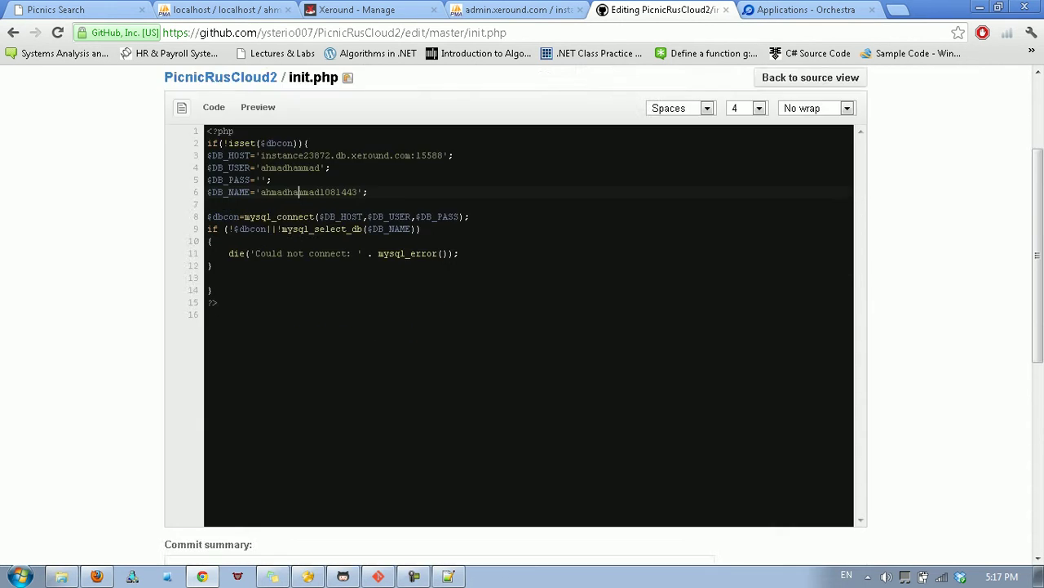
{"action": "scroll", "coordinate": [522, 310], "scroll_direction": "down", "scroll_amount": 2}
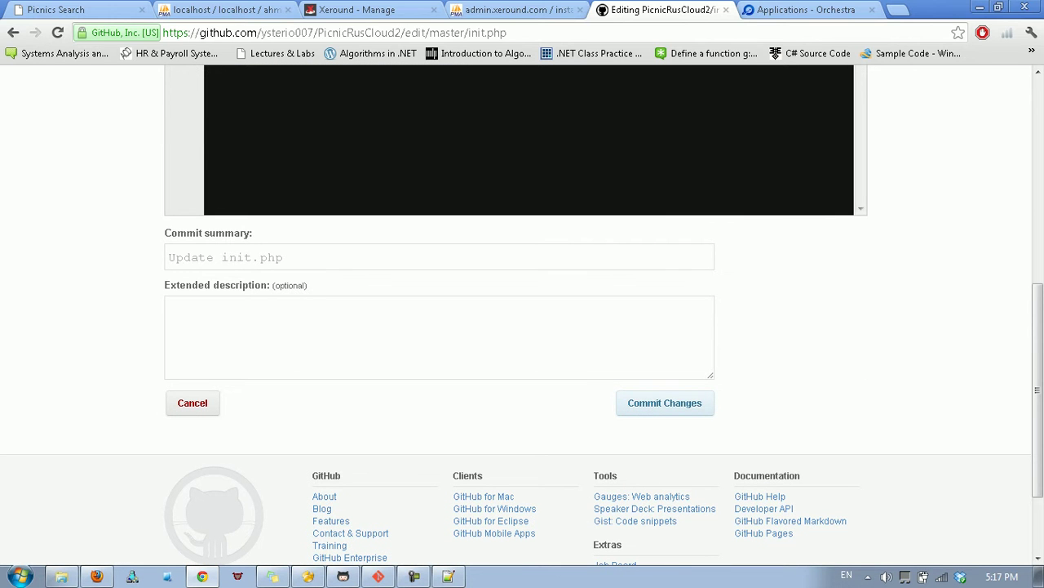
Commit the init.php edit and reveal the repository's Git Read-Only git:// clone URL.
{"action": "left_click", "coordinate": [664, 402]}
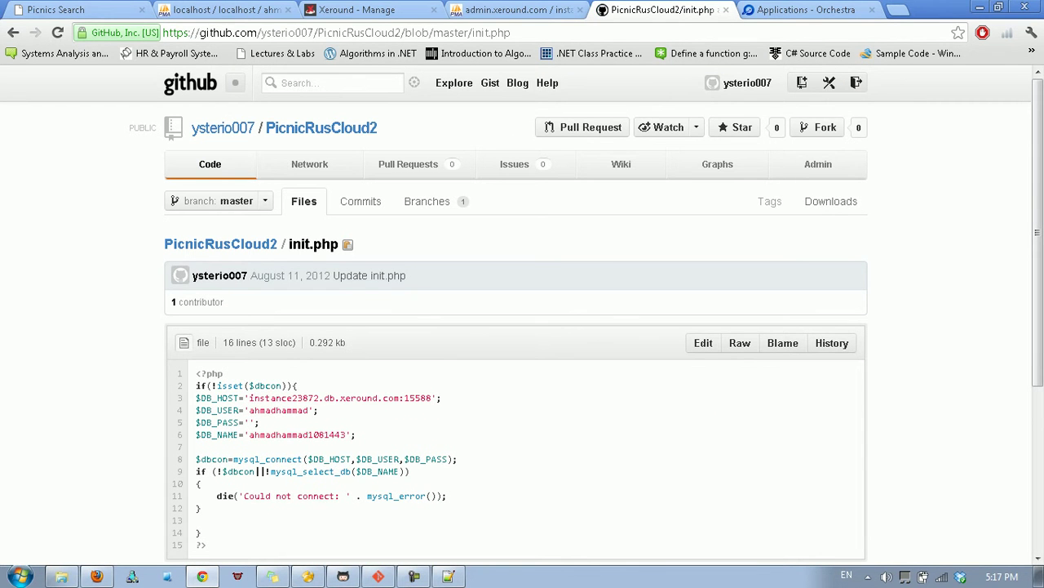
{"action": "scroll", "coordinate": [523, 326], "scroll_direction": "down", "scroll_amount": 1}
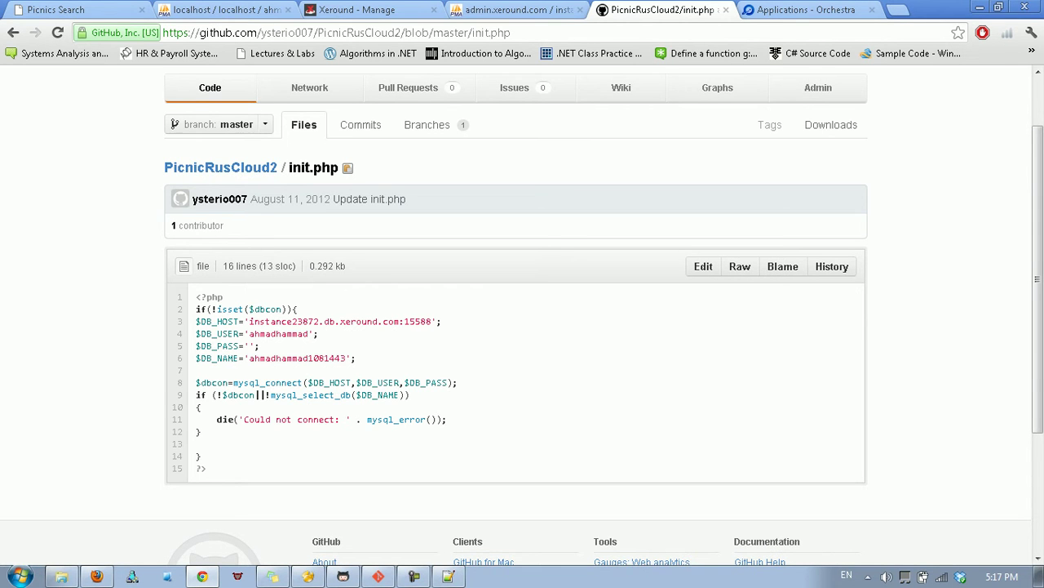
{"action": "scroll", "coordinate": [522, 326], "scroll_direction": "down", "scroll_amount": 2}
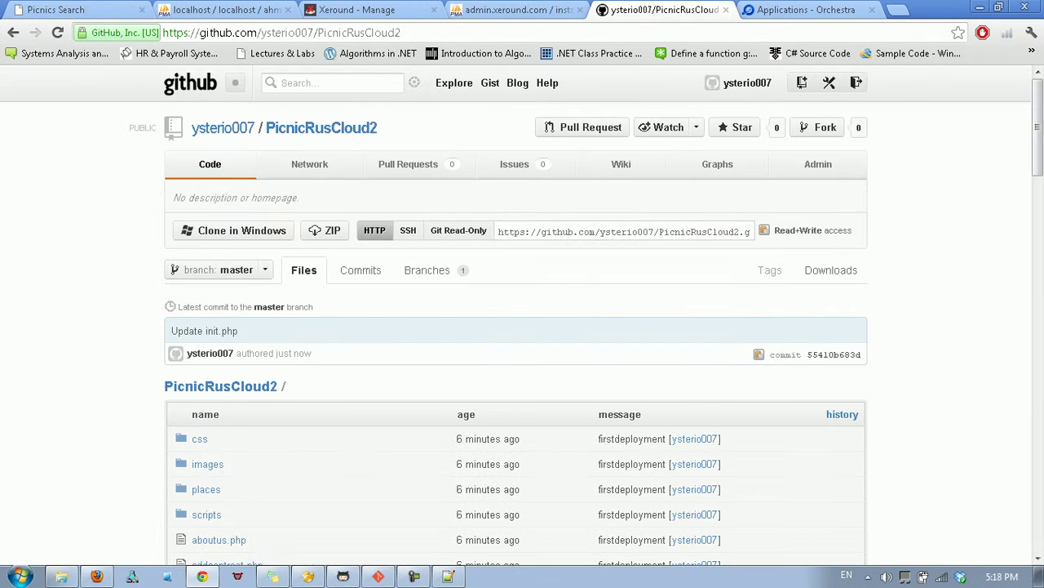
{"action": "scroll", "coordinate": [522, 319], "scroll_direction": "down", "scroll_amount": 15}
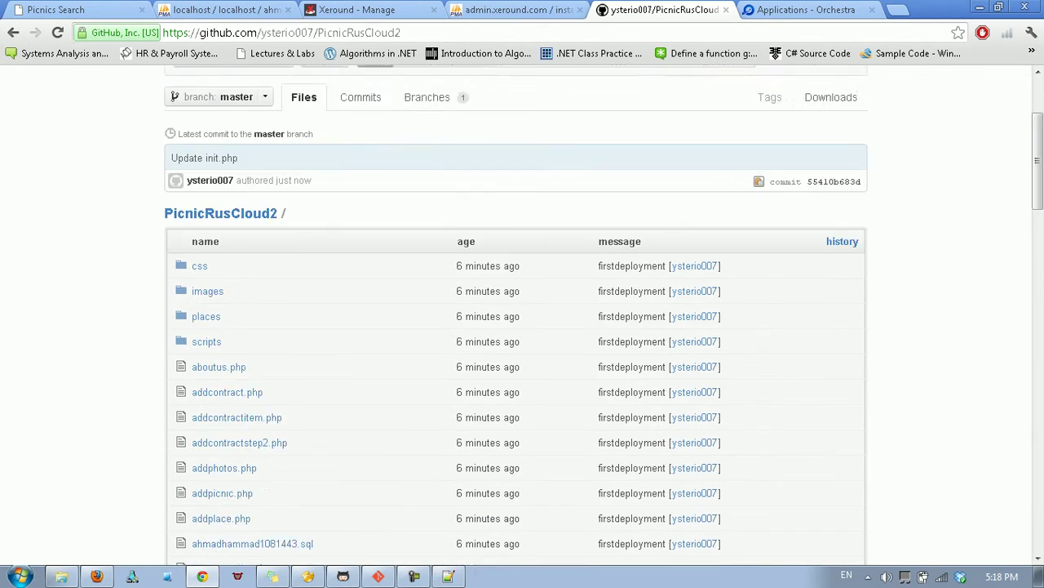
{"action": "scroll", "coordinate": [523, 319], "scroll_direction": "down", "scroll_amount": 5}
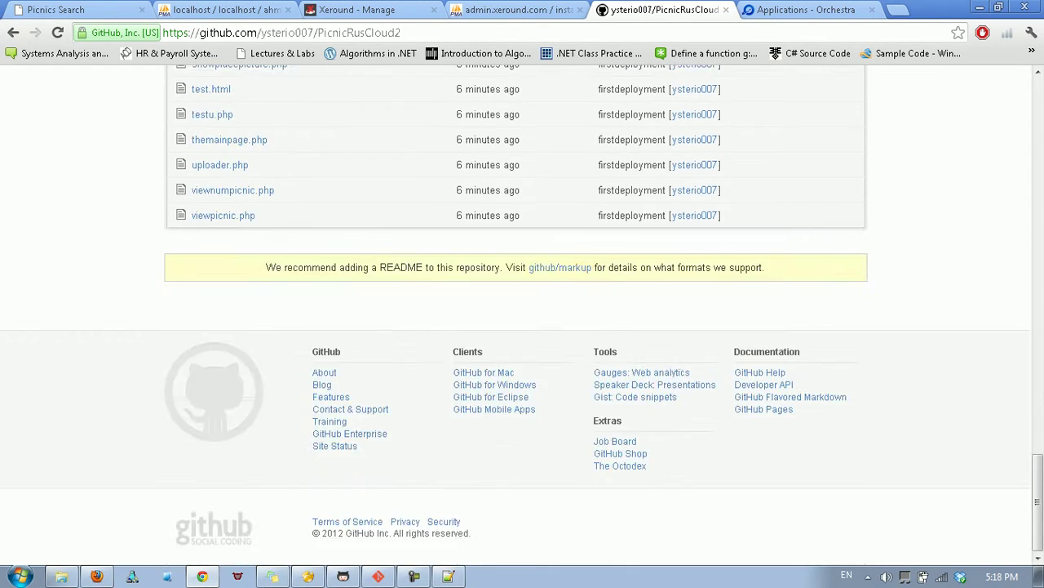
{"action": "scroll", "coordinate": [523, 318], "scroll_direction": "up", "scroll_amount": 10}
{"action": "scroll", "coordinate": [523, 319], "scroll_direction": "down", "scroll_amount": 5}
{"action": "scroll", "coordinate": [522, 318], "scroll_direction": "down", "scroll_amount": 7}
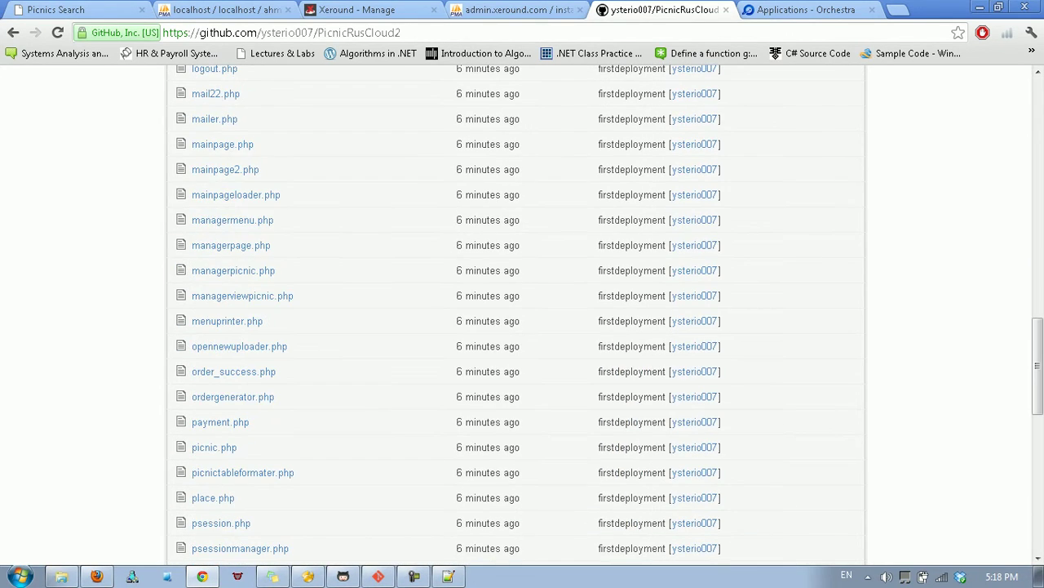
{"action": "scroll", "coordinate": [522, 318], "scroll_direction": "up", "scroll_amount": 10}
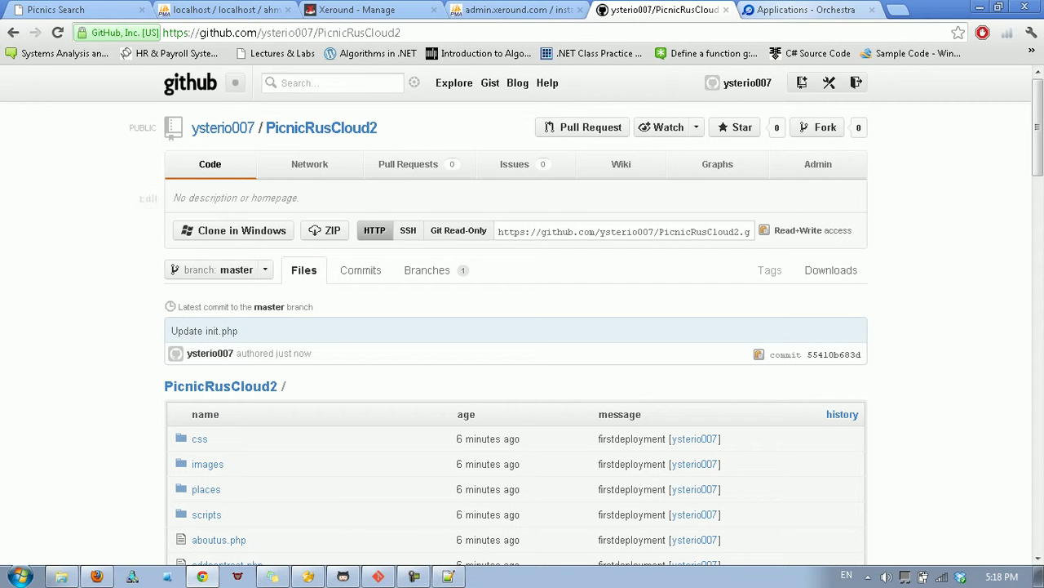
{"action": "left_click", "coordinate": [459, 231]}
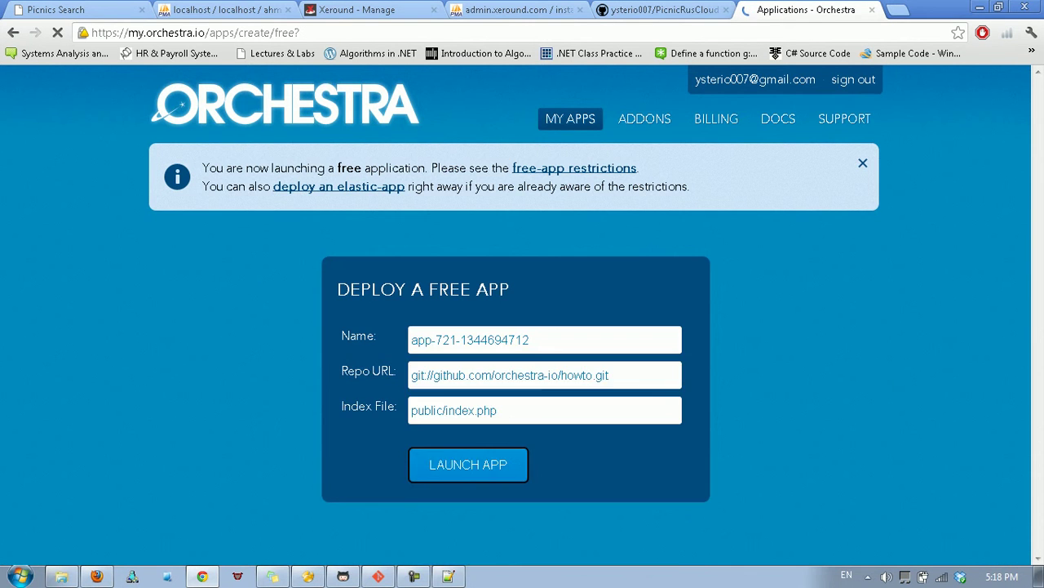
Launch a free app named PicnicRusCloud from the PicnicRusCloud2 git URL with index file index.html.
{"action": "scroll", "coordinate": [522, 327], "scroll_direction": "down", "scroll_amount": 1}
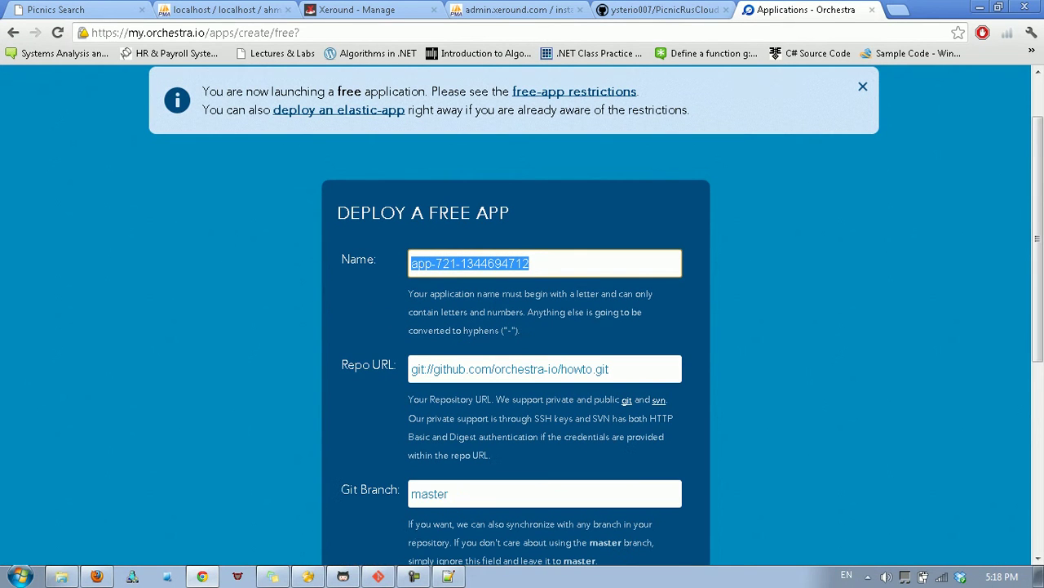
{"action": "key", "text": "BackSpace"}
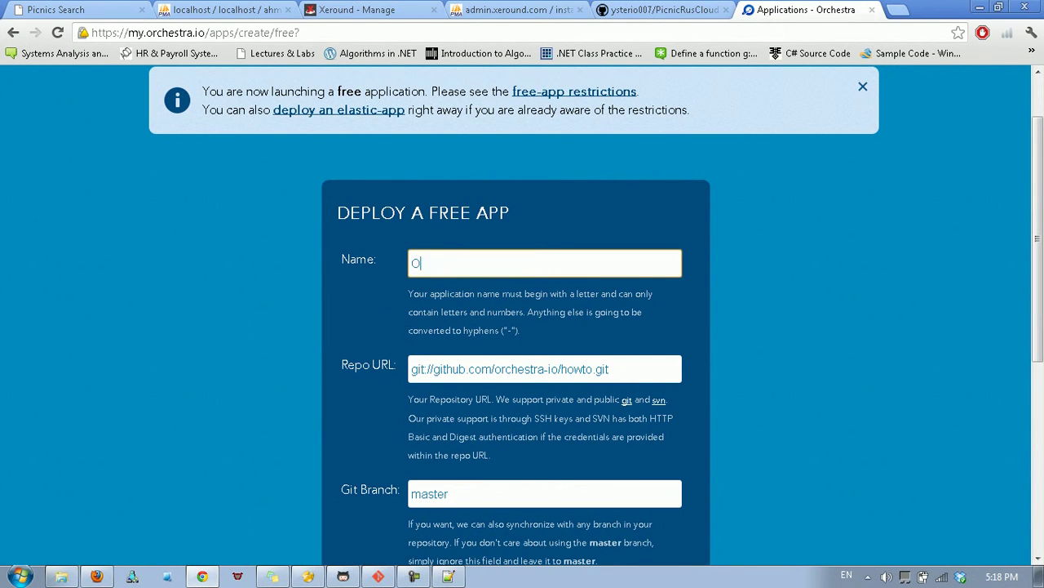
{"action": "type", "text": "PicnicRus"}
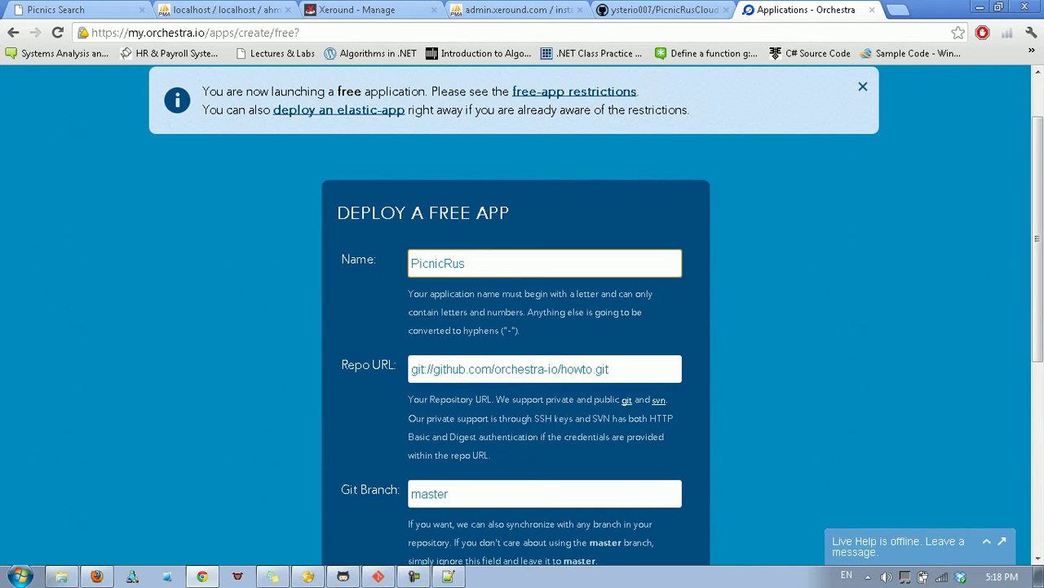
{"action": "type", "text": "Cloud"}
{"action": "key", "text": "Tab"}
{"action": "key", "text": "ctrl+v"}
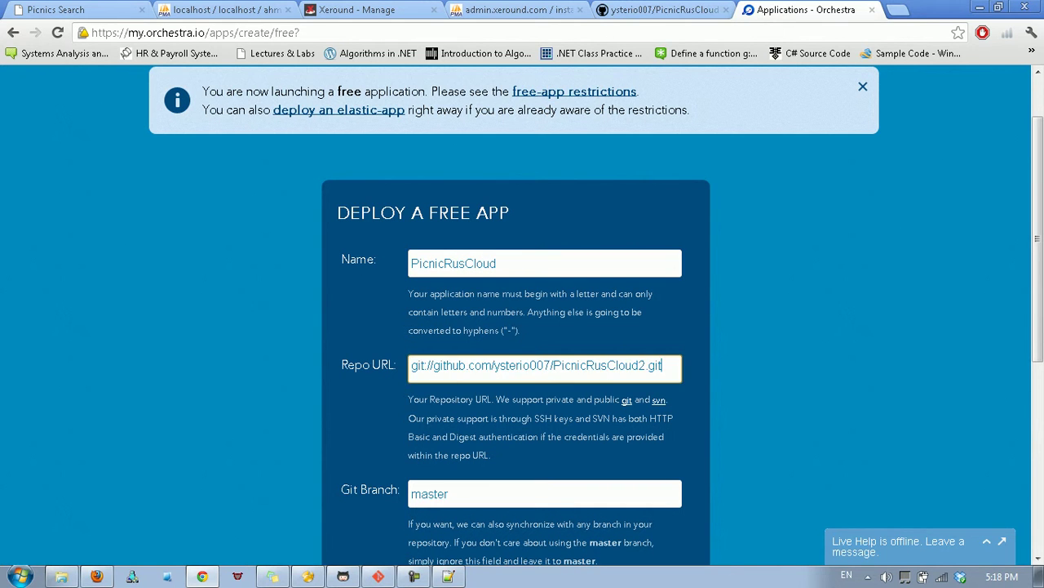
{"action": "scroll", "coordinate": [522, 326], "scroll_direction": "down", "scroll_amount": 2}
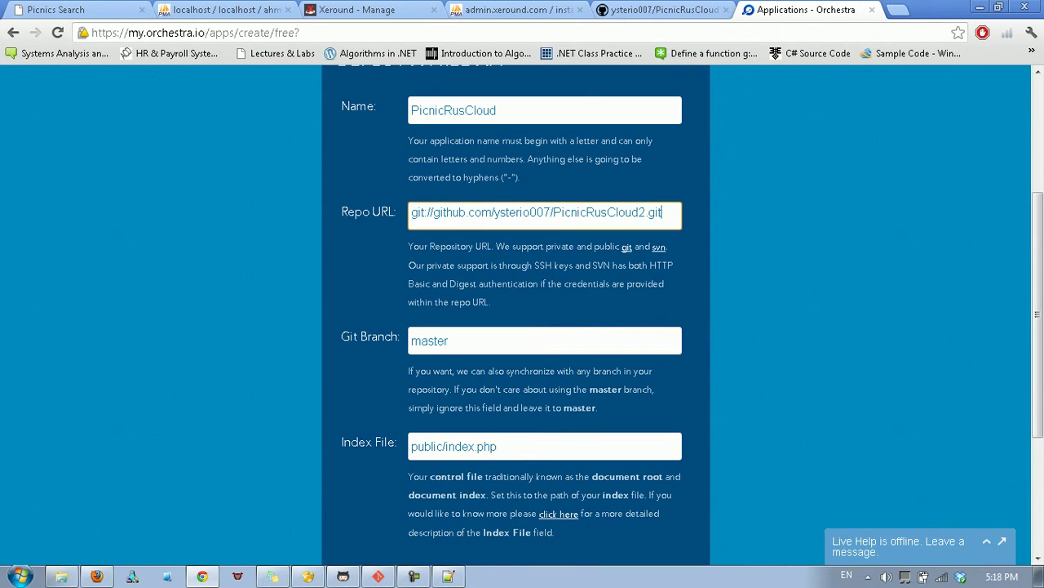
{"action": "key", "text": "Tab"}
{"action": "key", "text": "Tab"}
{"action": "type", "text": "index.html"}
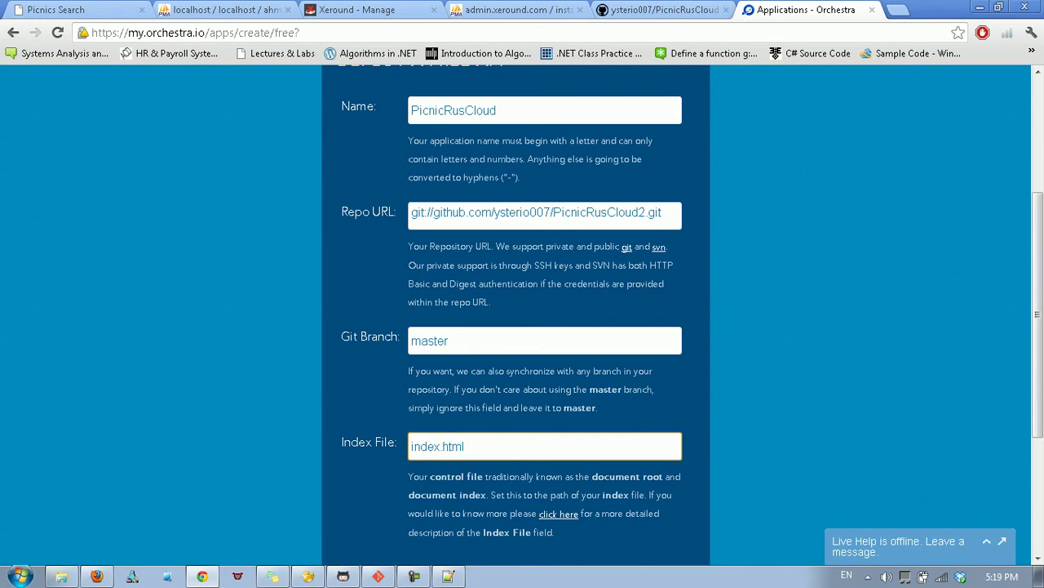
{"action": "scroll", "coordinate": [522, 310], "scroll_direction": "down", "scroll_amount": 3}
{"action": "key", "text": "Return"}
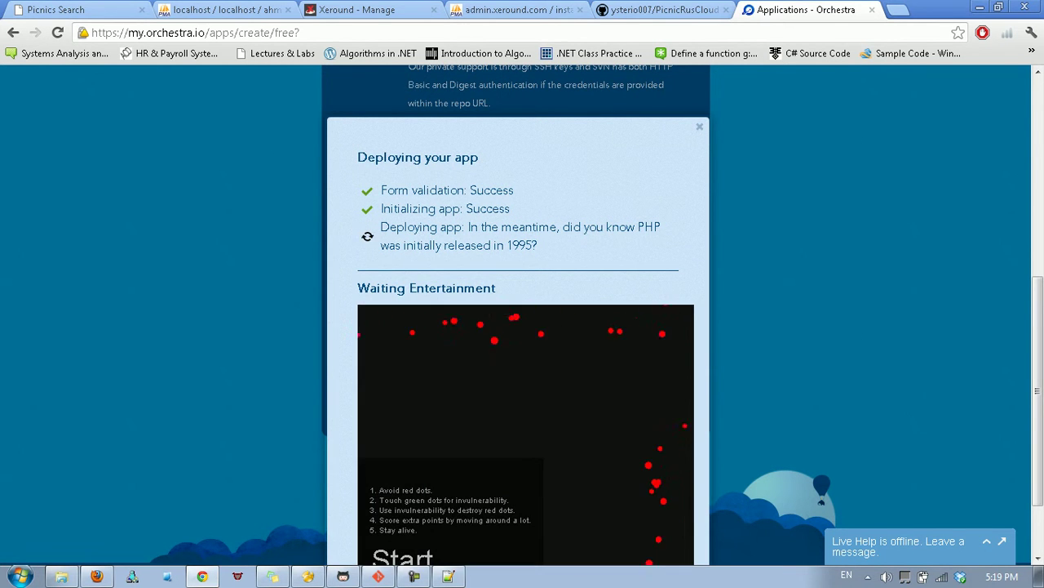
Wait while the PicnicRusCloud deployment progresses, scrolling down the progress dialog.
{"action": "scroll", "coordinate": [522, 326], "scroll_direction": "down", "scroll_amount": 3}
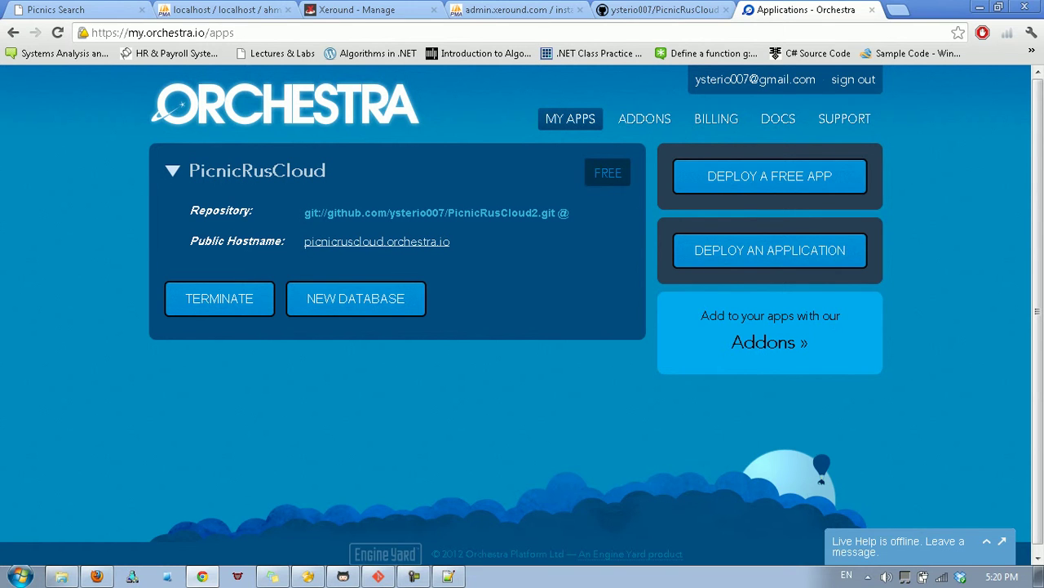
Open picnicruscloud.orchestra.io in a new tab to load the Picnics R Us welcome page.
{"action": "left_click", "coordinate": [377, 241]}
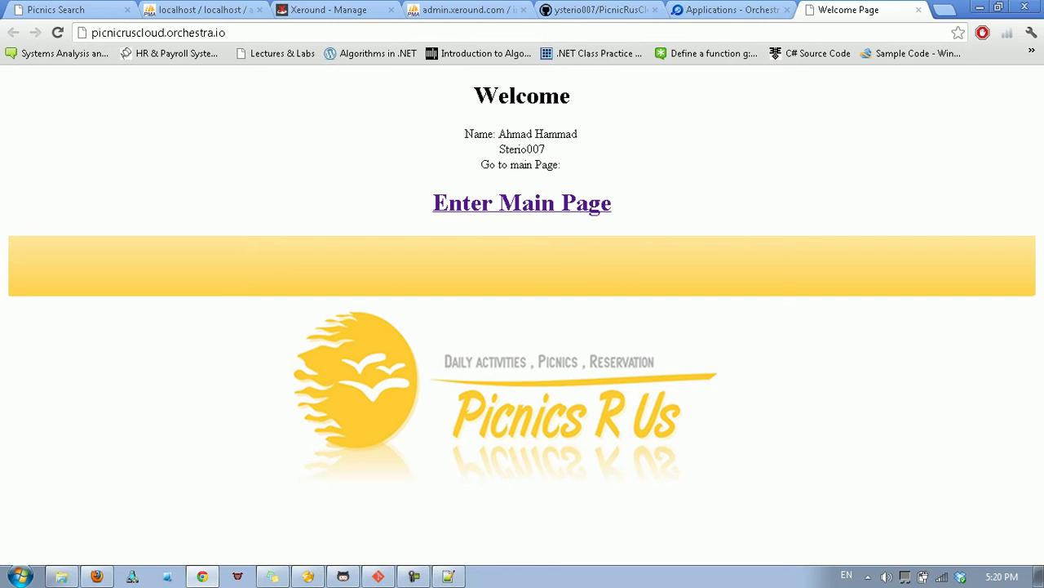
Enter the site's main page and look over the contact form page.
{"action": "left_click", "coordinate": [522, 203]}
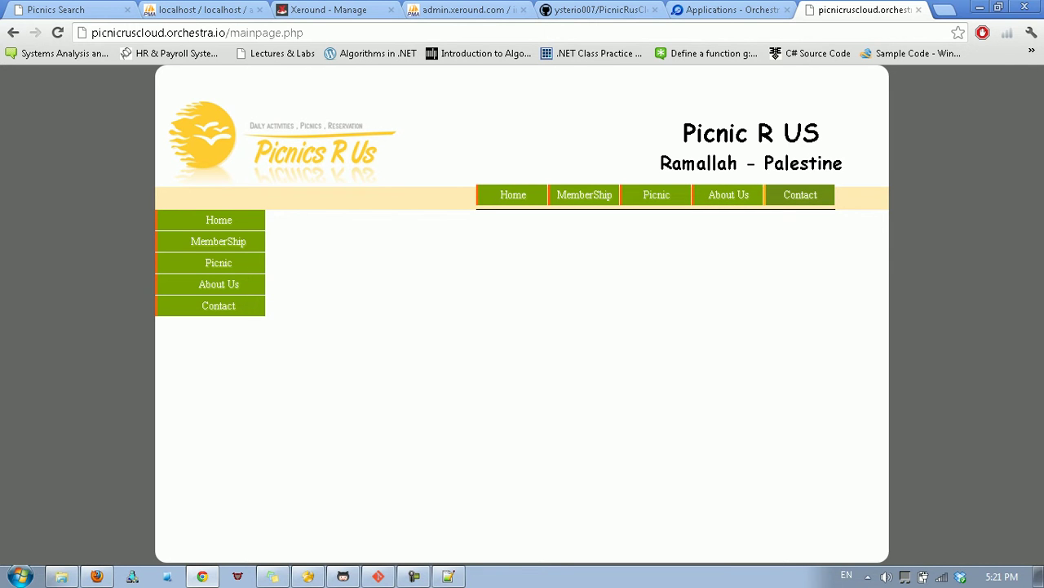
{"action": "left_click", "coordinate": [800, 194]}
{"action": "scroll", "coordinate": [580, 359], "scroll_direction": "down", "scroll_amount": 8}
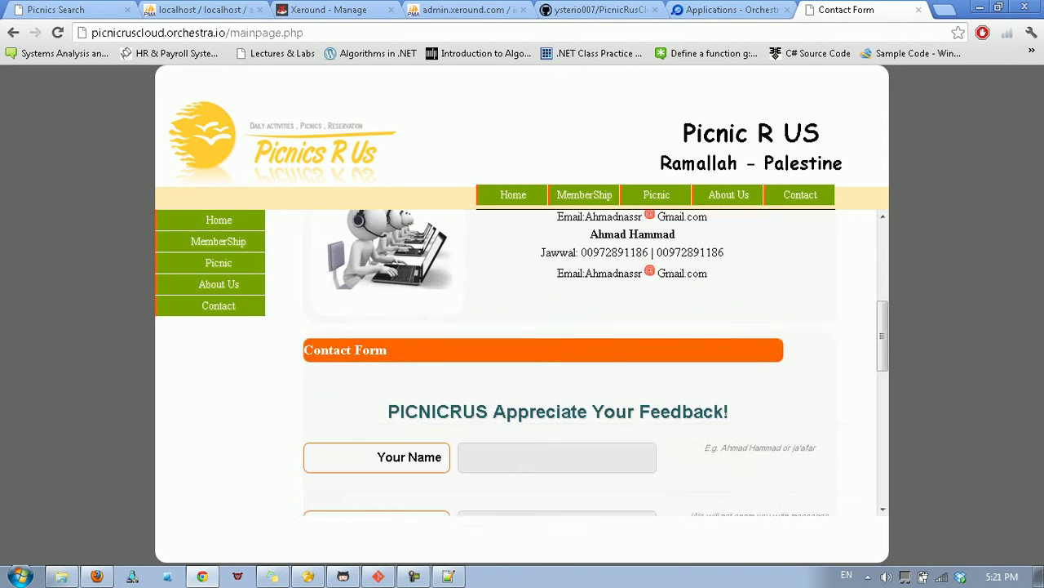
{"action": "scroll", "coordinate": [579, 359], "scroll_direction": "up", "scroll_amount": 1}
{"action": "scroll", "coordinate": [580, 359], "scroll_direction": "down", "scroll_amount": 5}
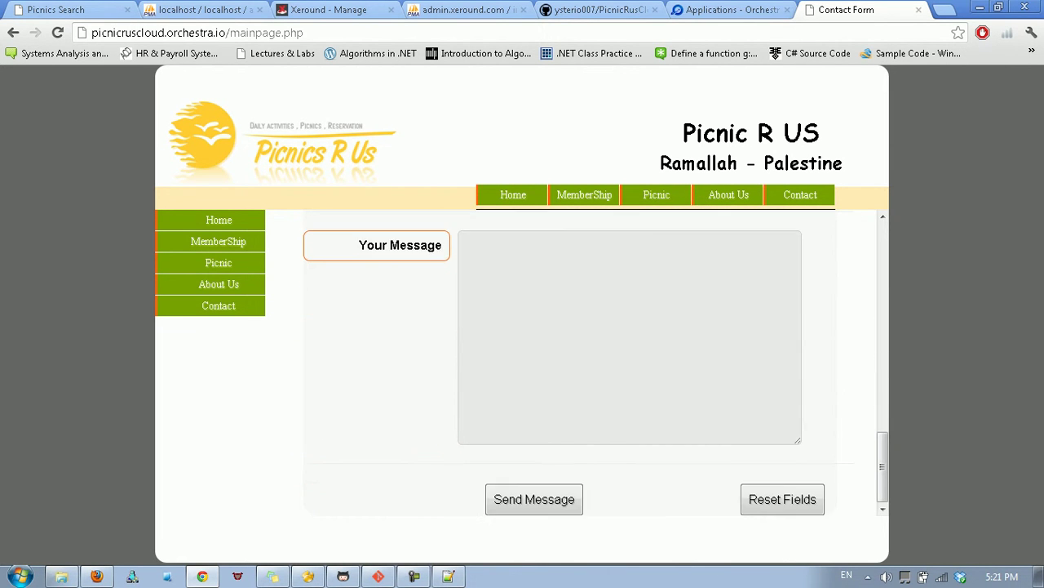
Browse the About Us page, then show the Picnic options Search, View and View Reserved.
{"action": "left_click", "coordinate": [729, 195]}
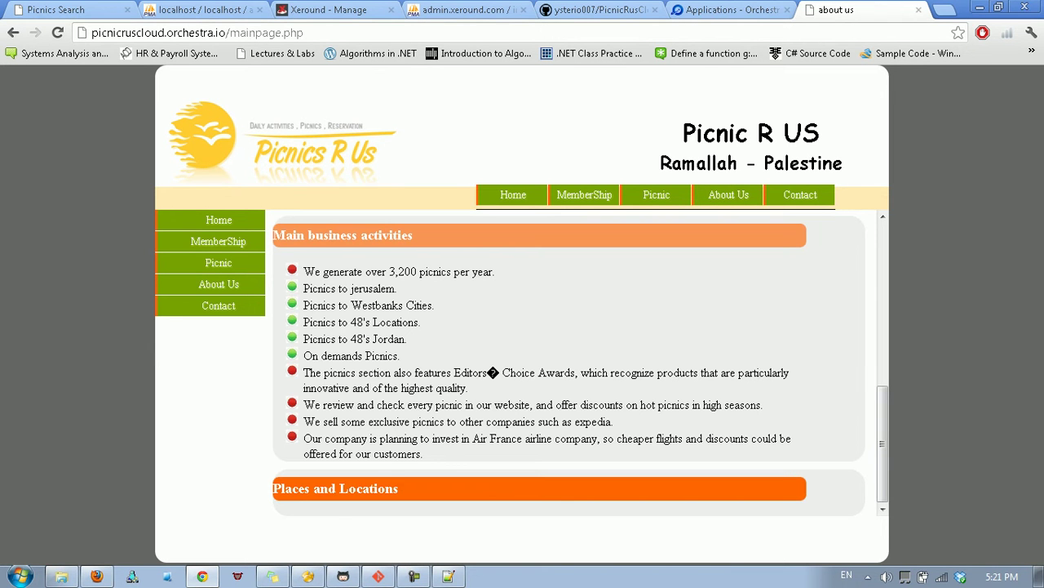
{"action": "scroll", "coordinate": [569, 364], "scroll_direction": "up", "scroll_amount": 10}
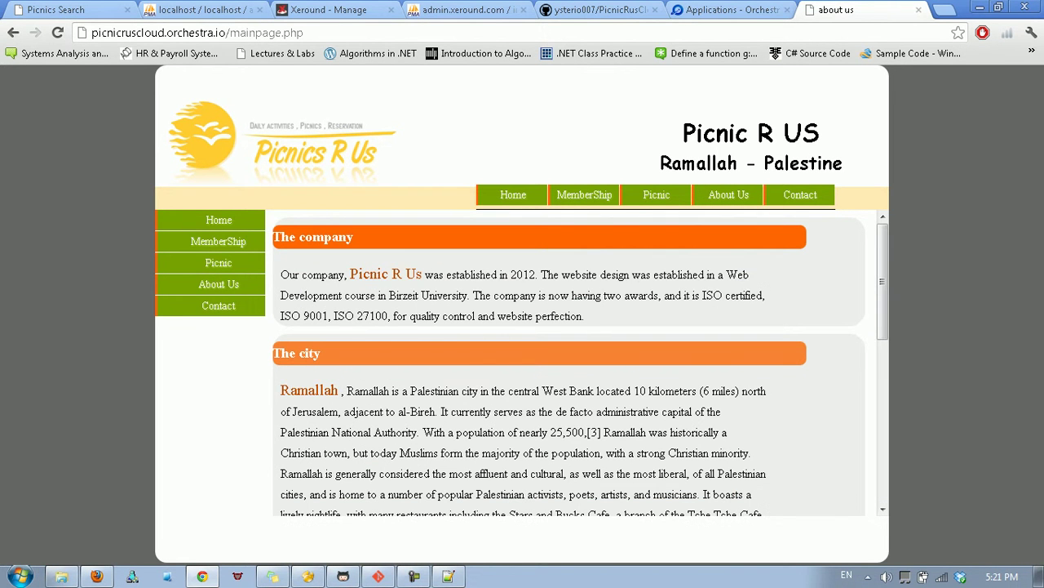
{"action": "scroll", "coordinate": [569, 363], "scroll_direction": "down", "scroll_amount": 8}
{"action": "scroll", "coordinate": [569, 363], "scroll_direction": "up", "scroll_amount": 8}
{"action": "scroll", "coordinate": [568, 363], "scroll_direction": "down", "scroll_amount": 8}
{"action": "scroll", "coordinate": [568, 363], "scroll_direction": "up", "scroll_amount": 6}
{"action": "scroll", "coordinate": [569, 363], "scroll_direction": "down", "scroll_amount": 8}
{"action": "scroll", "coordinate": [569, 363], "scroll_direction": "up", "scroll_amount": 10}
{"action": "left_click", "coordinate": [656, 194]}
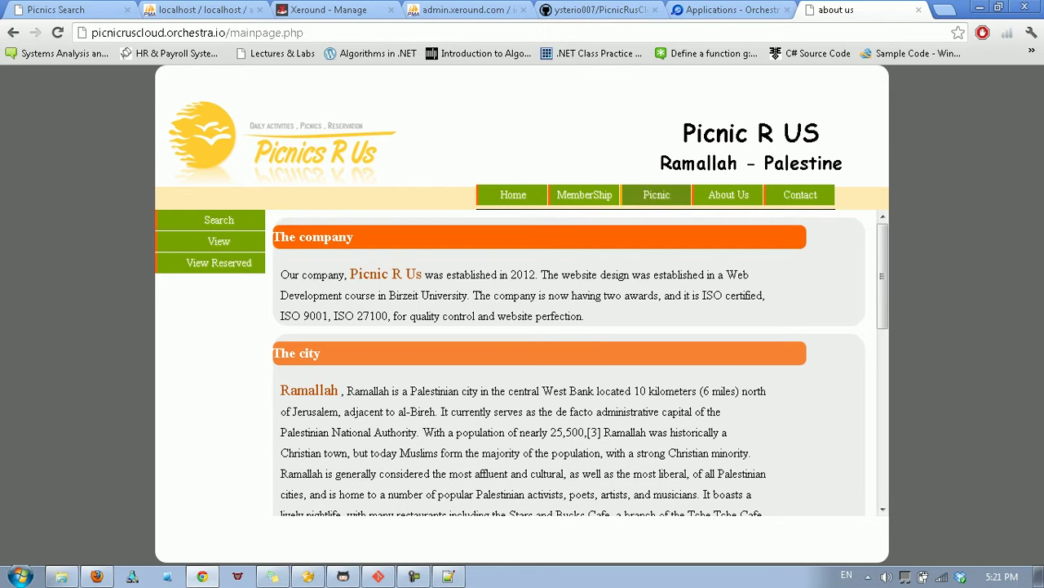
View the four listed picnics and the Turkey place details, then book picnic 3.
{"action": "left_click", "coordinate": [219, 241]}
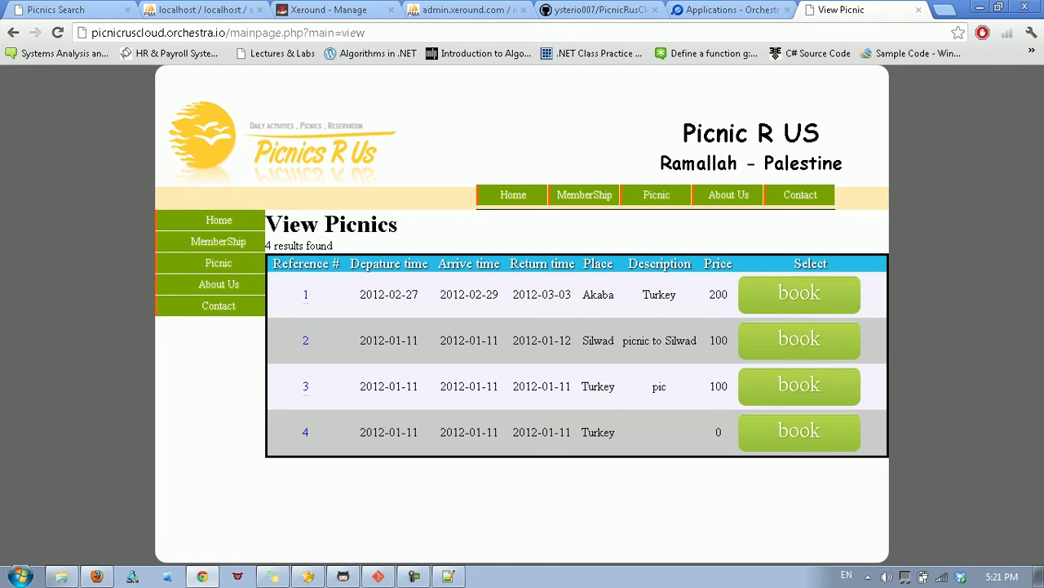
{"action": "left_click", "coordinate": [305, 386]}
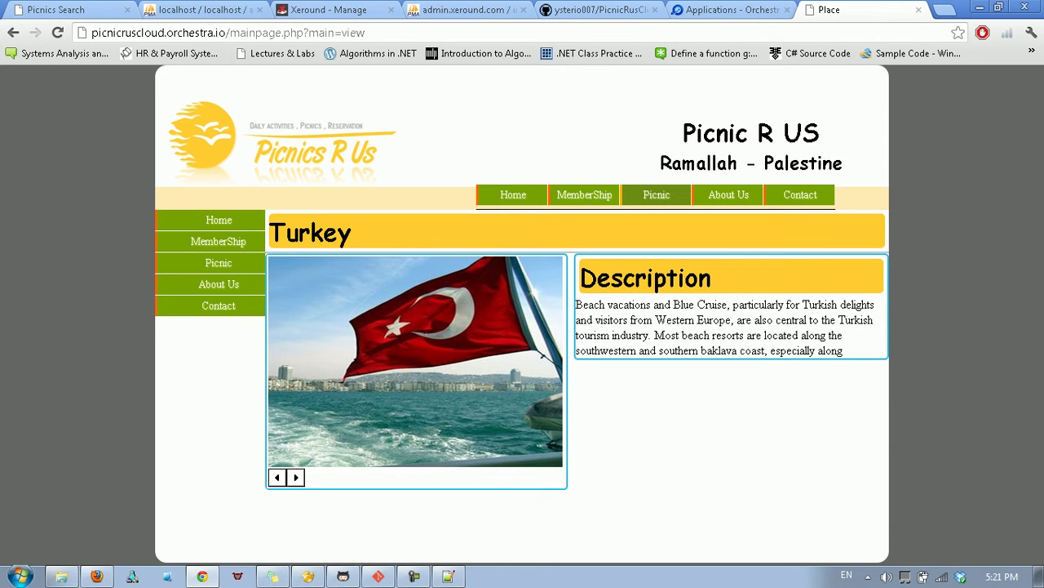
{"action": "left_click", "coordinate": [656, 195]}
{"action": "left_click", "coordinate": [218, 242]}
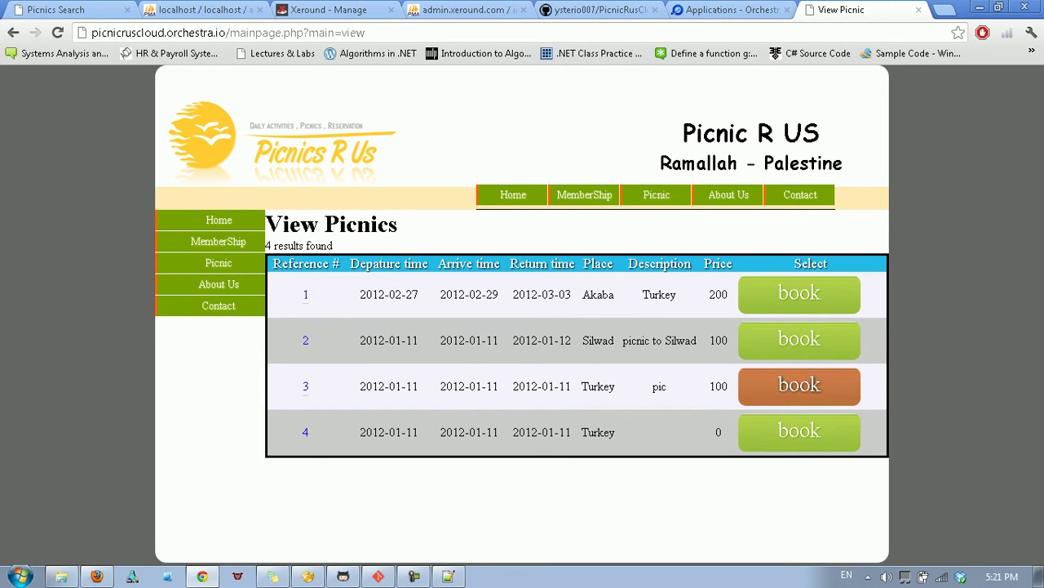
{"action": "left_click", "coordinate": [799, 386]}
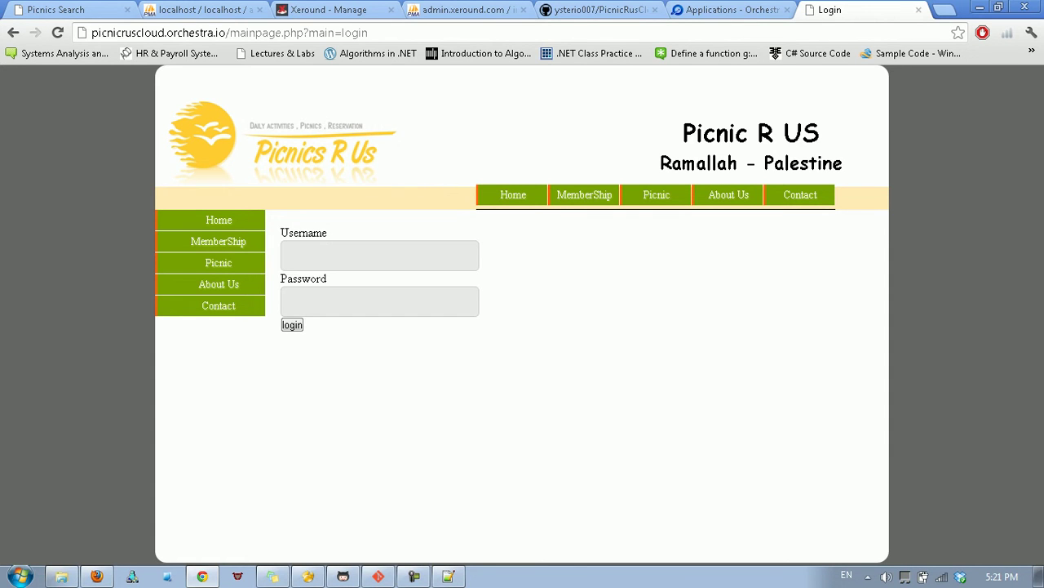
Log in with the saved customer username and the account password.
{"action": "double_click", "coordinate": [379, 255]}
{"action": "key", "text": "Down"}
{"action": "key", "text": "Down"}
{"action": "key", "text": "Down"}
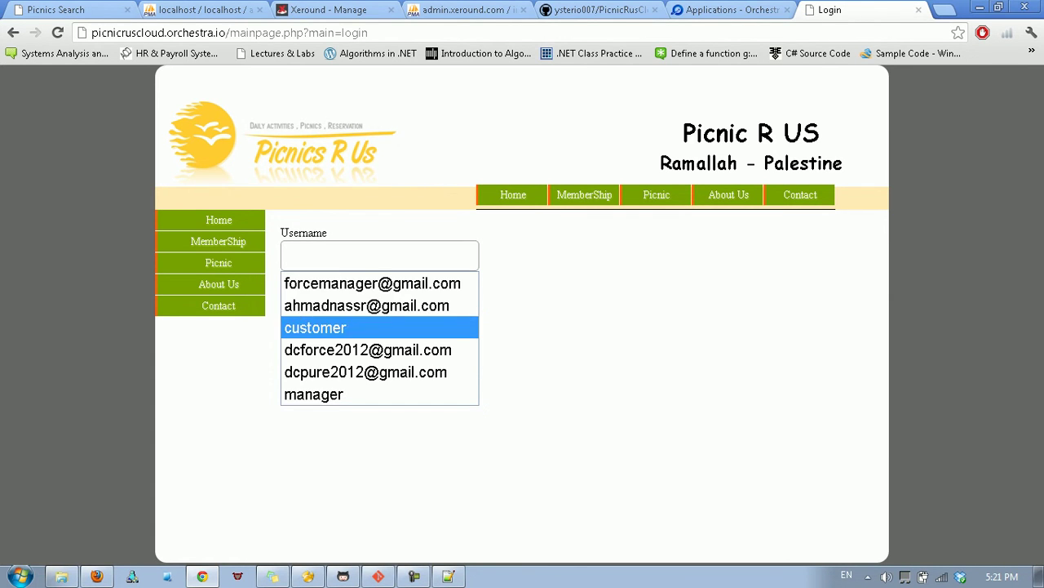
{"action": "key", "text": "Return"}
{"action": "key", "text": "Tab"}
{"action": "type", "text": "12345678"}
{"action": "key", "text": "Return"}
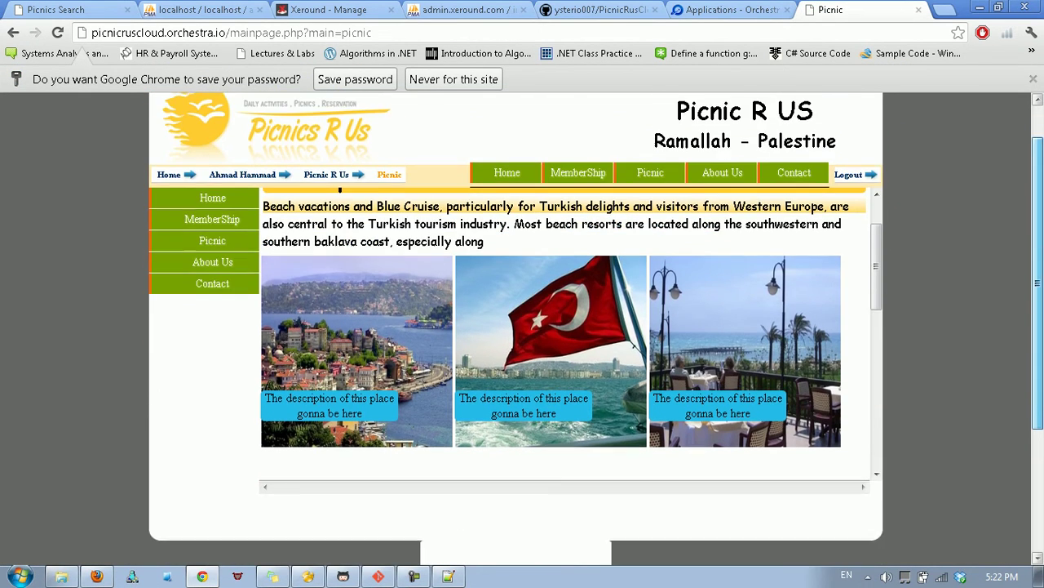
Page through the Turkey picnic photos, then scroll to its details, activities and food.
{"action": "left_click_drag", "start_coordinate": [1037, 284], "coordinate": [1038, 264]}
{"action": "left_click", "coordinate": [551, 367]}
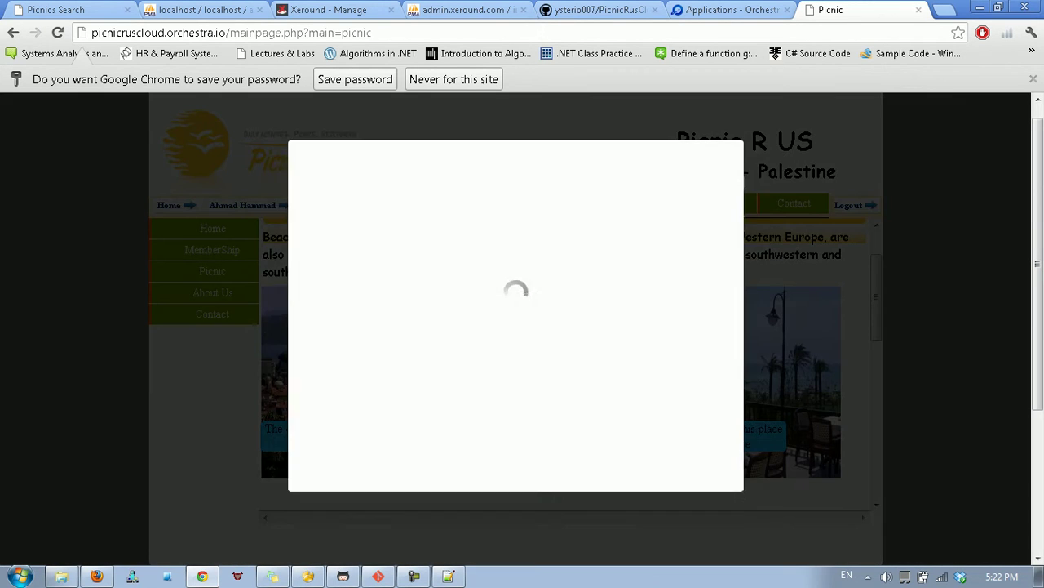
{"action": "left_click", "coordinate": [748, 321]}
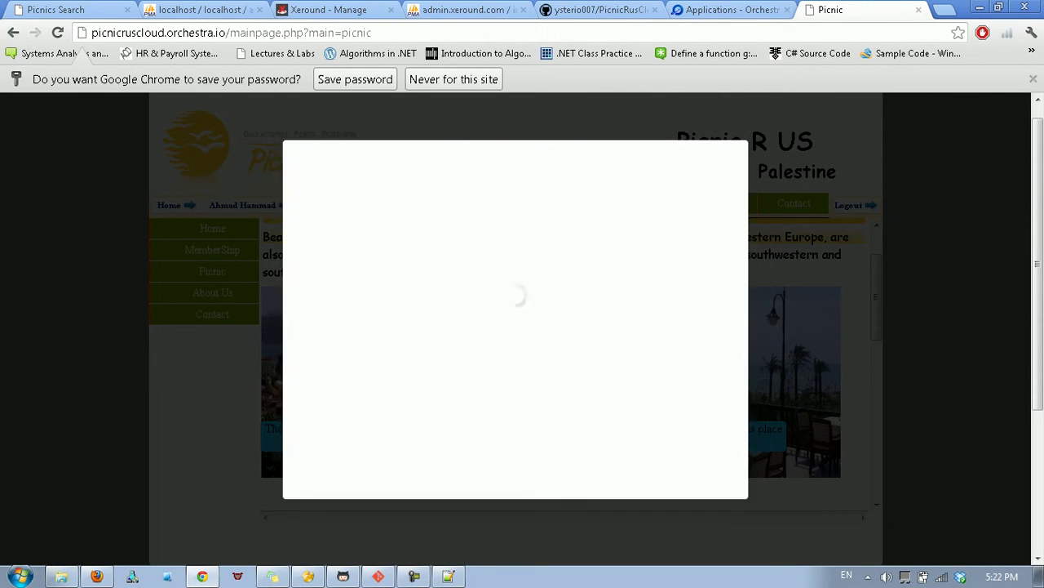
{"action": "left_click", "coordinate": [618, 250]}
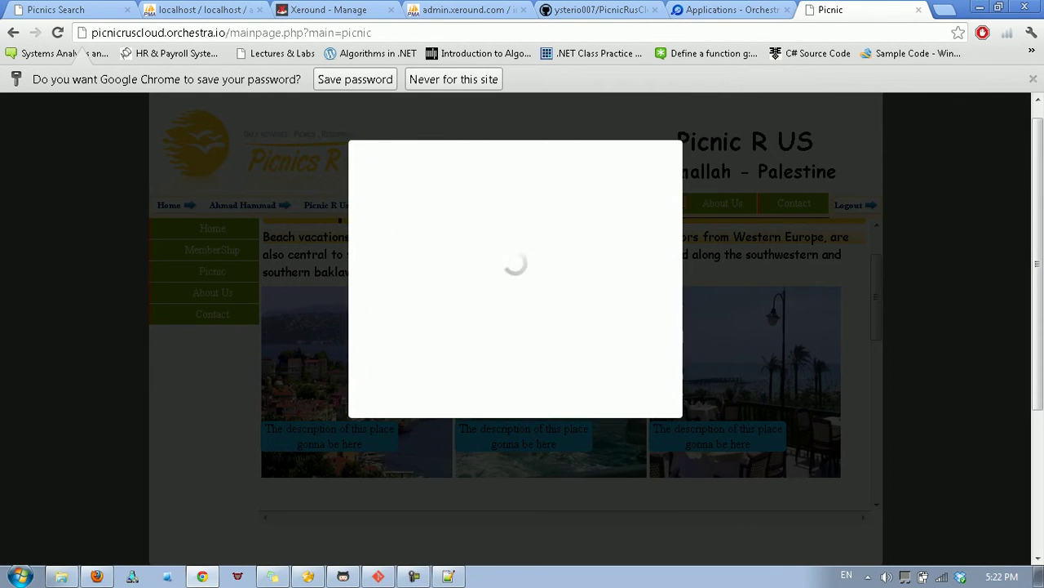
{"action": "left_click", "coordinate": [711, 479]}
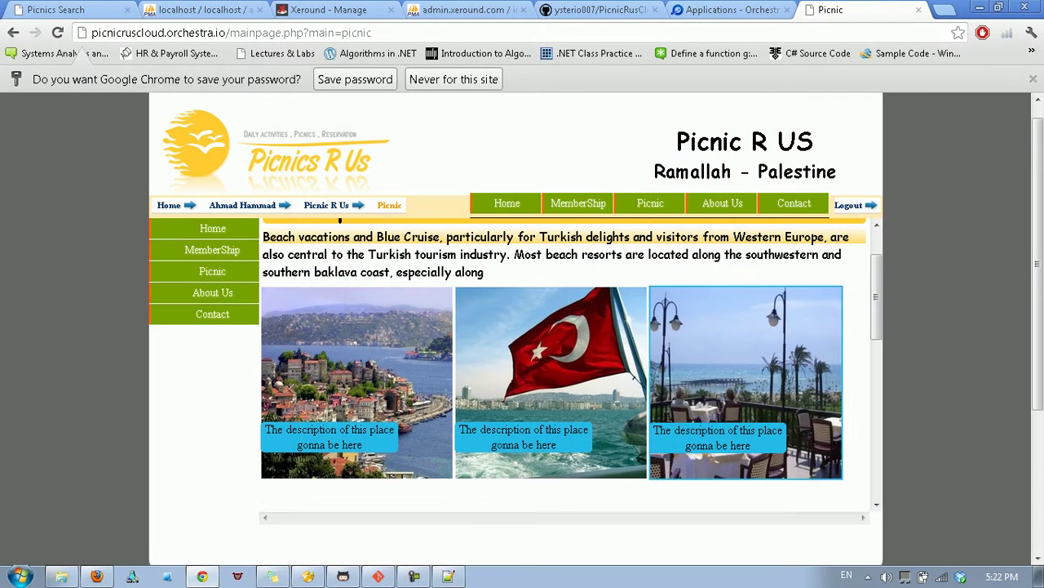
{"action": "left_click_drag", "start_coordinate": [876, 297], "coordinate": [876, 375]}
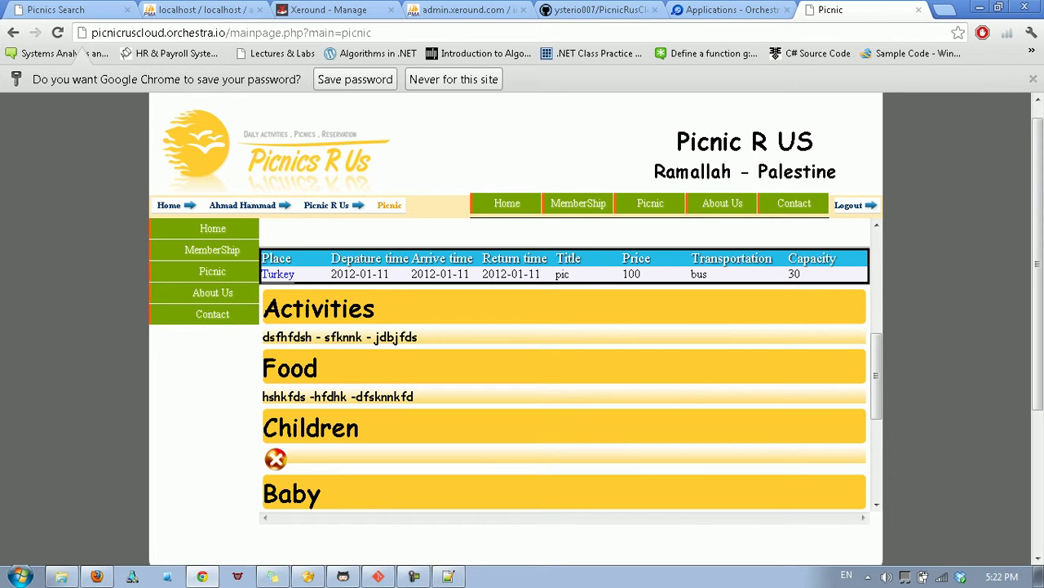
Add one Car Rent and two Birthday Cakes to the Turkey picnic's extras cart.
{"action": "scroll", "coordinate": [433, 433], "scroll_direction": "down", "scroll_amount": 3}
{"action": "scroll", "coordinate": [425, 421], "scroll_direction": "down", "scroll_amount": 1}
{"action": "left_click", "coordinate": [427, 407]}
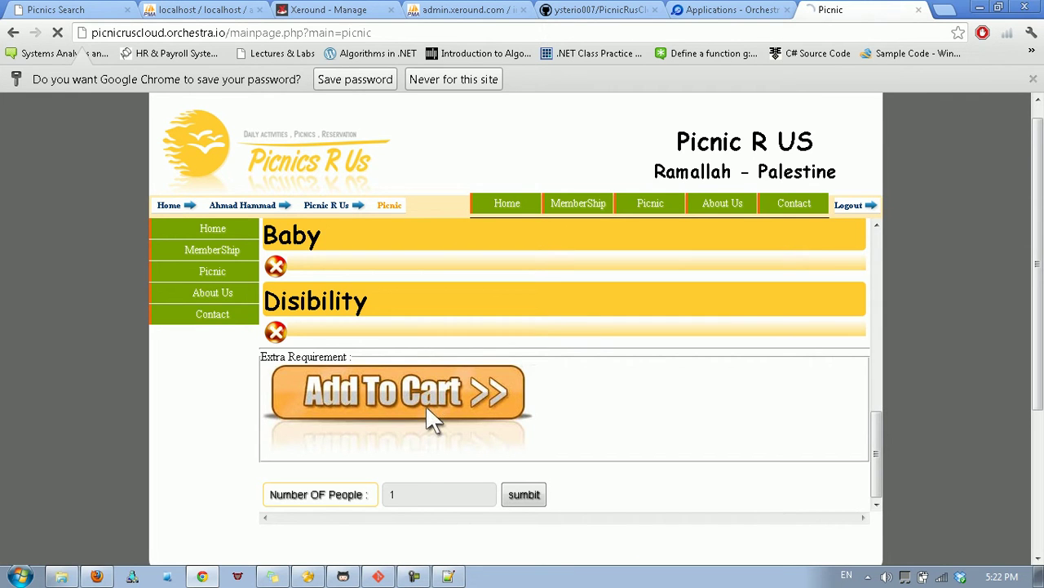
{"action": "scroll", "coordinate": [571, 356], "scroll_direction": "down", "scroll_amount": 2}
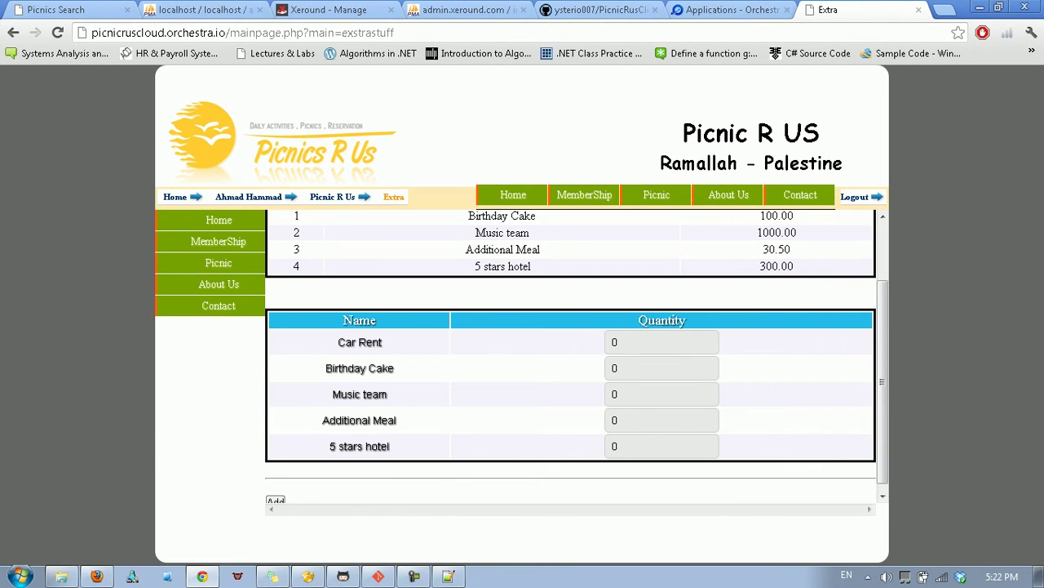
{"action": "left_click", "coordinate": [645, 342]}
{"action": "type", "text": "1"}
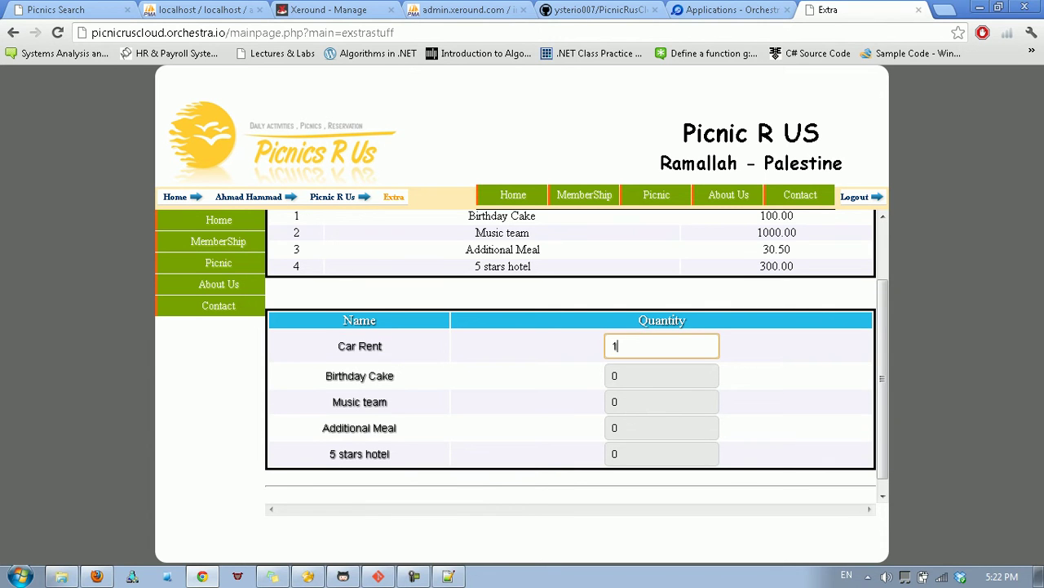
{"action": "key", "text": "Tab"}
{"action": "type", "text": "2"}
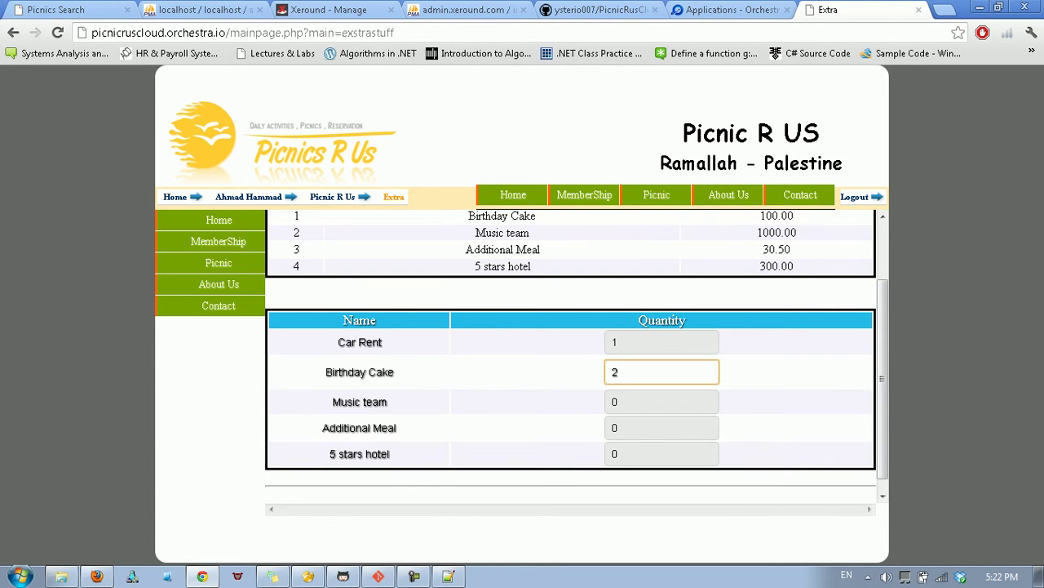
{"action": "key", "text": "Tab"}
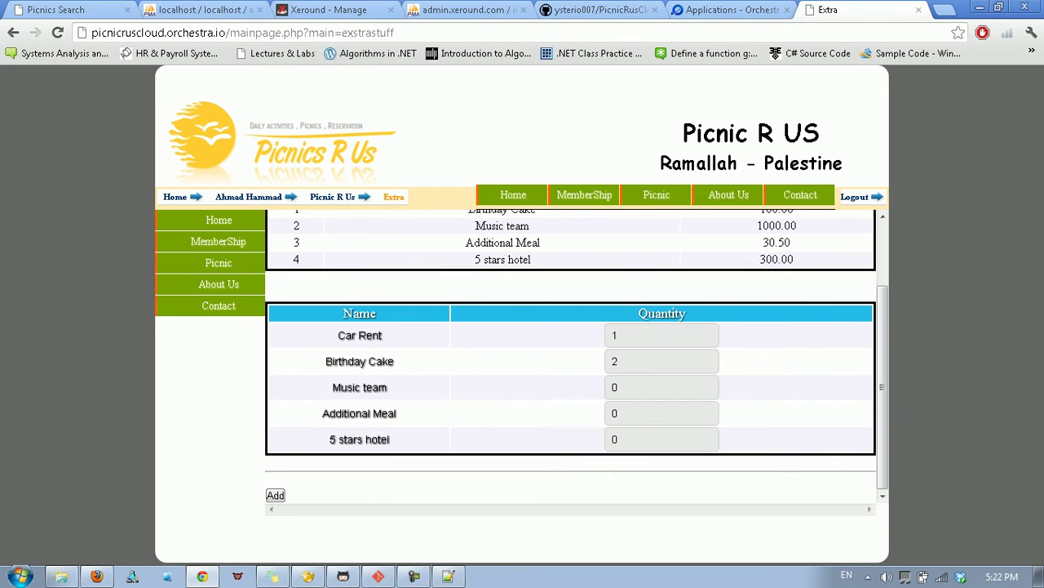
{"action": "key", "text": "Return"}
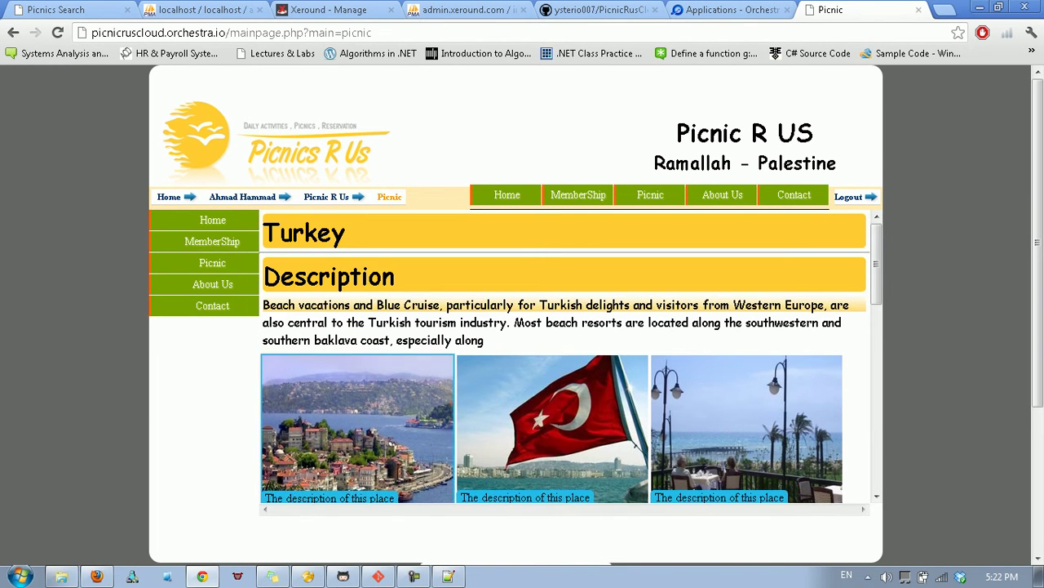
Submit the picnic booking for 1 person.
{"action": "scroll", "coordinate": [433, 357], "scroll_direction": "down", "scroll_amount": 10}
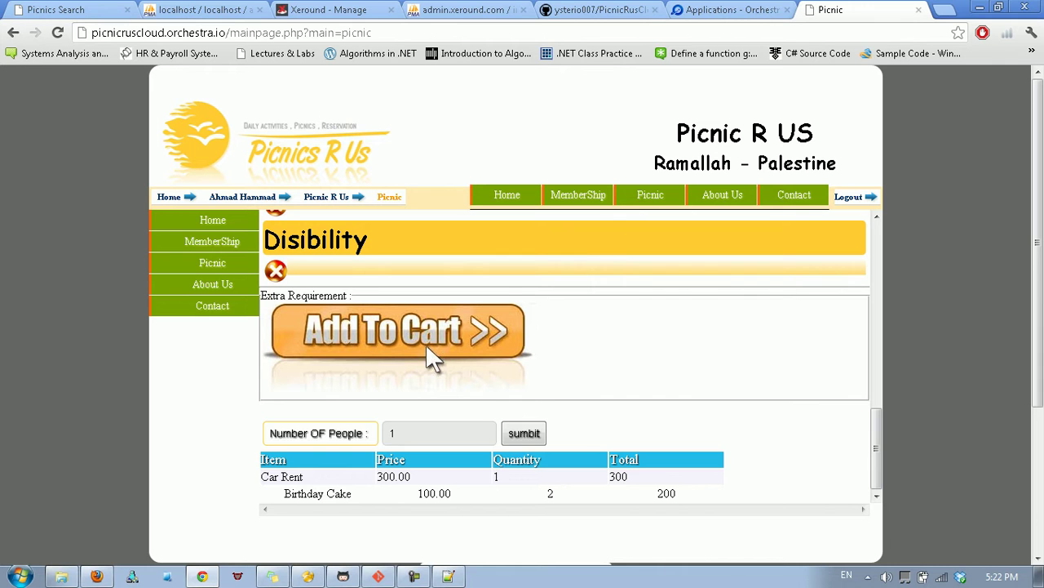
{"action": "scroll", "coordinate": [433, 360], "scroll_direction": "up", "scroll_amount": 1}
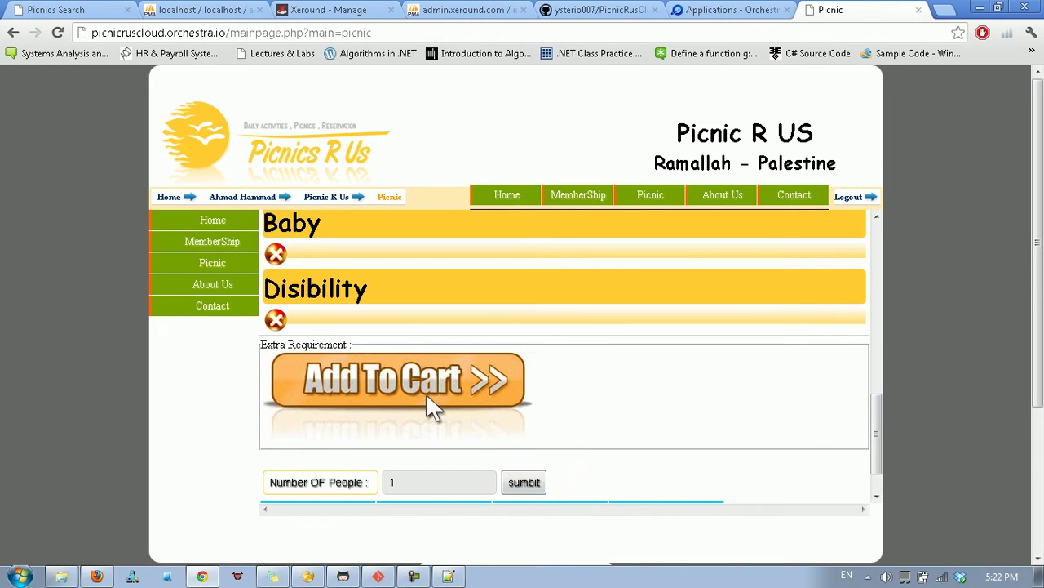
{"action": "key", "text": "Tab"}
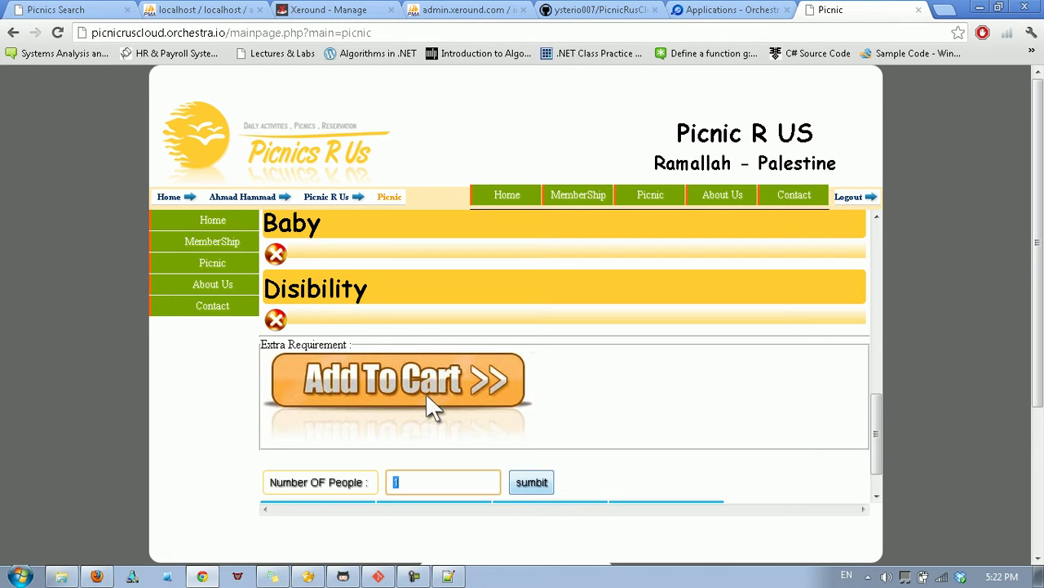
{"action": "key", "text": "Tab"}
{"action": "key", "text": "Return"}
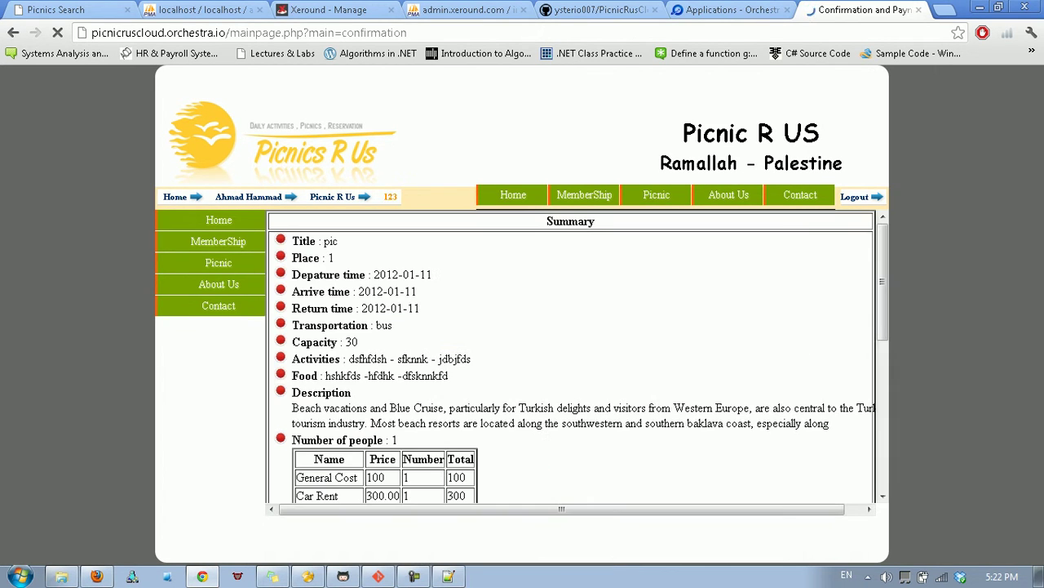
Review the booking confirmation summary totalling 600.00 $.
{"action": "scroll", "coordinate": [572, 356], "scroll_direction": "down", "scroll_amount": 5}
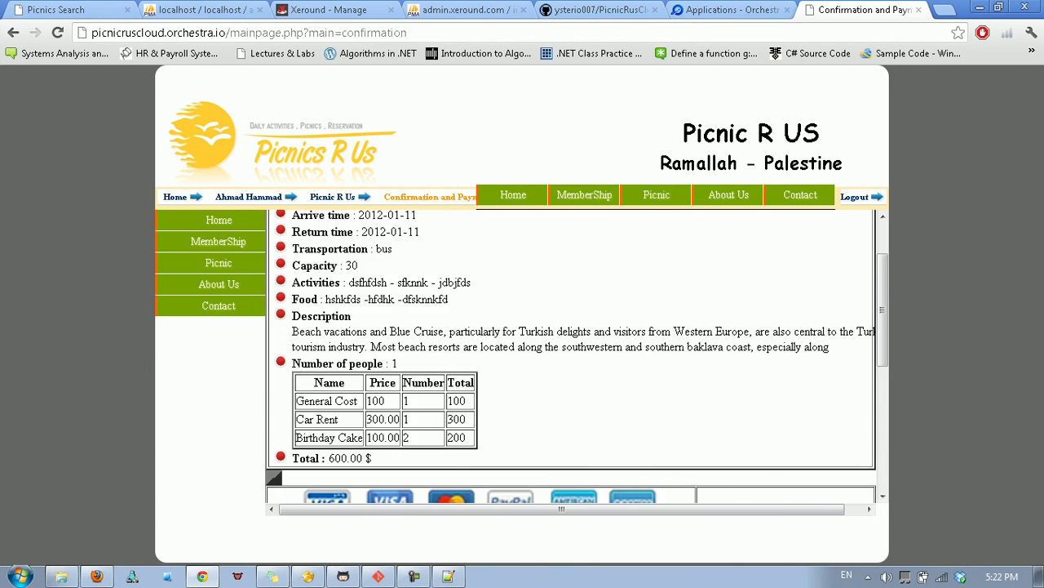
{"action": "scroll", "coordinate": [572, 355], "scroll_direction": "up", "scroll_amount": 5}
{"action": "left_click_drag", "start_coordinate": [277, 234], "coordinate": [449, 369]}
{"action": "left_click", "coordinate": [449, 370]}
{"action": "scroll", "coordinate": [572, 355], "scroll_direction": "down", "scroll_amount": 3}
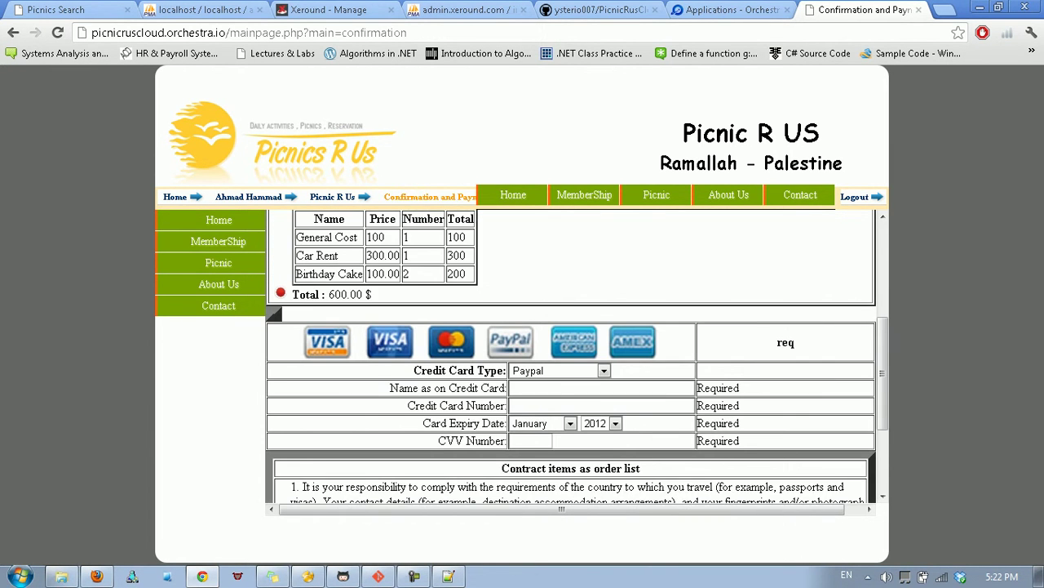
{"action": "scroll", "coordinate": [571, 356], "scroll_direction": "down", "scroll_amount": 1}
Focus the Name as on Credit Card field and agree to the contract items and conditions.
{"action": "left_click", "coordinate": [602, 311]}
{"action": "scroll", "coordinate": [601, 310], "scroll_direction": "down", "scroll_amount": 1}
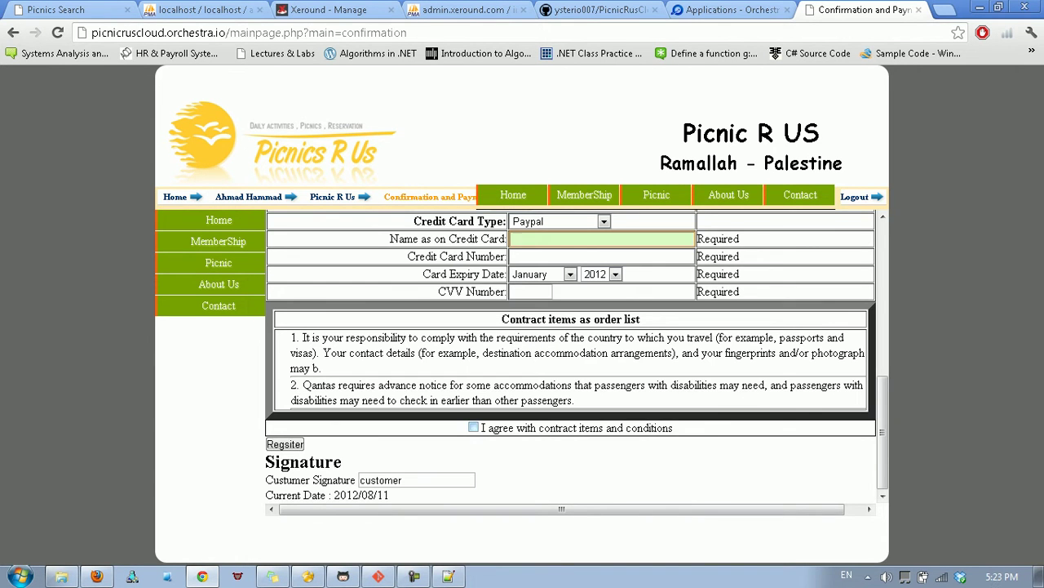
{"action": "left_click", "coordinate": [474, 426]}
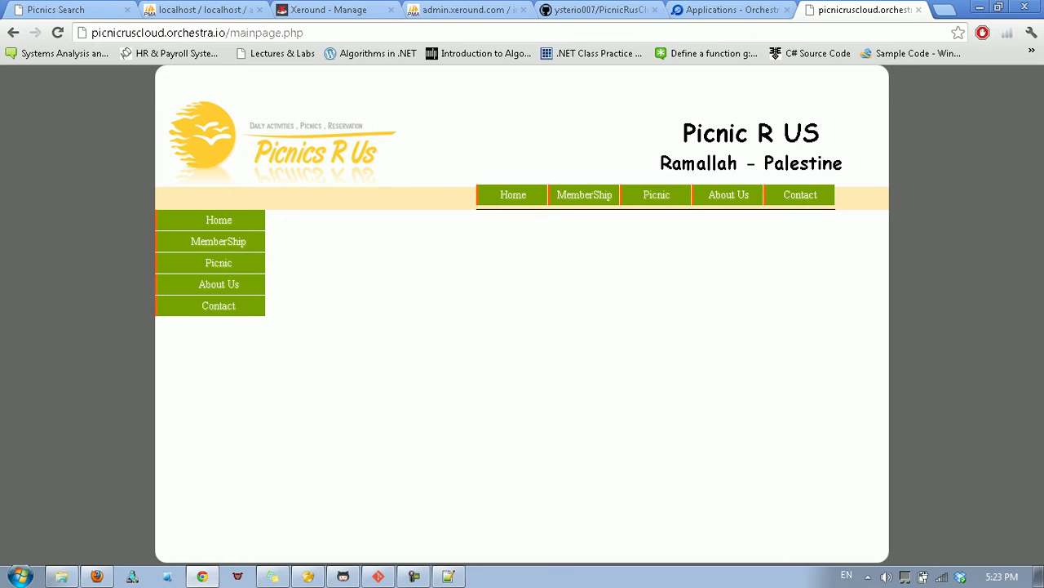
Log in to Picnics R Us with the manager username and its password.
{"action": "left_click", "coordinate": [585, 194]}
{"action": "left_click", "coordinate": [219, 219]}
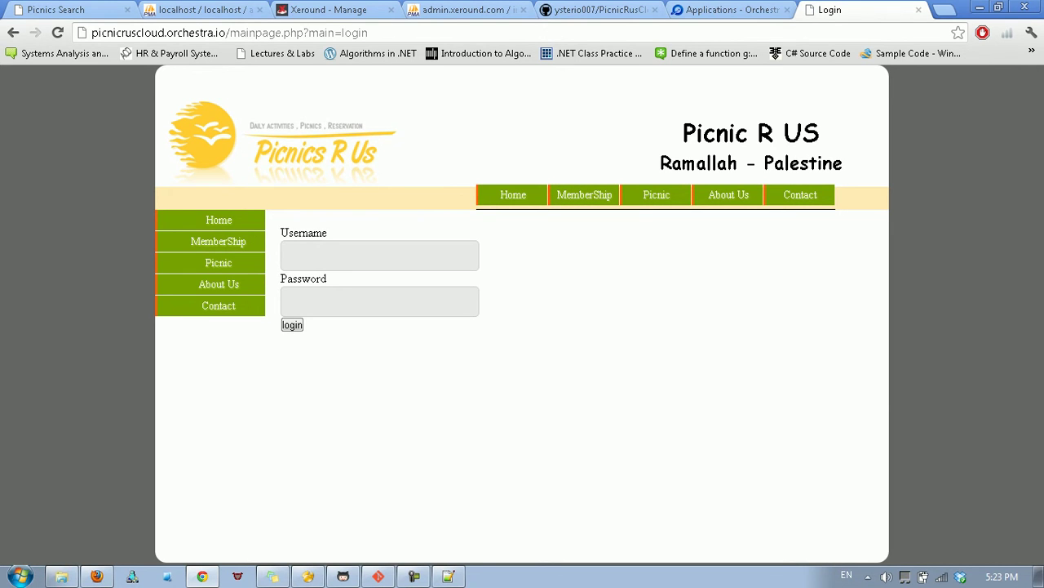
{"action": "left_click", "coordinate": [380, 255]}
{"action": "type", "text": "manager"}
{"action": "key", "text": "Tab"}
{"action": "type", "text": "manager"}
{"action": "key", "text": "Return"}
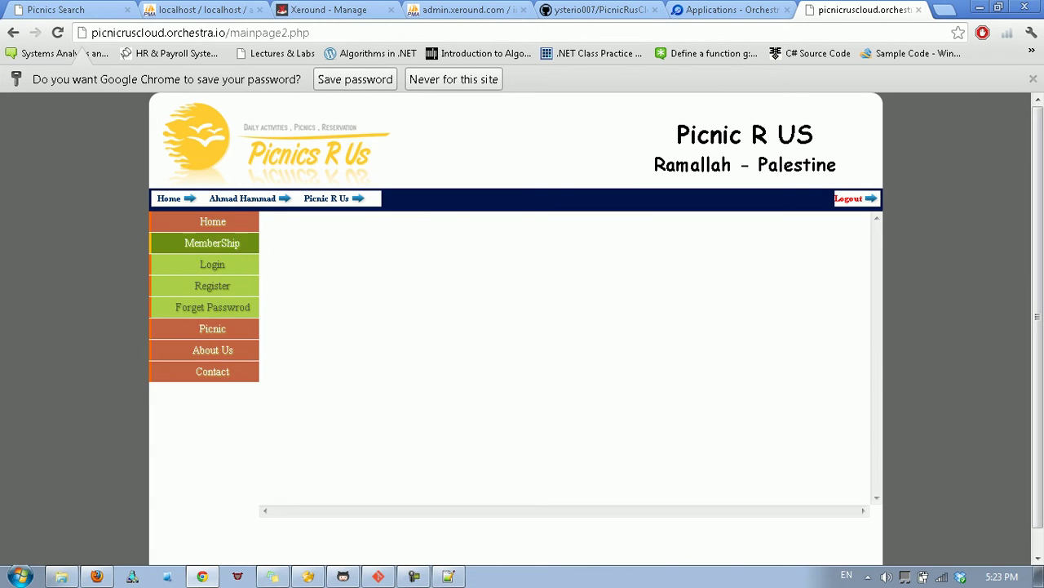
Load the Add Picnics form from the Picnic sidebar menu.
{"action": "mouse_move", "coordinate": [212, 242]}
{"action": "mouse_move", "coordinate": [212, 264]}
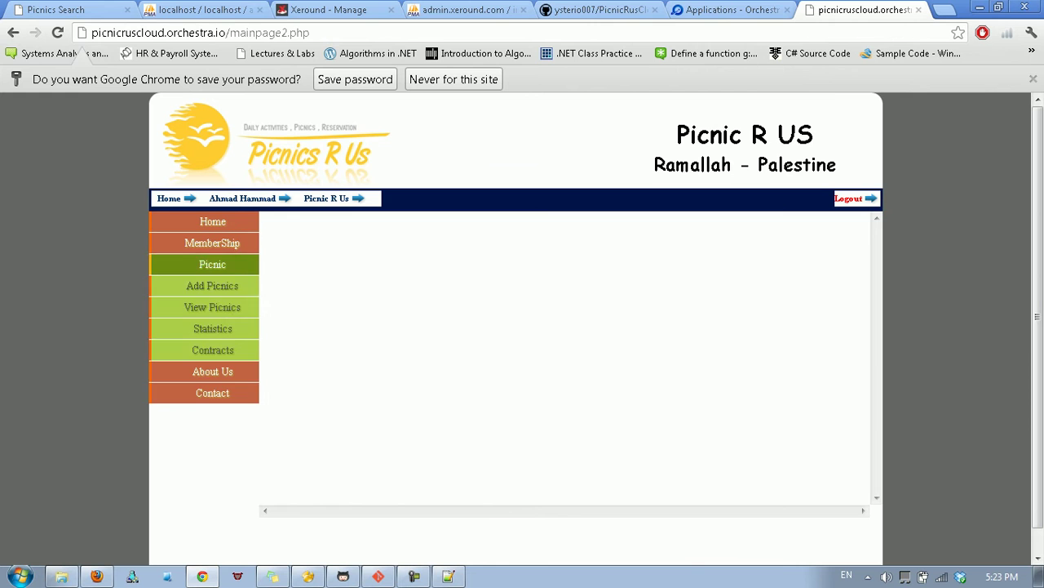
{"action": "left_click", "coordinate": [213, 285]}
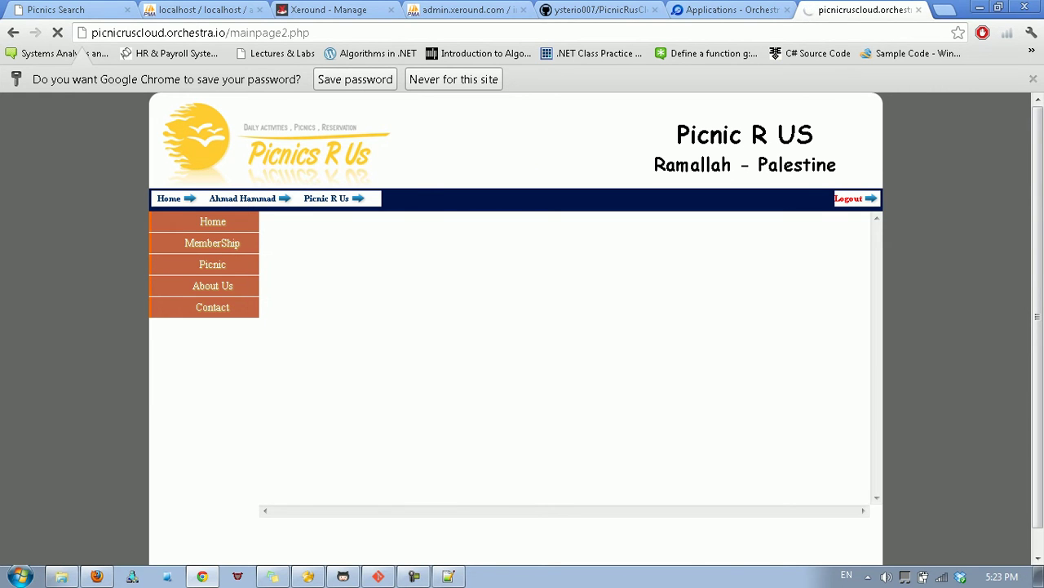
{"action": "scroll", "coordinate": [572, 326], "scroll_direction": "down", "scroll_amount": 1}
{"action": "scroll", "coordinate": [572, 327], "scroll_direction": "up", "scroll_amount": 1}
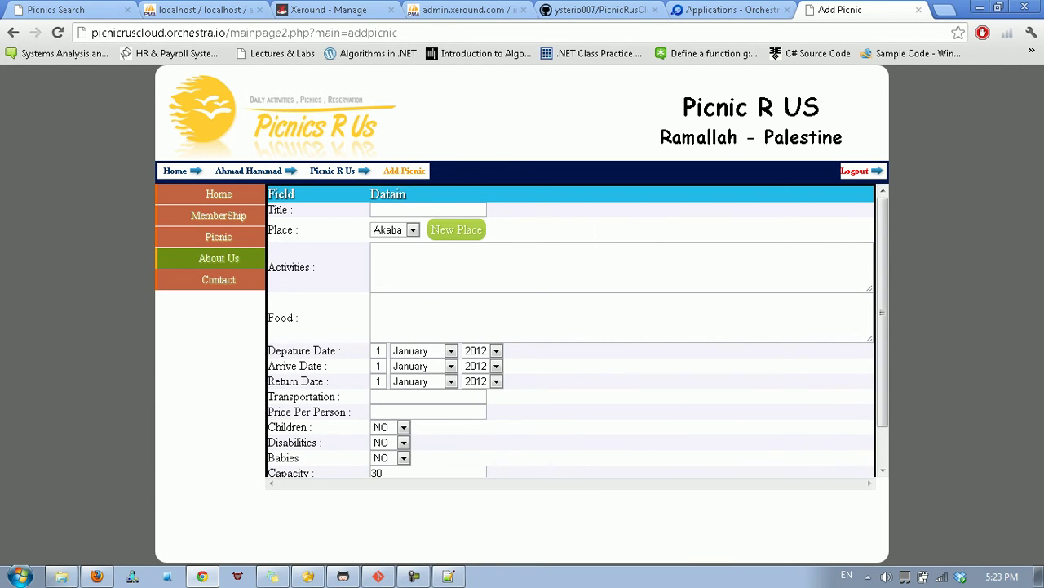
List all picnics and view the first picnic's details.
{"action": "mouse_move", "coordinate": [218, 237]}
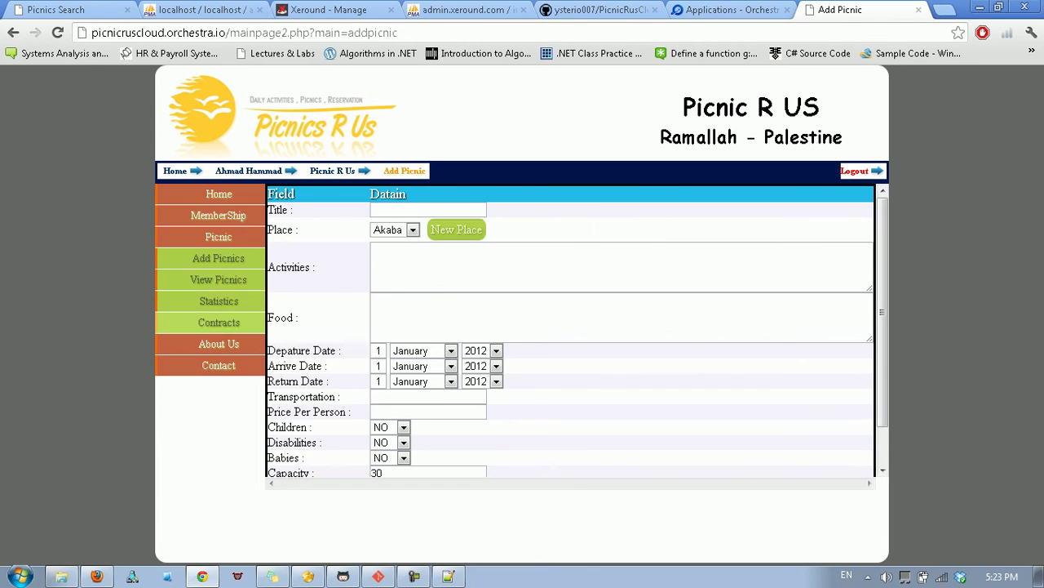
{"action": "left_click", "coordinate": [218, 279]}
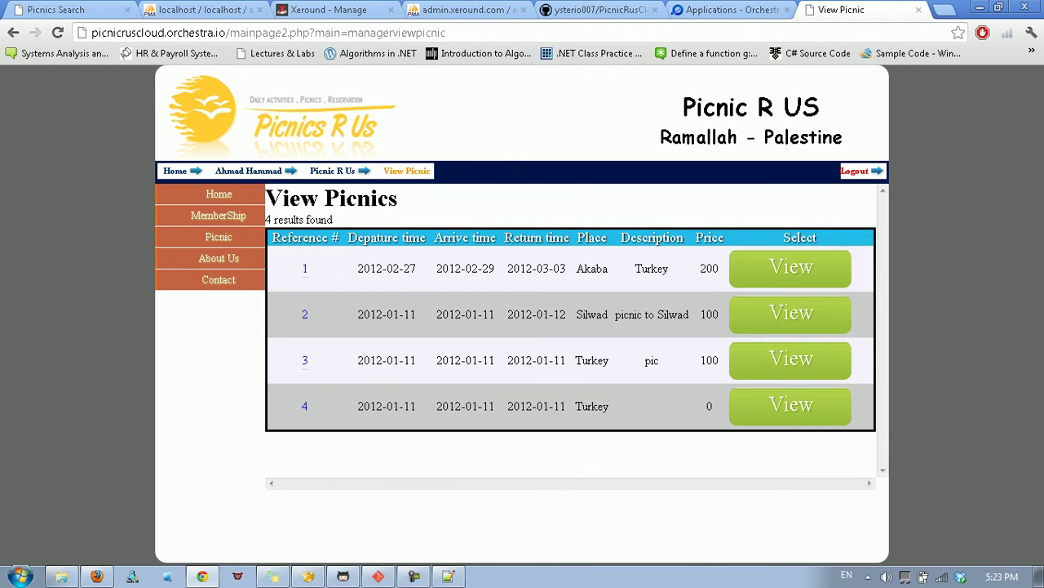
{"action": "left_click", "coordinate": [791, 267]}
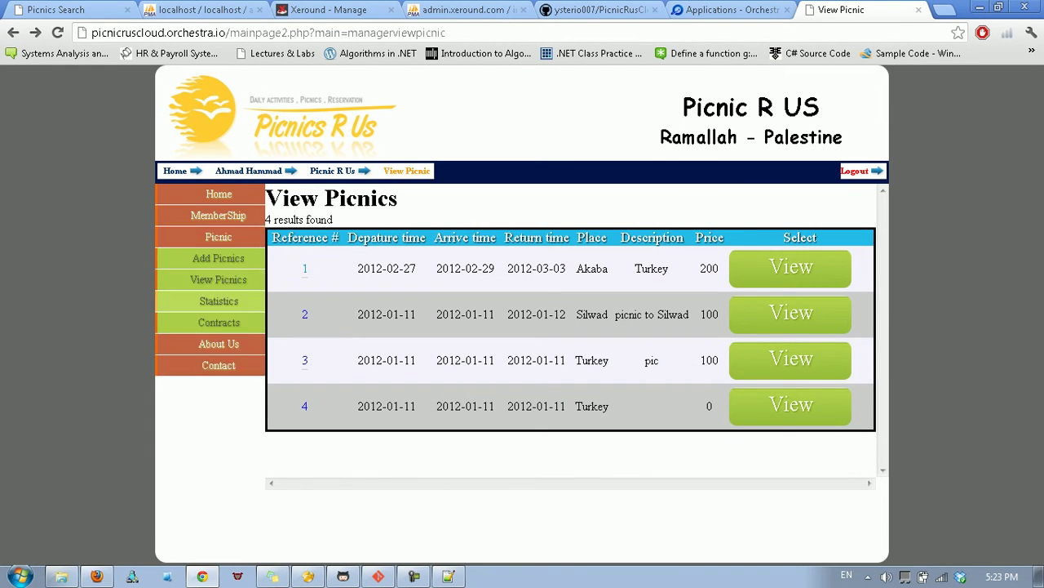
Check each picnic's people total on the Statistics page, then go to the Contracts list.
{"action": "left_click", "coordinate": [219, 301]}
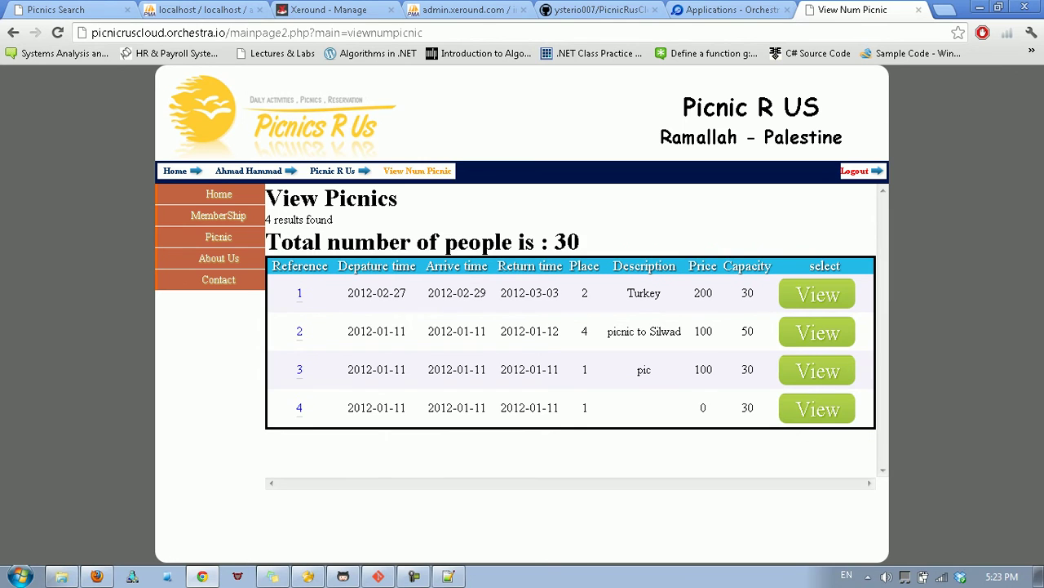
{"action": "left_click_drag", "start_coordinate": [581, 242], "coordinate": [549, 241]}
{"action": "left_click", "coordinate": [816, 370]}
{"action": "left_click", "coordinate": [817, 332]}
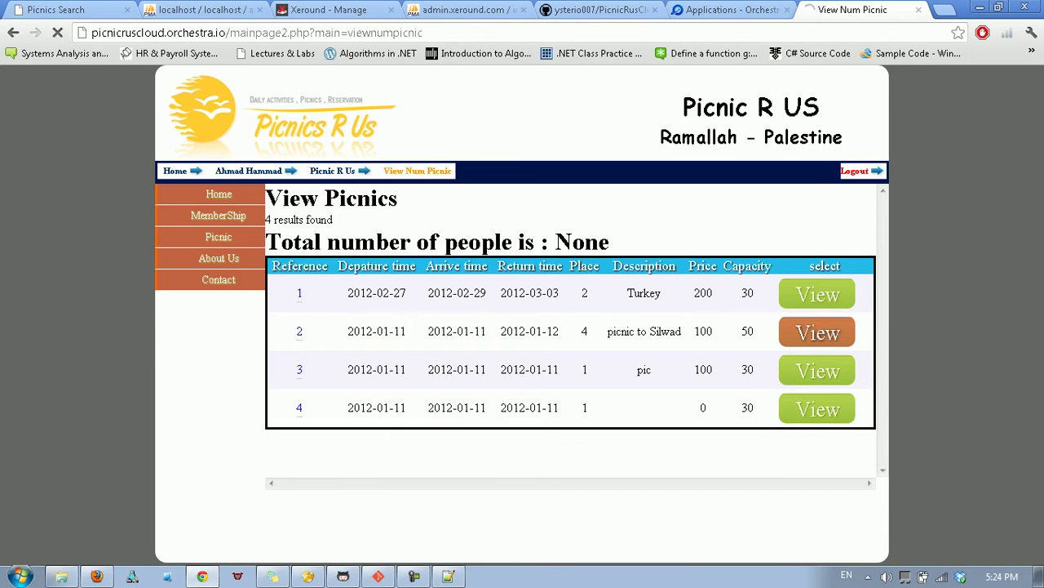
{"action": "left_click", "coordinate": [817, 409]}
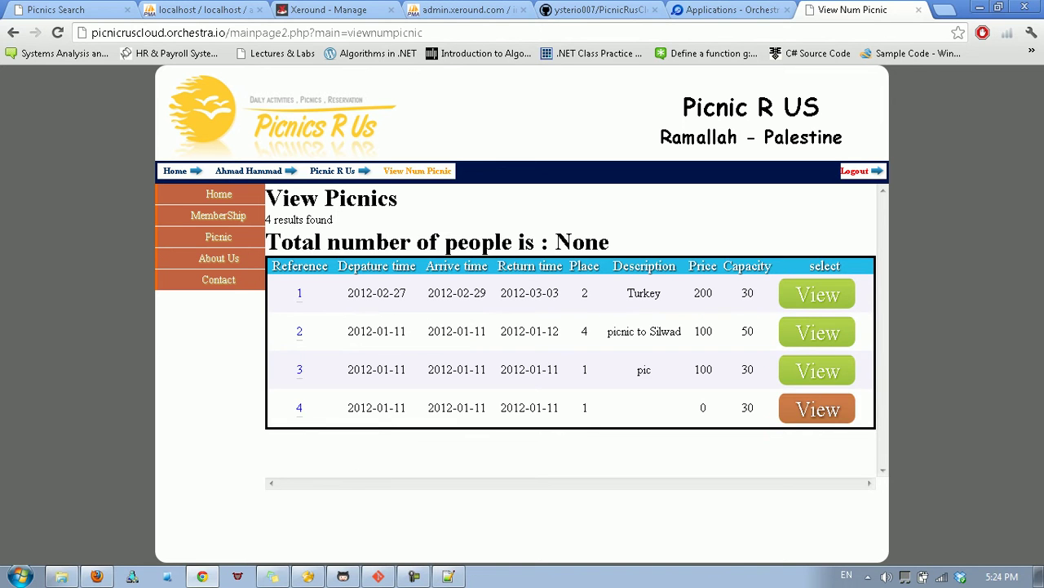
{"action": "left_click", "coordinate": [816, 332]}
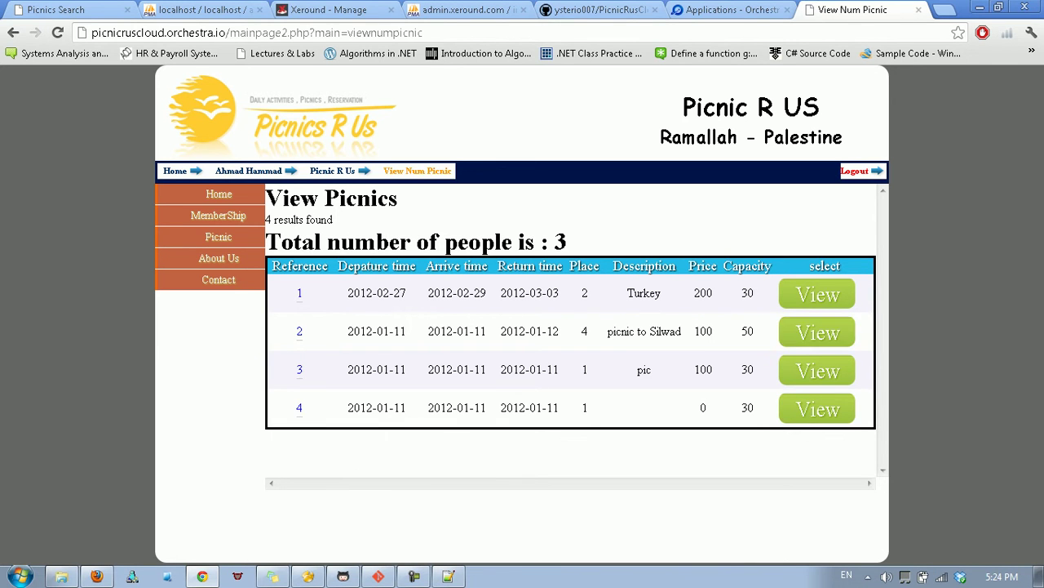
{"action": "left_click", "coordinate": [817, 294]}
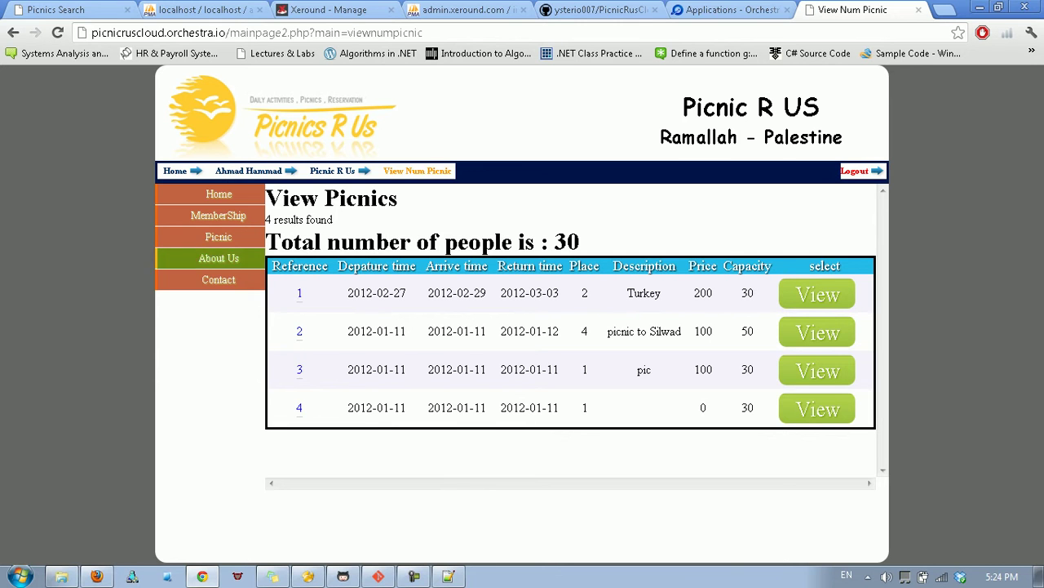
{"action": "mouse_move", "coordinate": [219, 237]}
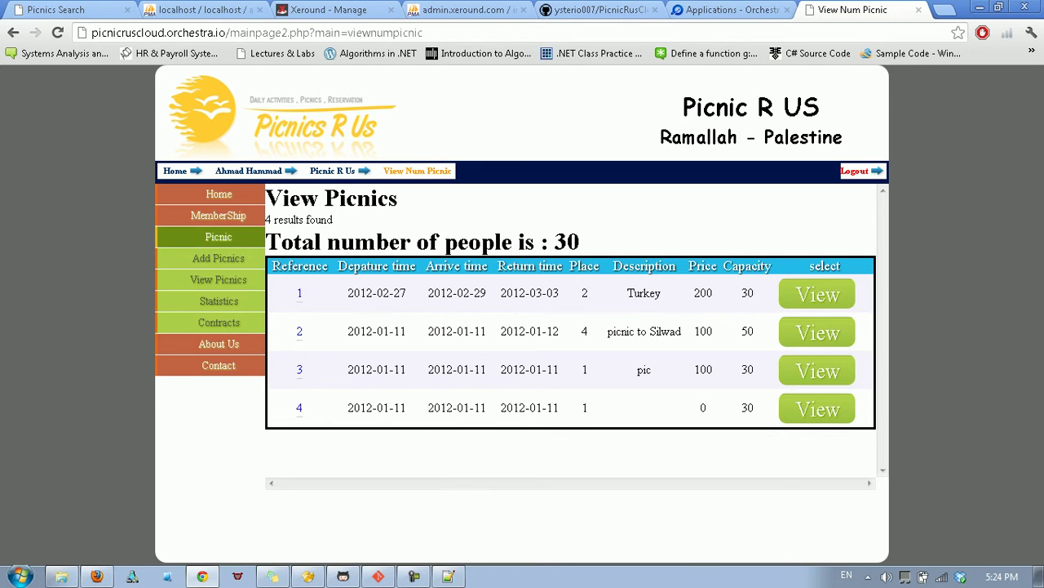
{"action": "left_click", "coordinate": [210, 322]}
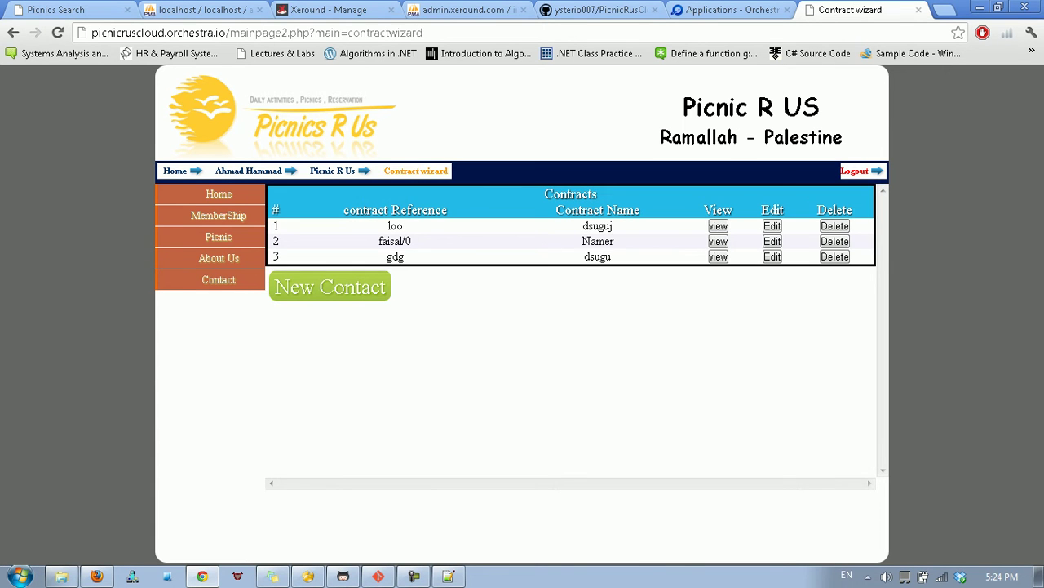
View the first contract's items, check the Contact and About Us pages, and return to Contracts.
{"action": "left_click", "coordinate": [718, 226]}
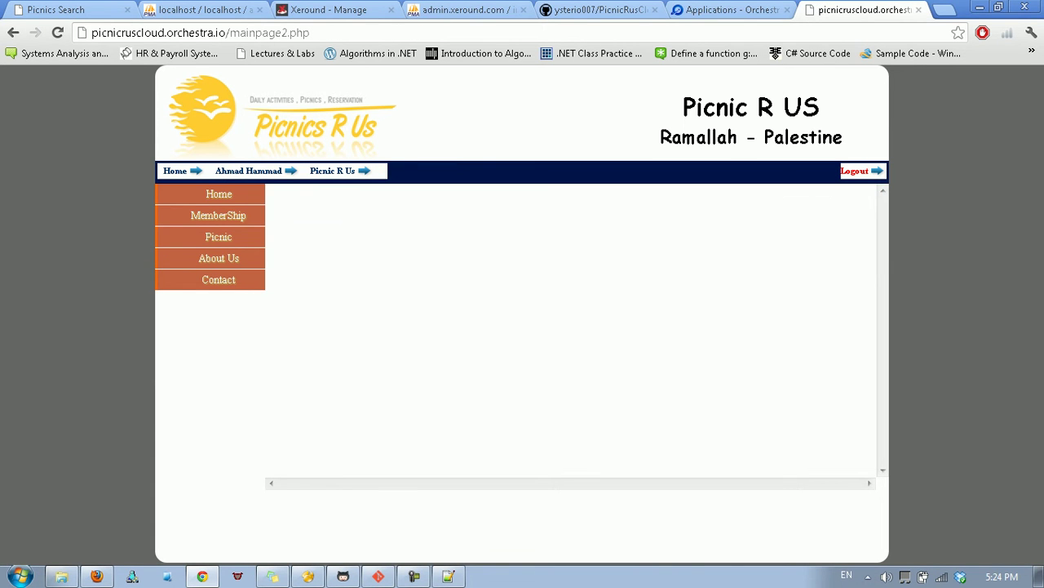
{"action": "left_click", "coordinate": [219, 279]}
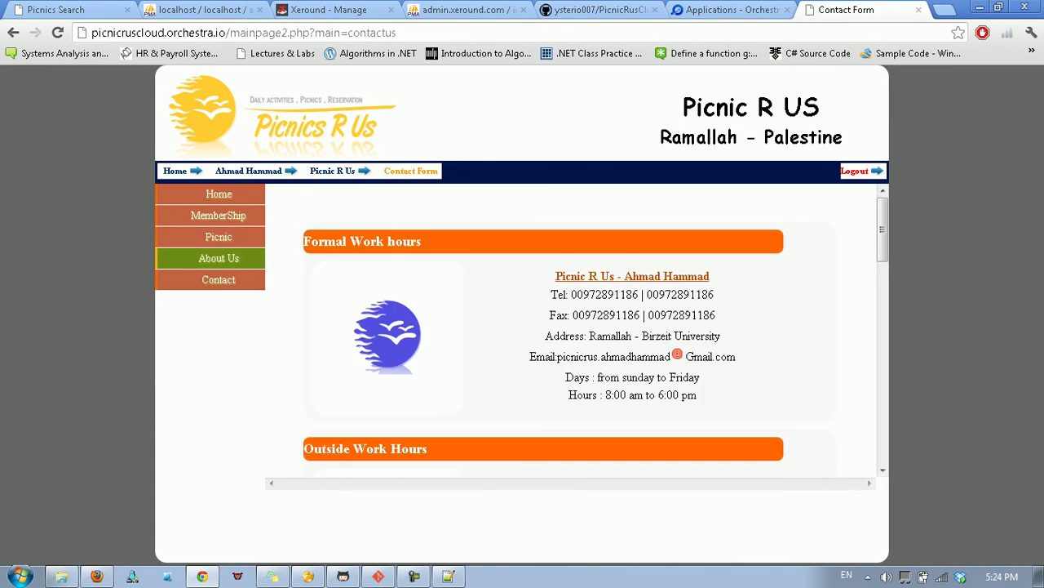
{"action": "left_click", "coordinate": [219, 258]}
{"action": "mouse_move", "coordinate": [218, 237]}
{"action": "left_click", "coordinate": [210, 322]}
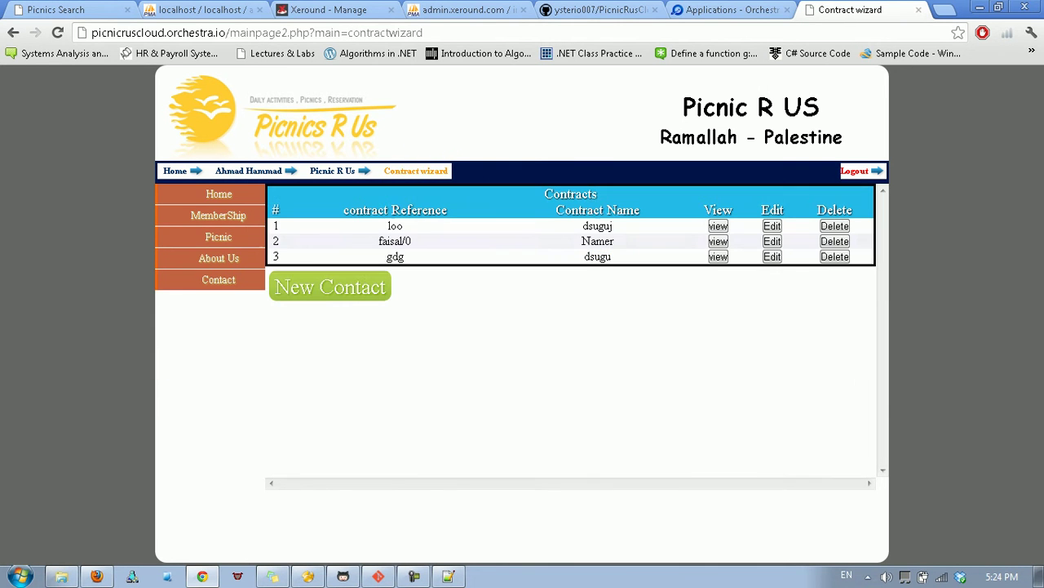
View the second contract and select its first three contract items.
{"action": "left_click", "coordinate": [718, 241]}
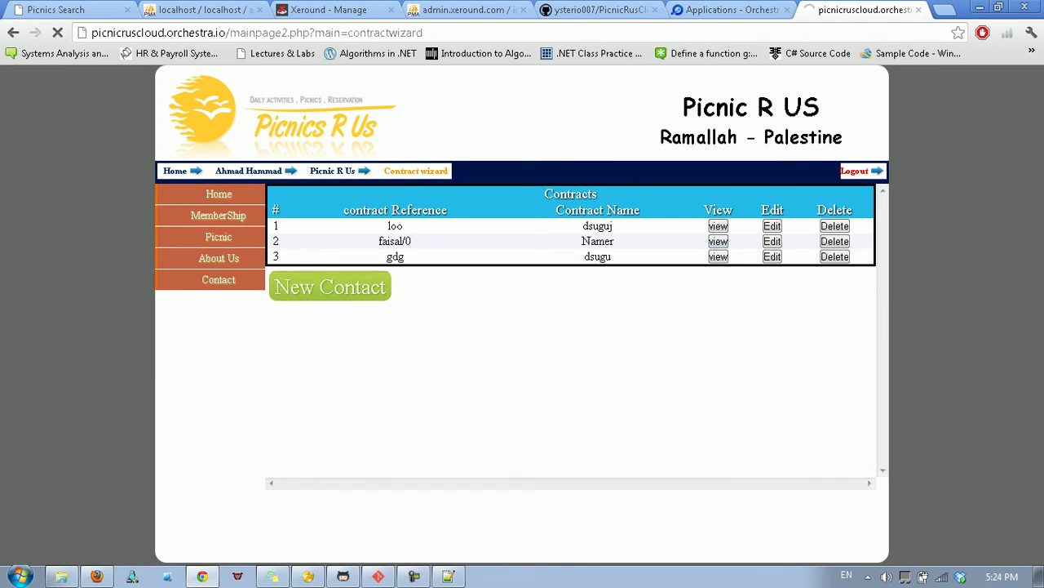
{"action": "left_click", "coordinate": [572, 330]}
{"action": "left_click", "coordinate": [573, 344]}
{"action": "left_click", "coordinate": [573, 356]}
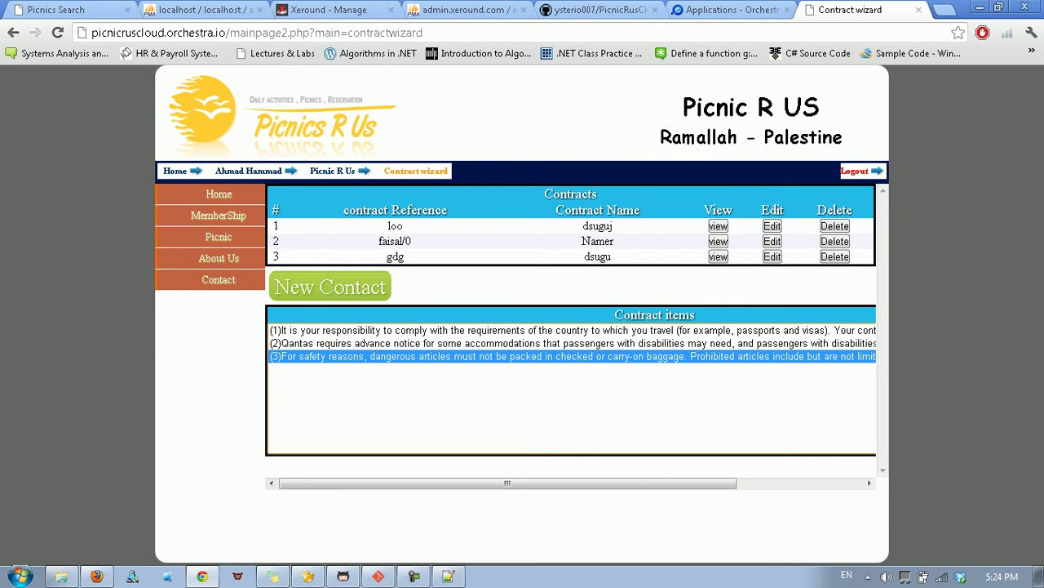
{"action": "left_click", "coordinate": [573, 344]}
Create a new contract with reference 'uhj'.
{"action": "left_click", "coordinate": [329, 286]}
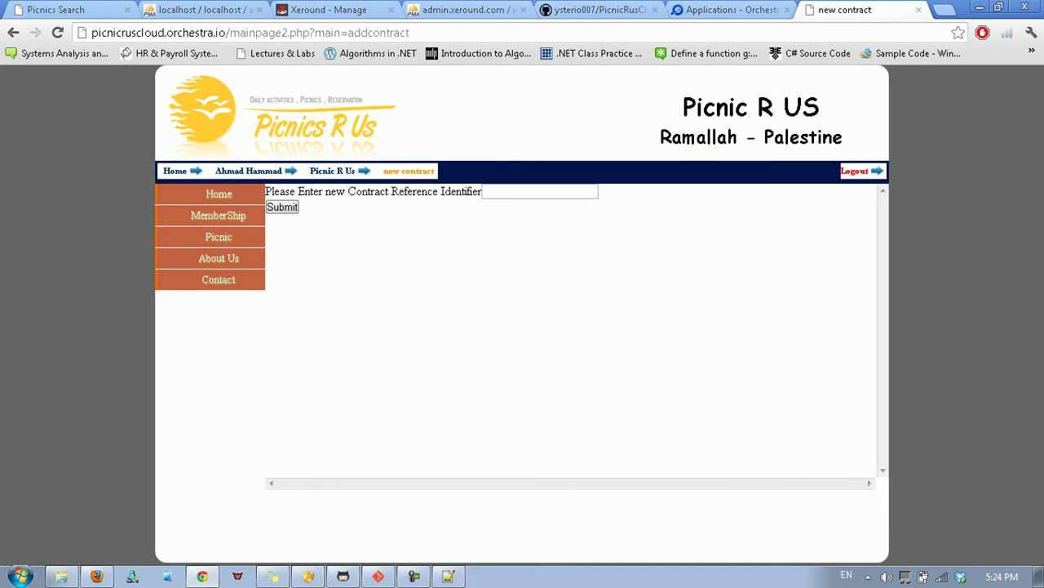
{"action": "left_click", "coordinate": [538, 191]}
{"action": "type", "text": "uhj"}
{"action": "key", "text": "Return"}
{"action": "scroll", "coordinate": [522, 316], "scroll_direction": "down", "scroll_amount": 6}
{"action": "scroll", "coordinate": [522, 315], "scroll_direction": "up", "scroll_amount": 6}
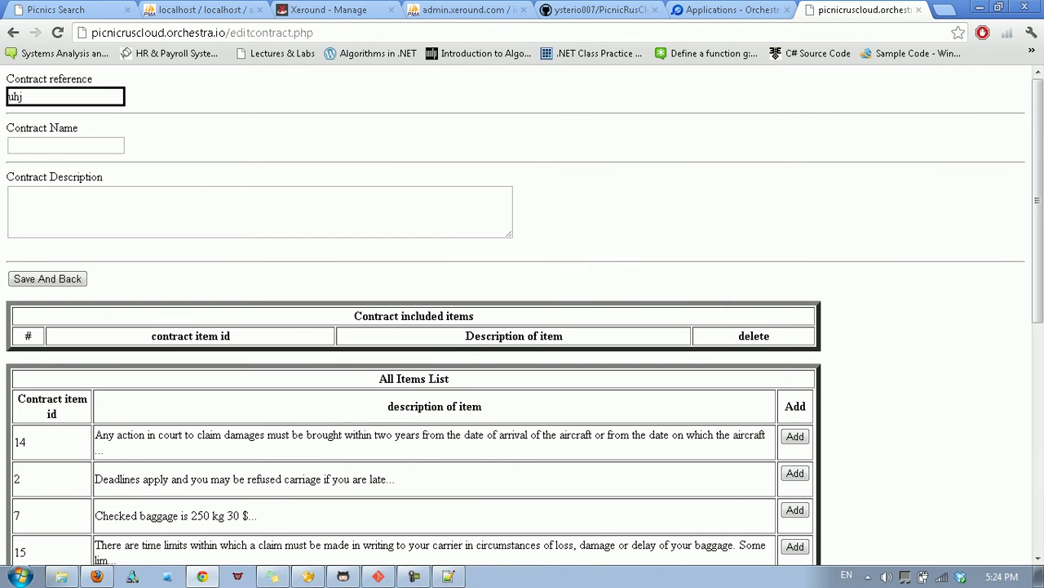
Add items 14 and 15, name the contract 'Sjk' with description 'dolfn', and save it.
{"action": "left_click", "coordinate": [795, 436]}
{"action": "left_click", "coordinate": [795, 525]}
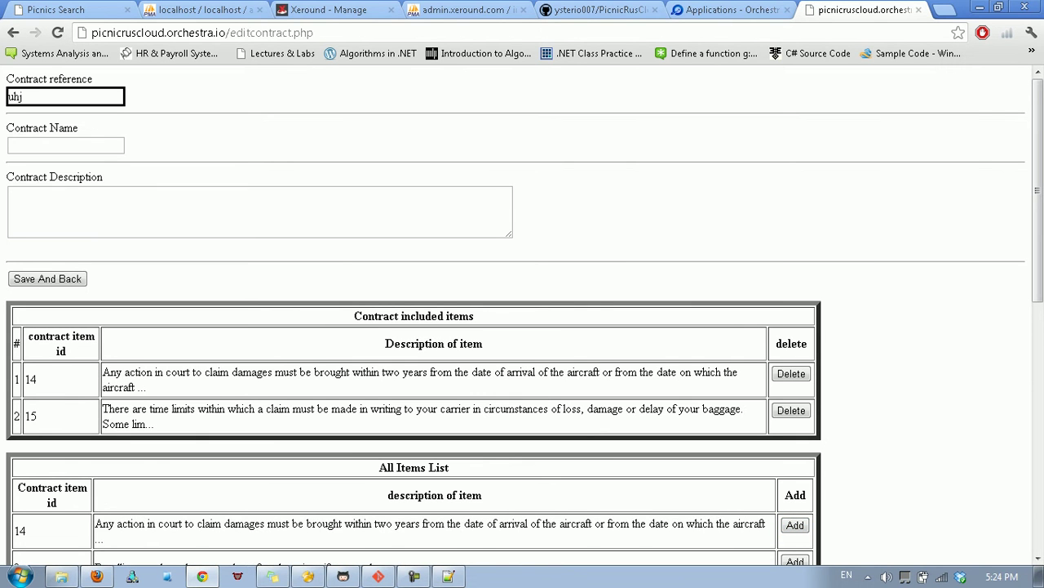
{"action": "left_click", "coordinate": [66, 145]}
{"action": "type", "text": "Sjk"}
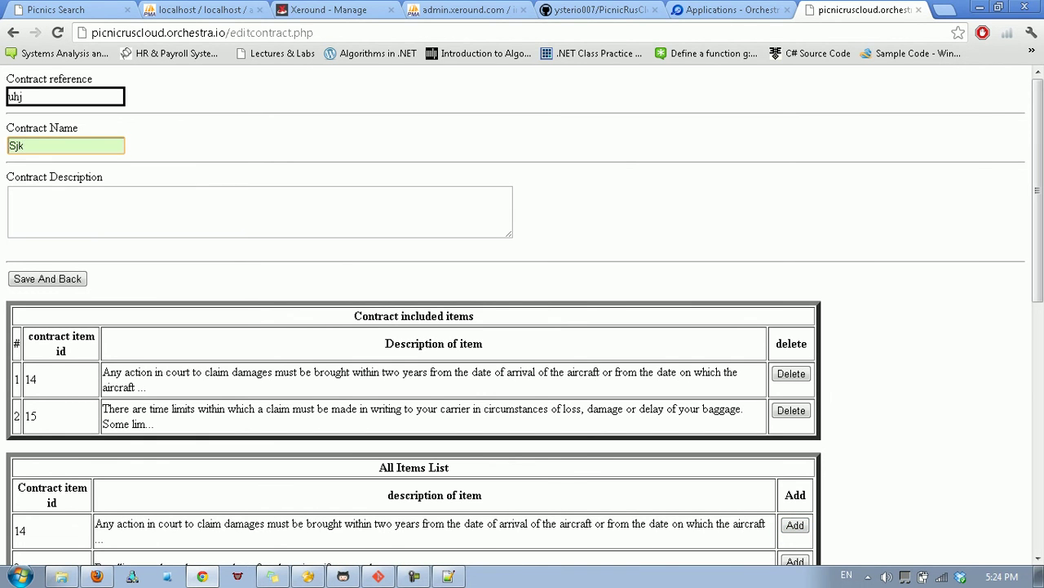
{"action": "left_click", "coordinate": [33, 196]}
{"action": "type", "text": "dolfn"}
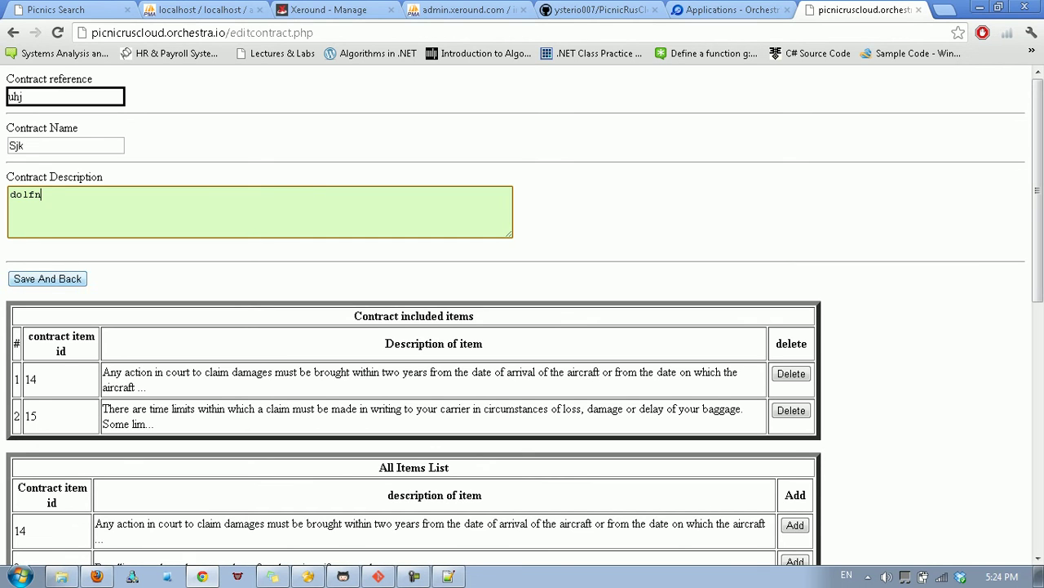
{"action": "key", "text": "Tab"}
{"action": "key", "text": "Return"}
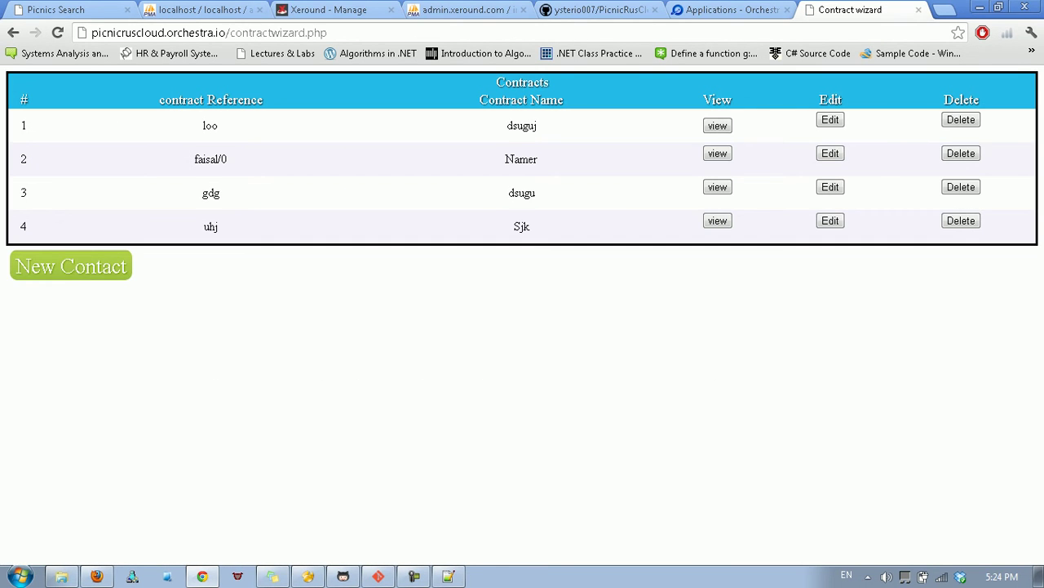
Load the site's root welcome page, browse the public Picnic section, and return to Orchestra.
{"action": "left_click_drag", "start_coordinate": [231, 33], "coordinate": [327, 33]}
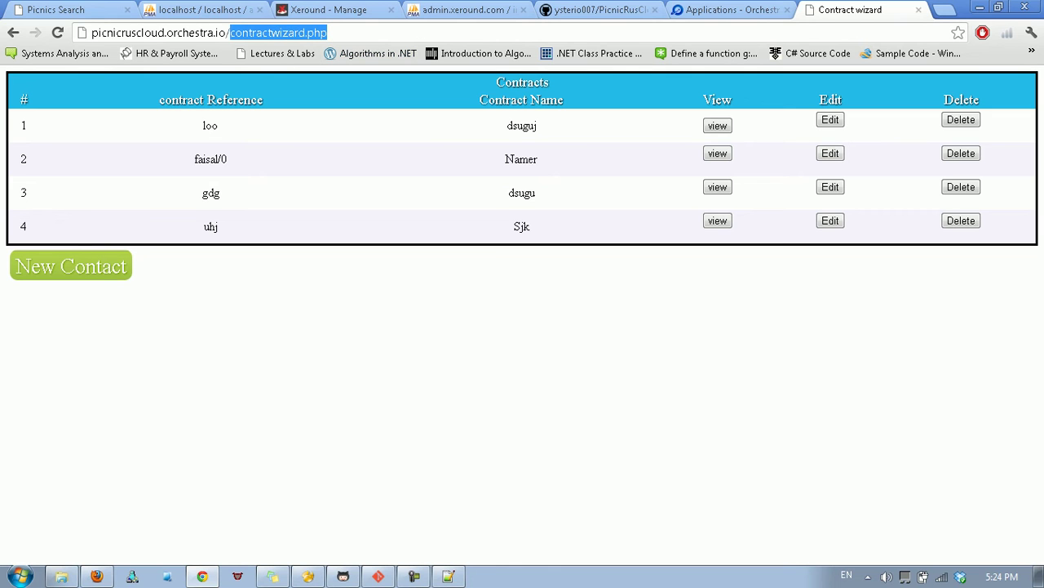
{"action": "key", "text": "Return"}
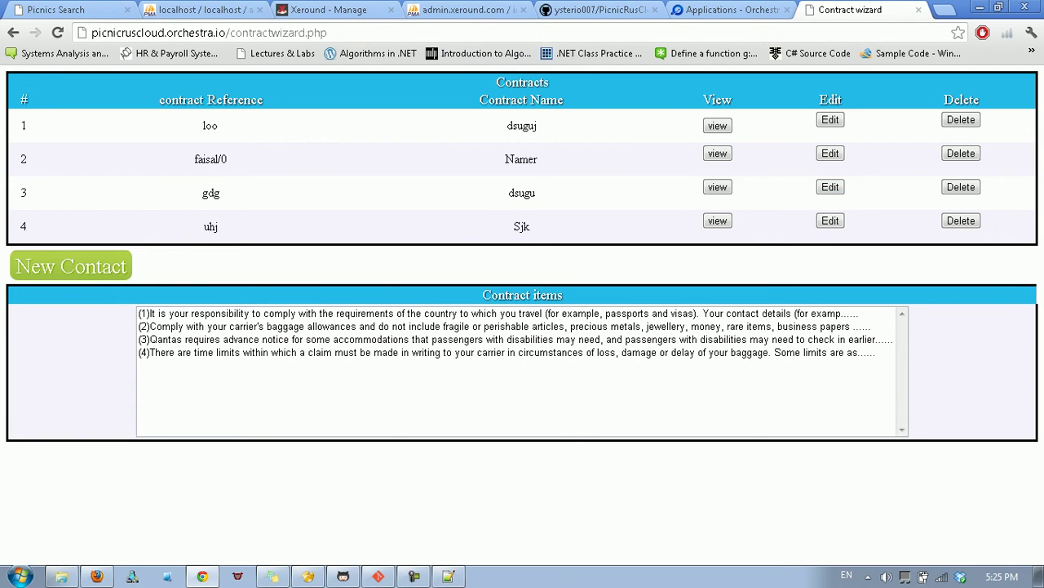
{"action": "left_click_drag", "start_coordinate": [328, 32], "coordinate": [230, 32]}
{"action": "key", "text": "BackSpace"}
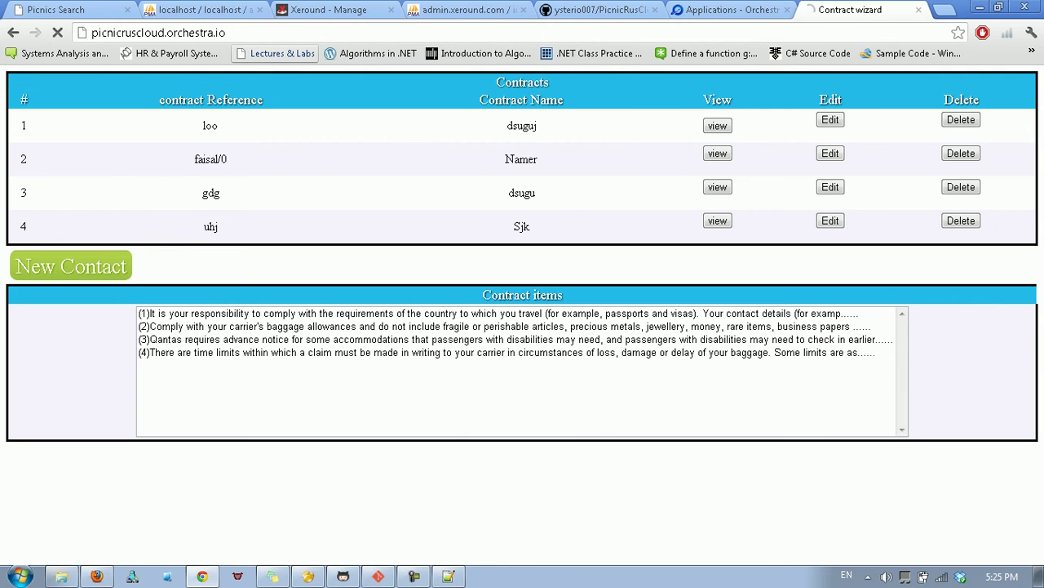
{"action": "key", "text": "Return"}
{"action": "key", "text": "F5"}
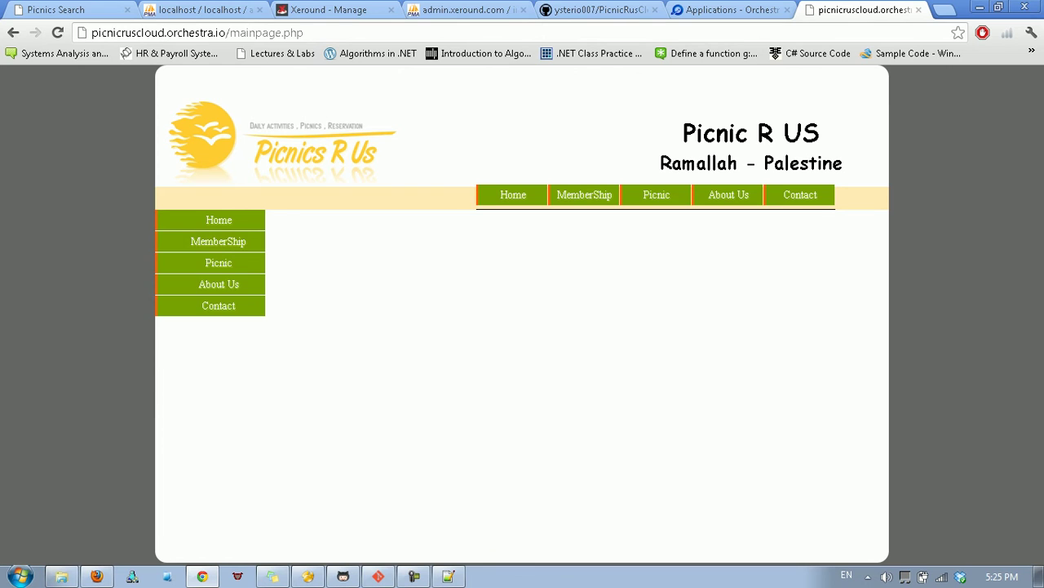
{"action": "left_click", "coordinate": [656, 195]}
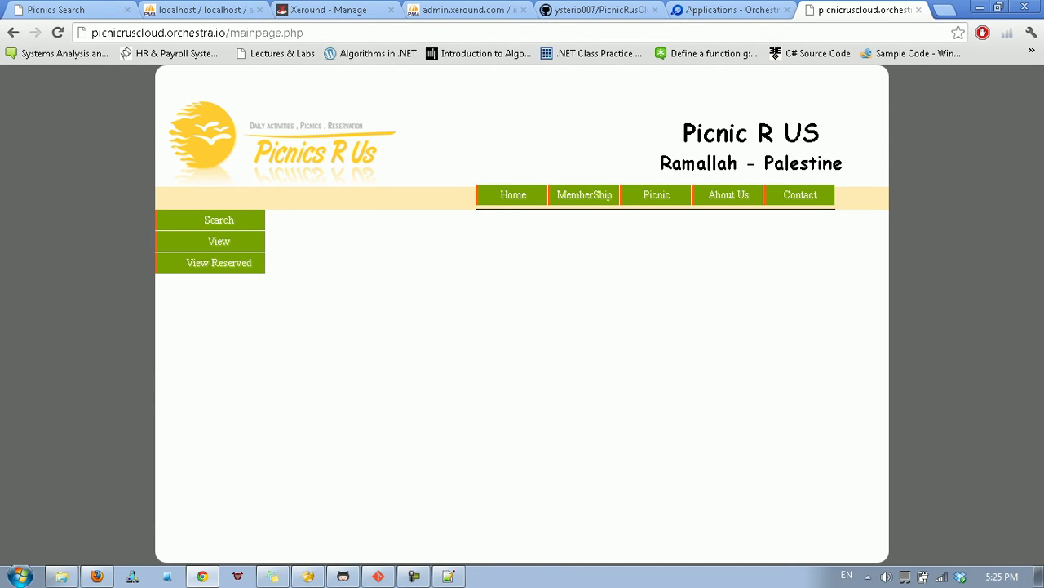
{"action": "left_click", "coordinate": [726, 9]}
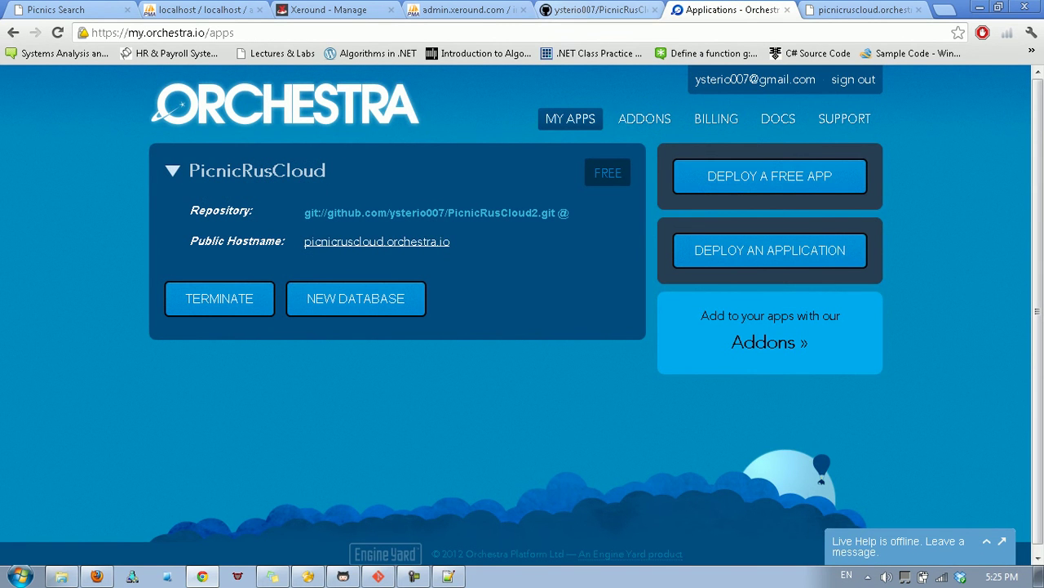
{"action": "left_click", "coordinate": [572, 10]}
{"action": "left_click", "coordinate": [329, 10]}
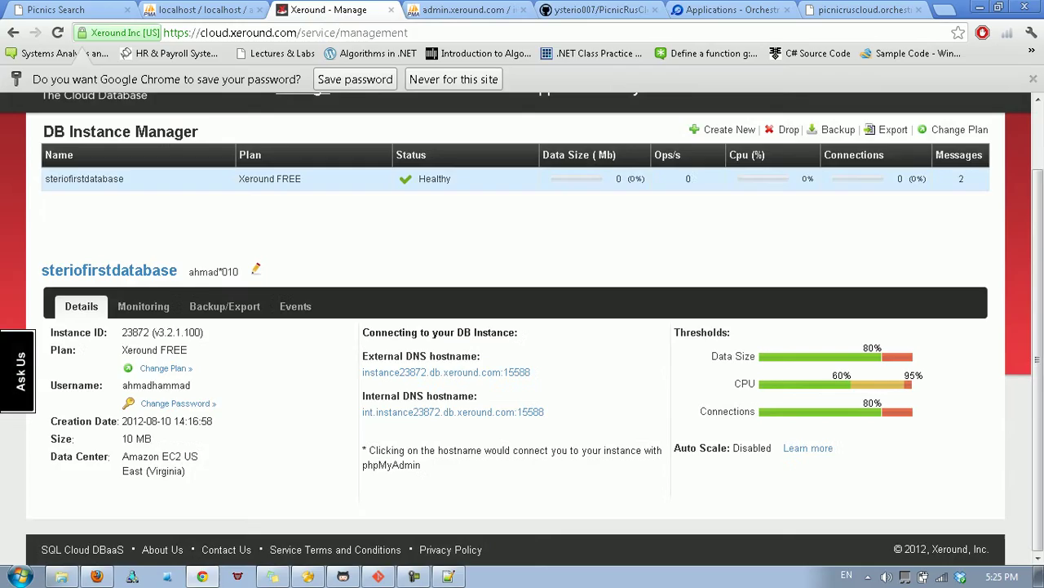
{"action": "scroll", "coordinate": [523, 327], "scroll_direction": "up", "scroll_amount": 1}
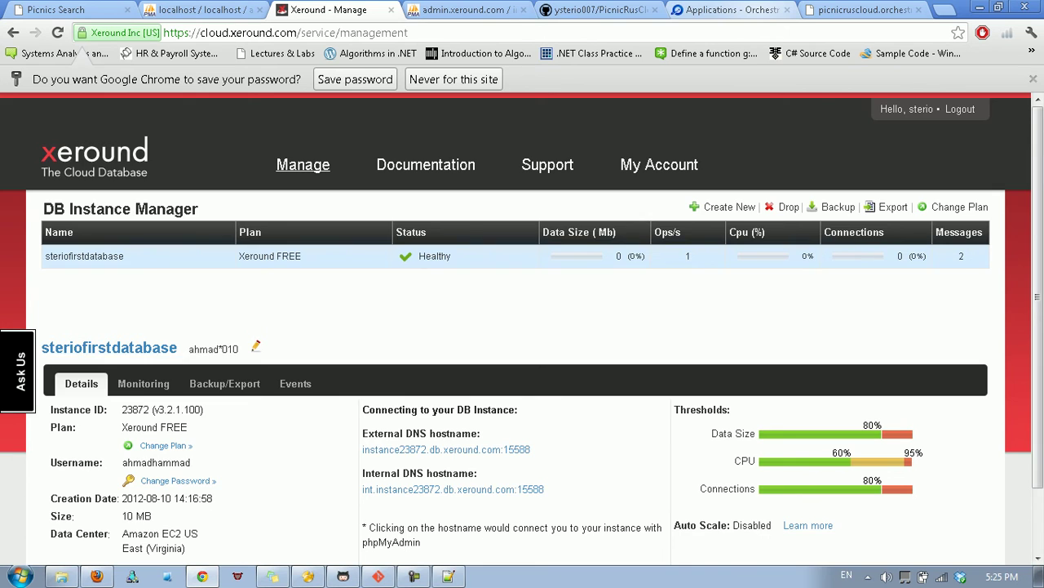
{"action": "key", "text": "ctrl+6"}
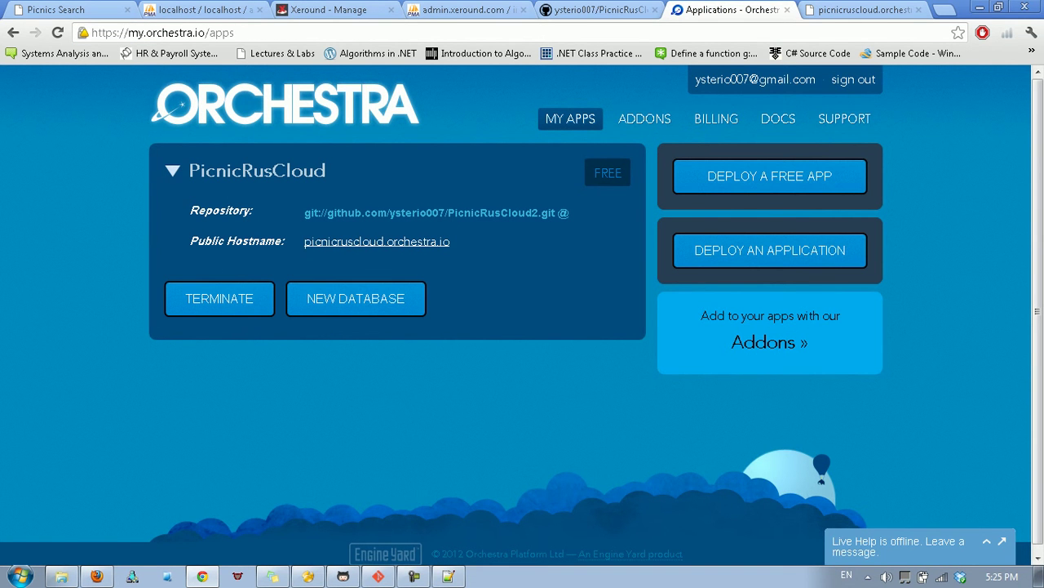